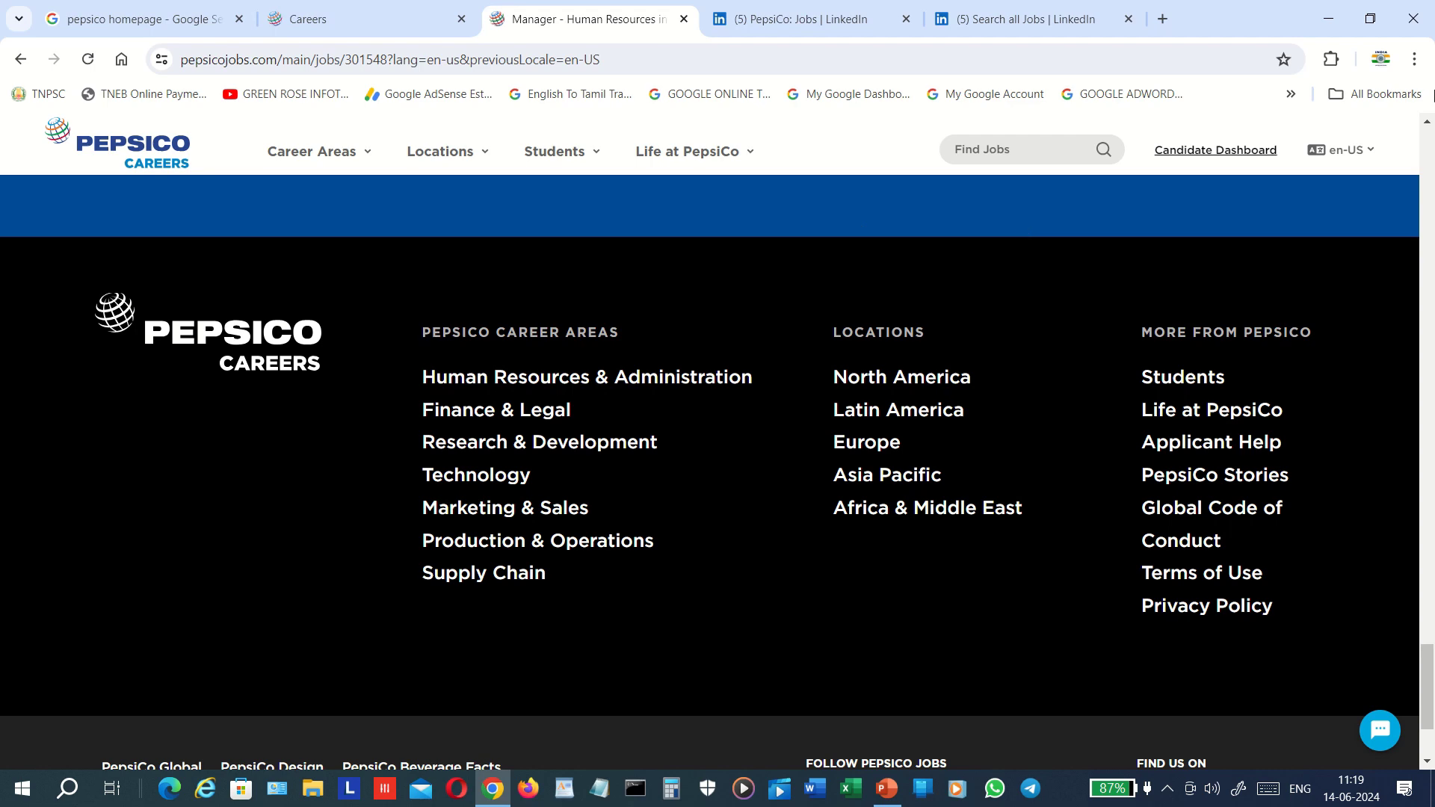
Start an application for the Manager - Human Resources job in Gurgaon, India
{"action": "left_click", "coordinate": [1431, 149]}
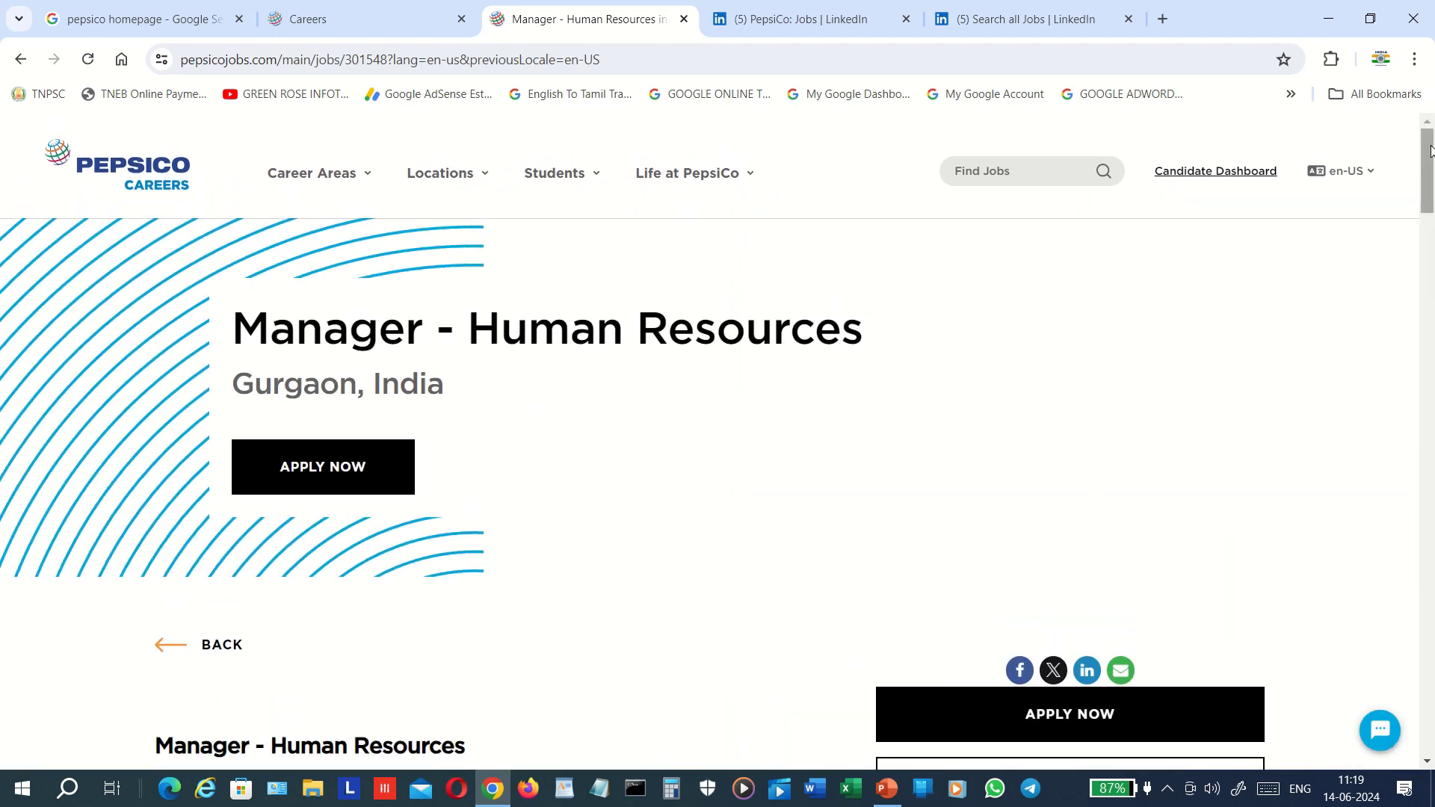
{"action": "scroll", "coordinate": [1430, 149], "scroll_direction": "down", "scroll_amount": 2}
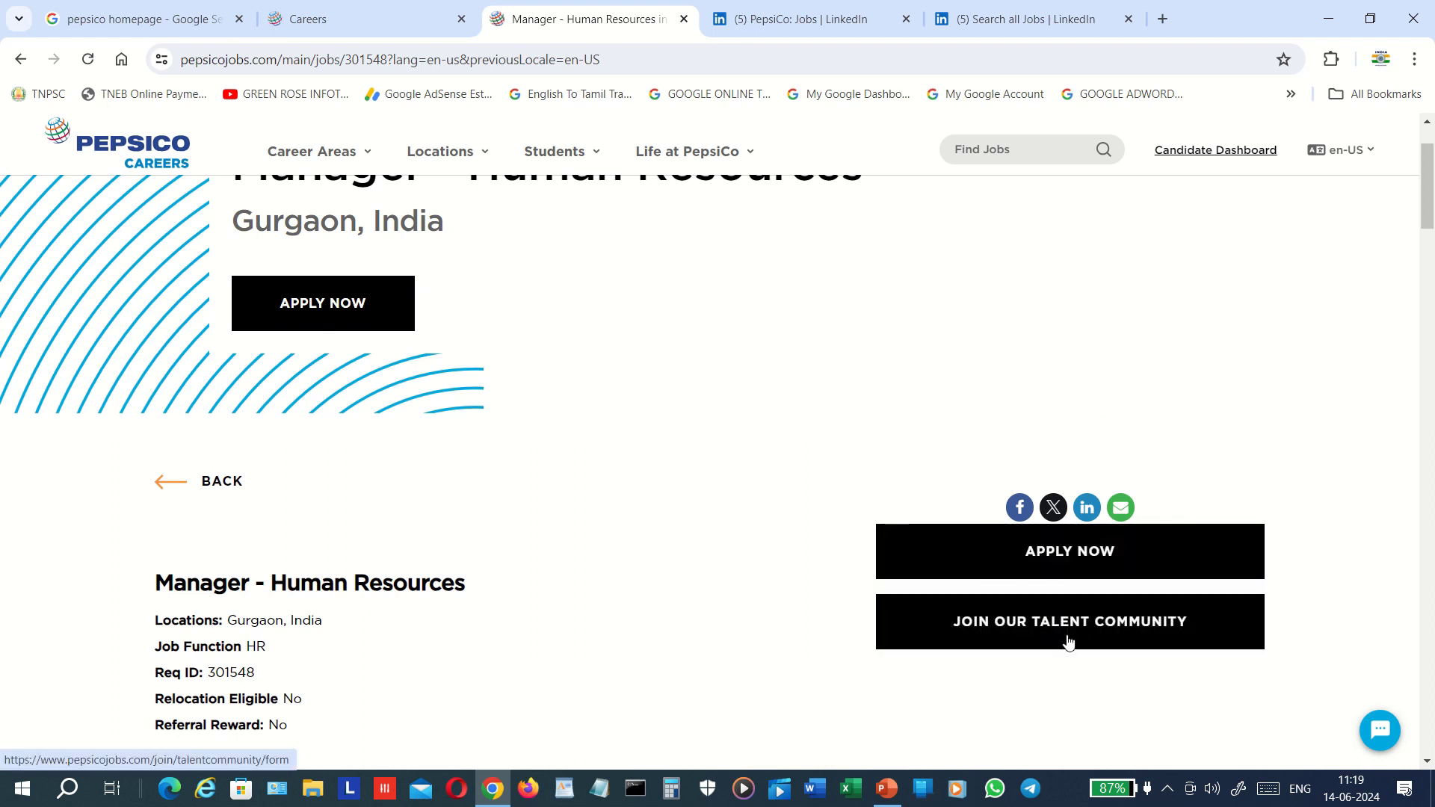
{"action": "left_click", "coordinate": [1044, 558]}
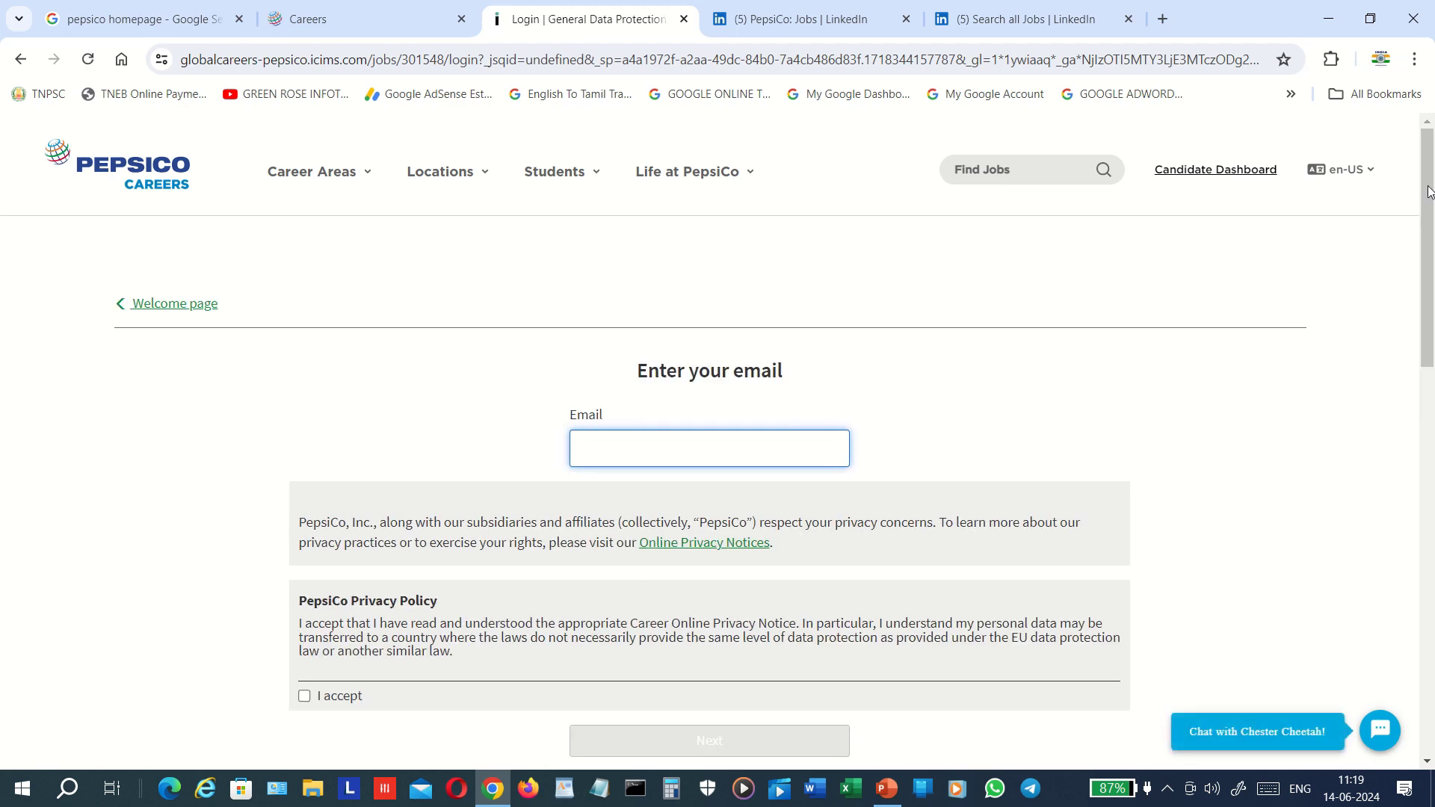
Accept the PepsiCo Privacy Policy on the application login page
{"action": "scroll", "coordinate": [1433, 295], "scroll_direction": "down", "scroll_amount": 3}
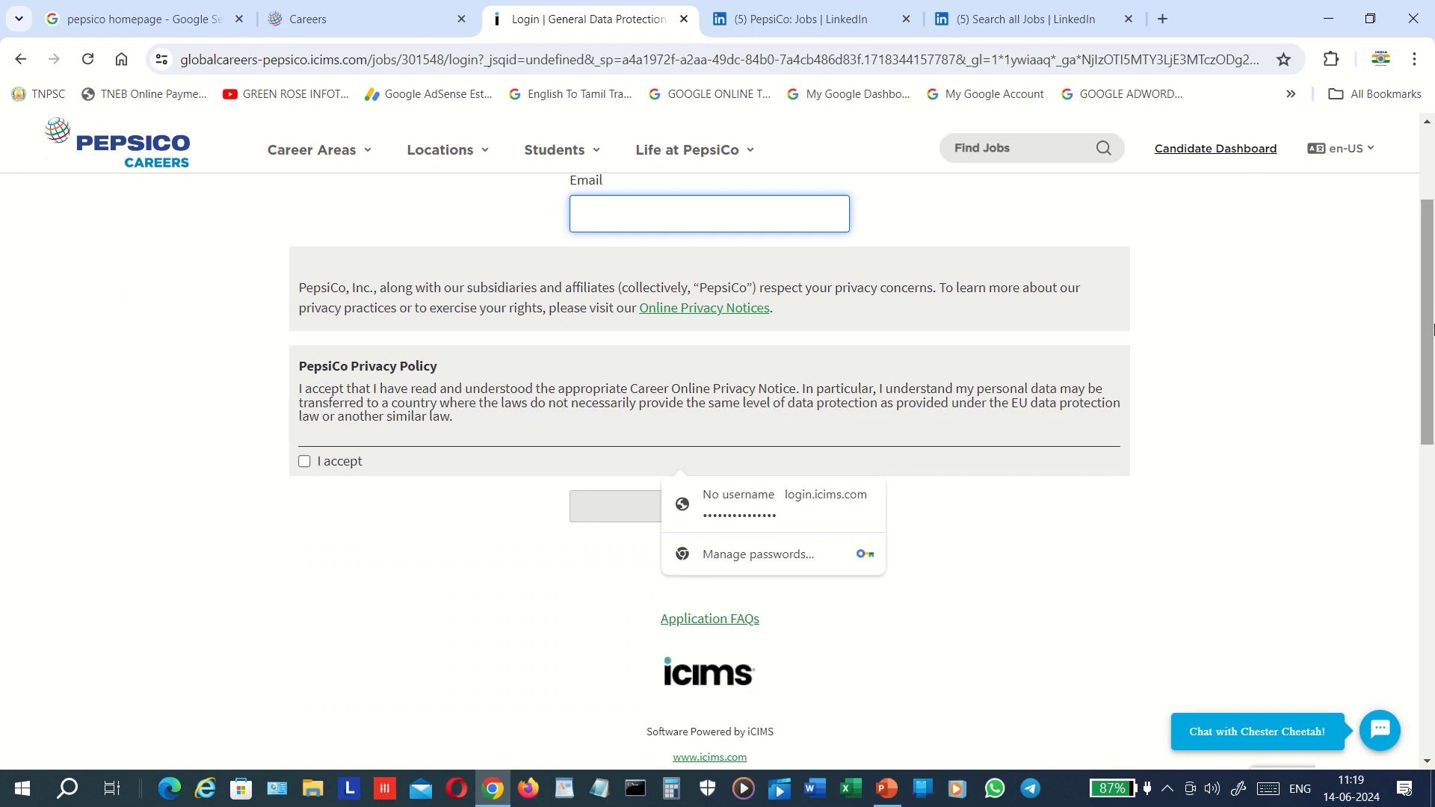
{"action": "scroll", "coordinate": [1430, 328], "scroll_direction": "down", "scroll_amount": 1}
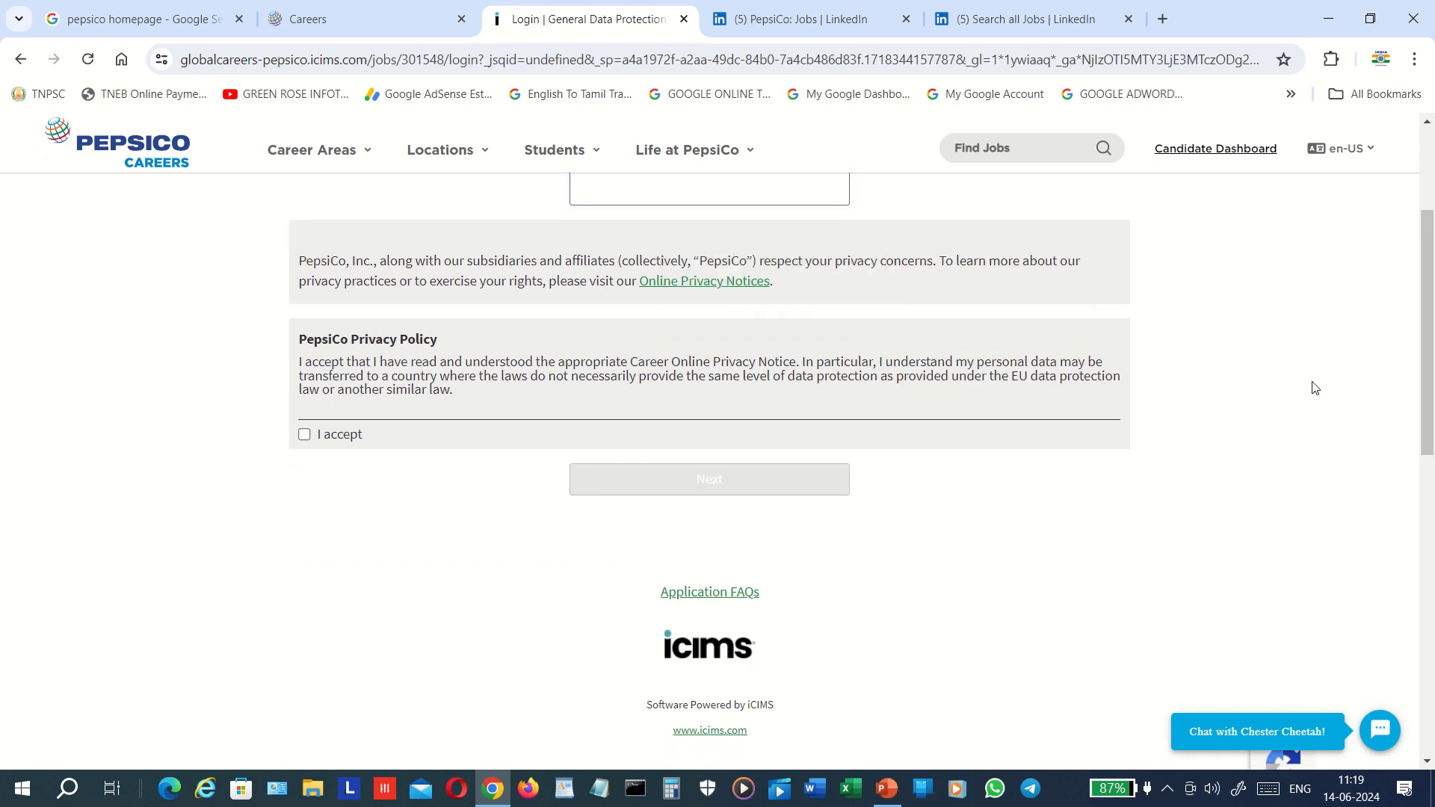
{"action": "left_click_drag", "start_coordinate": [1428, 329], "coordinate": [1395, 349]}
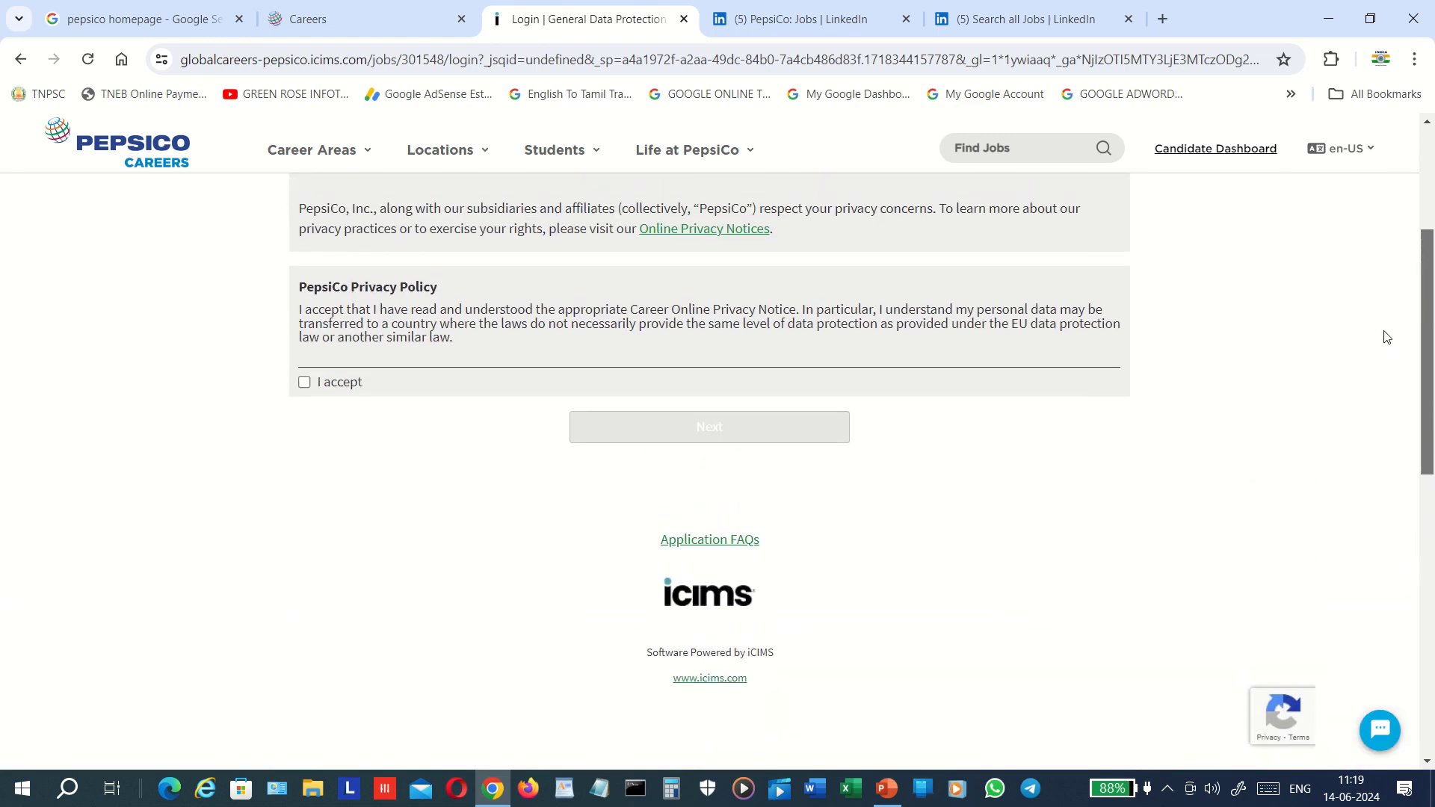
{"action": "scroll", "coordinate": [1371, 319], "scroll_direction": "up", "scroll_amount": 2}
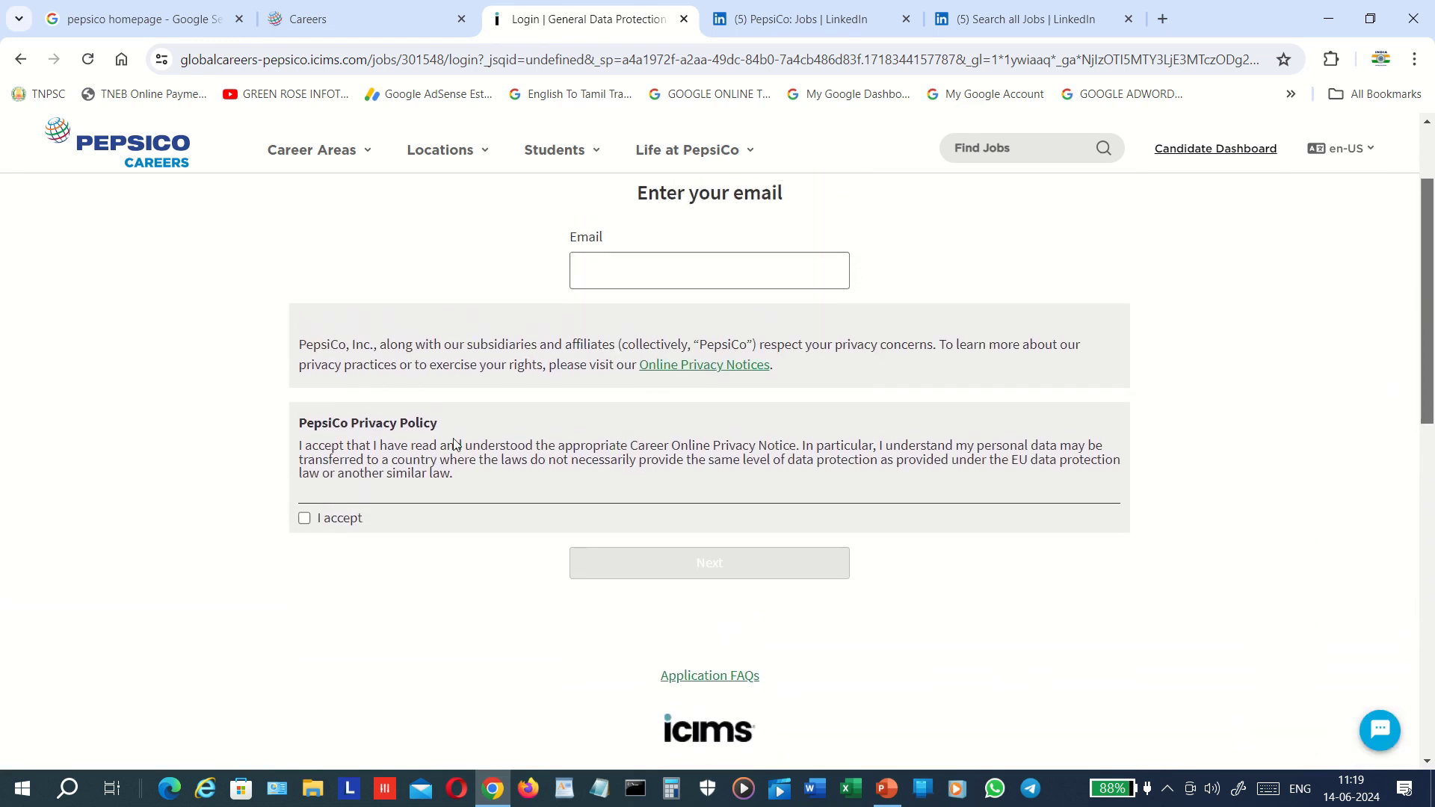
{"action": "left_click", "coordinate": [305, 519]}
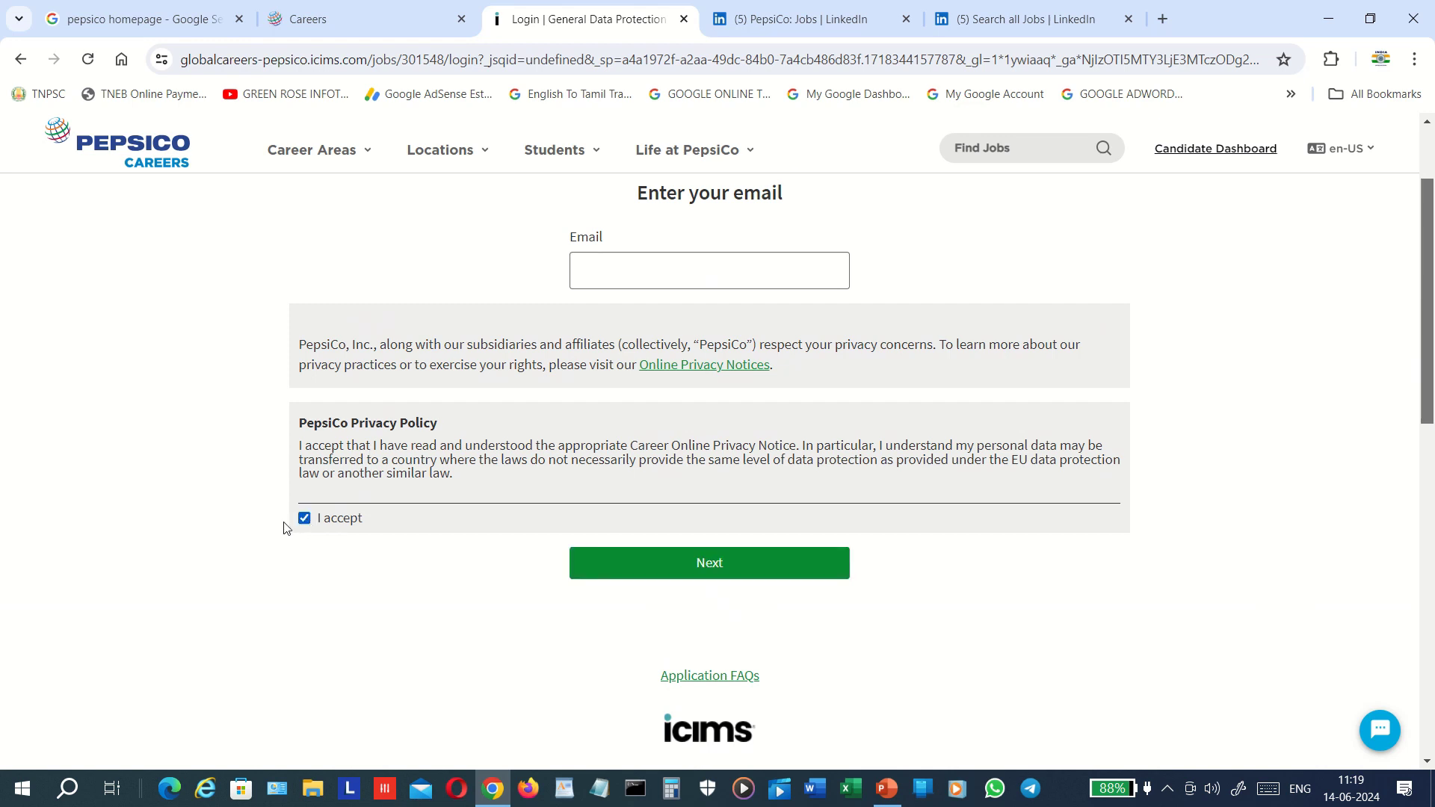
Enter the applicant's email address using the saved suggestion and continue to the candidate profile
{"action": "scroll", "coordinate": [260, 528], "scroll_direction": "up", "scroll_amount": 1}
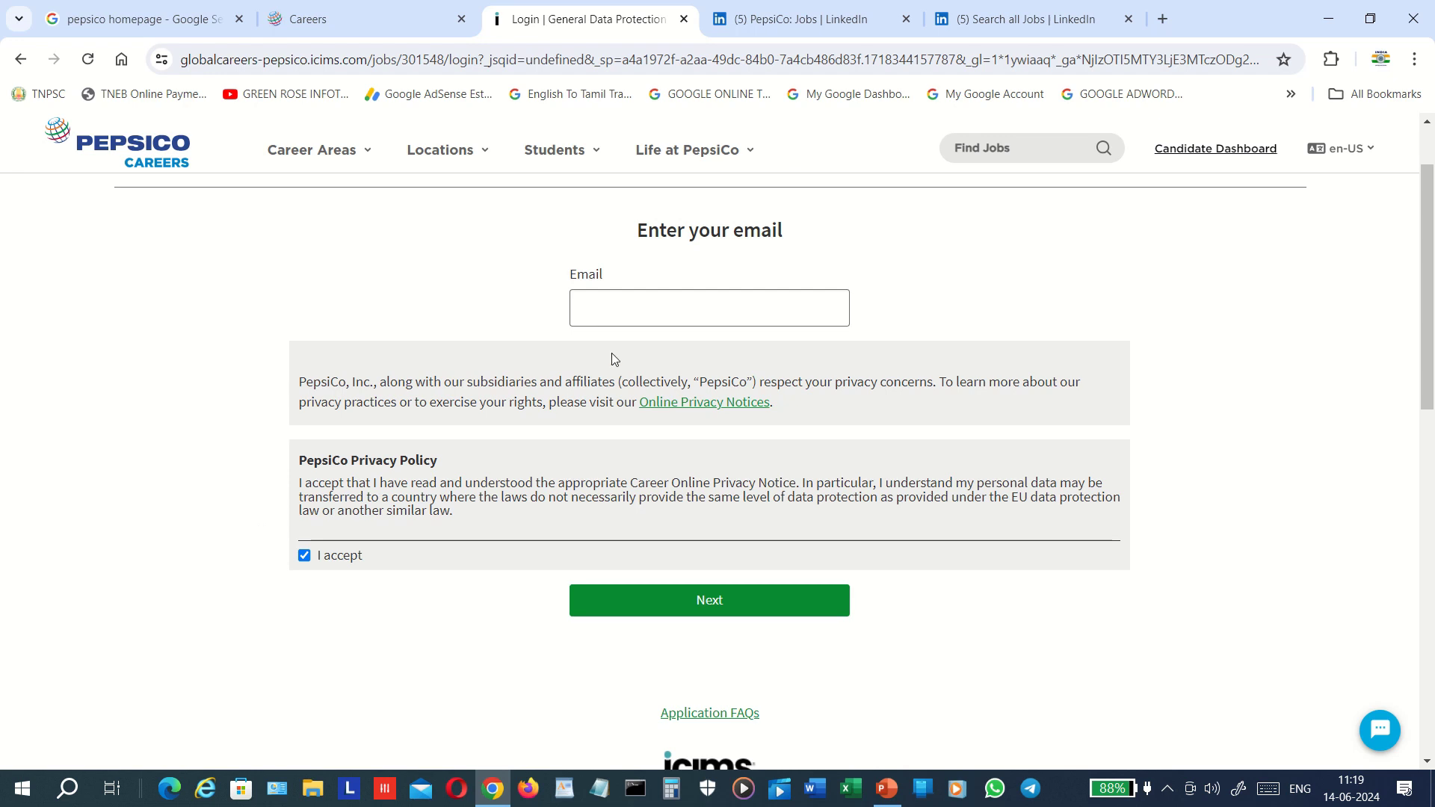
{"action": "left_click", "coordinate": [620, 324]}
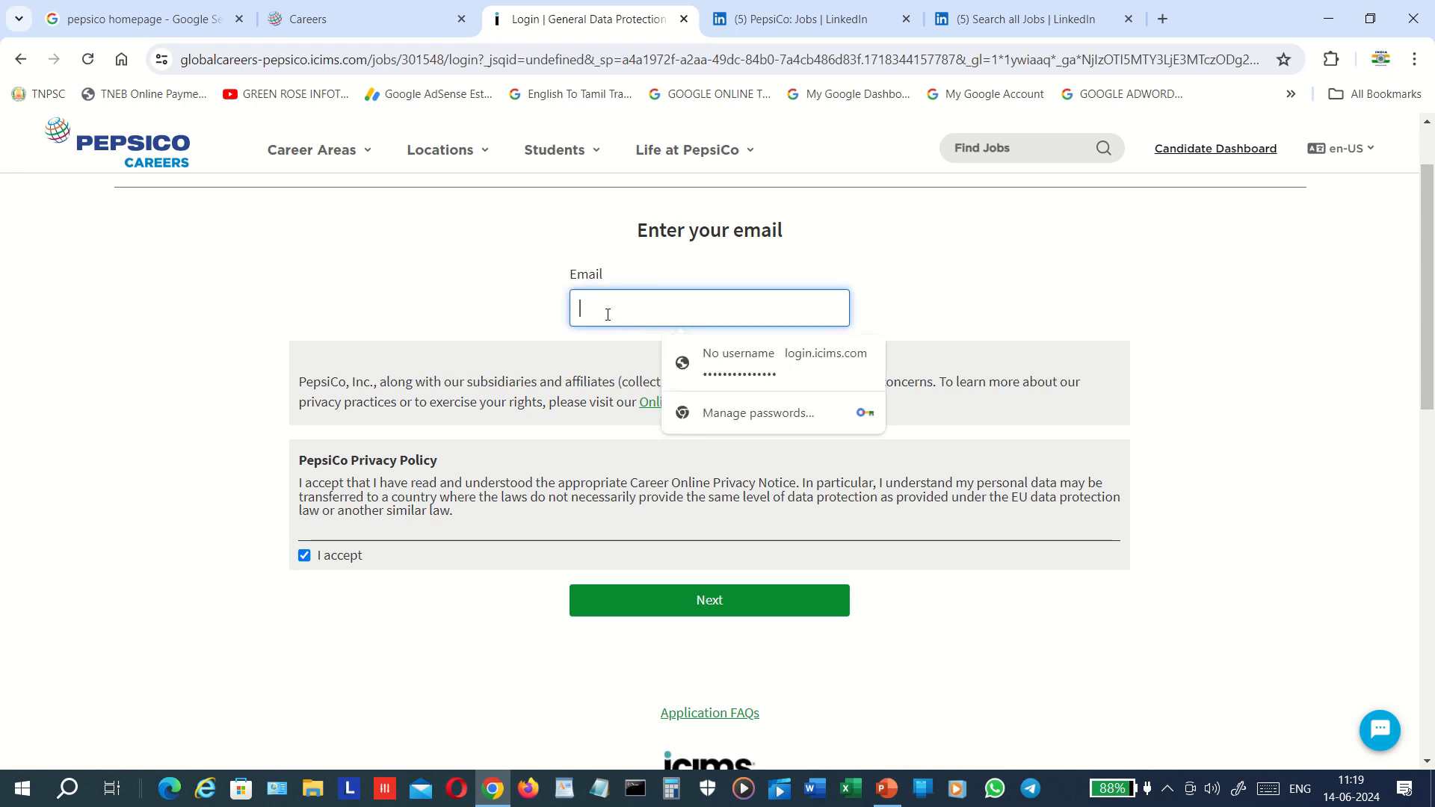
{"action": "type", "text": "vkde"}
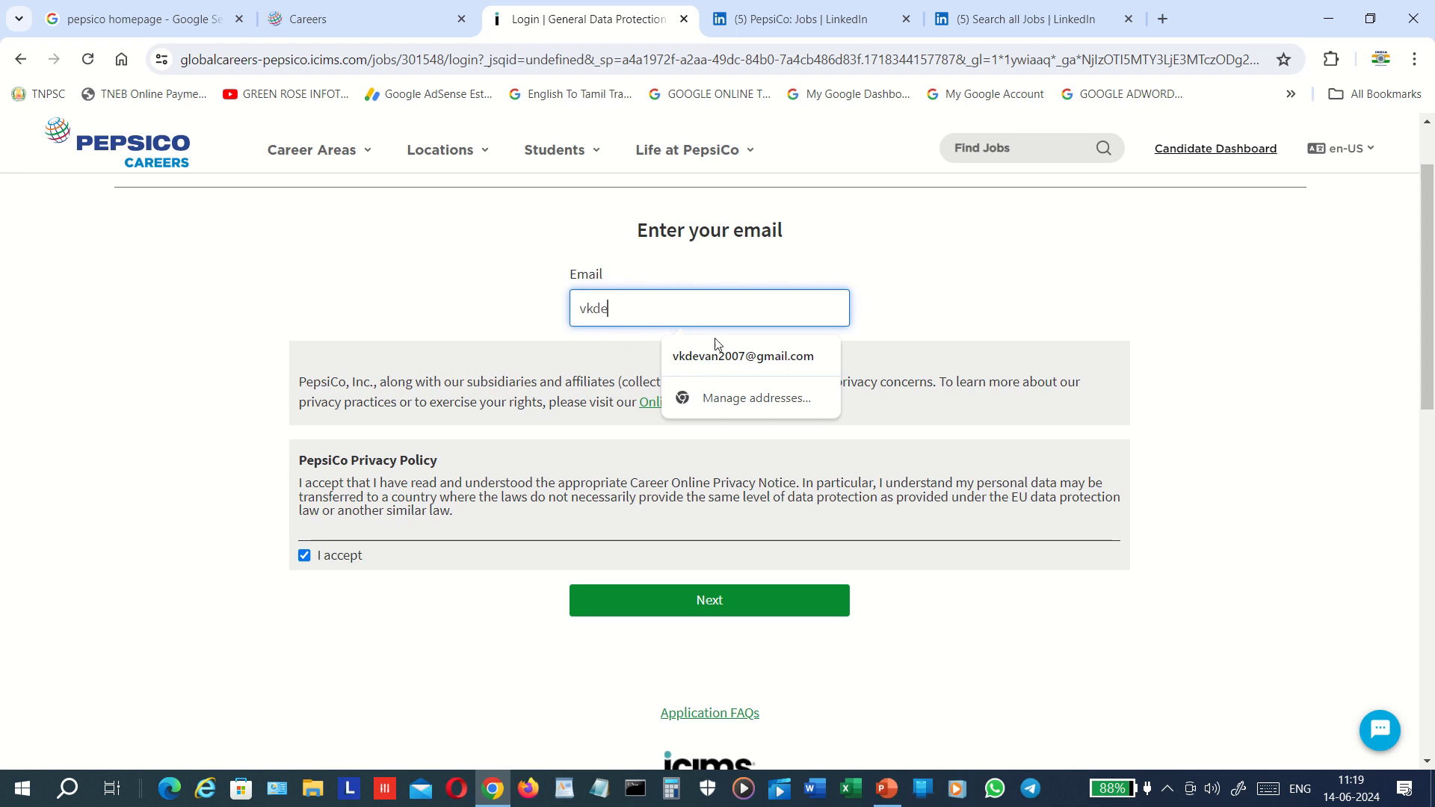
{"action": "left_click", "coordinate": [731, 357]}
{"action": "left_click", "coordinate": [705, 606]}
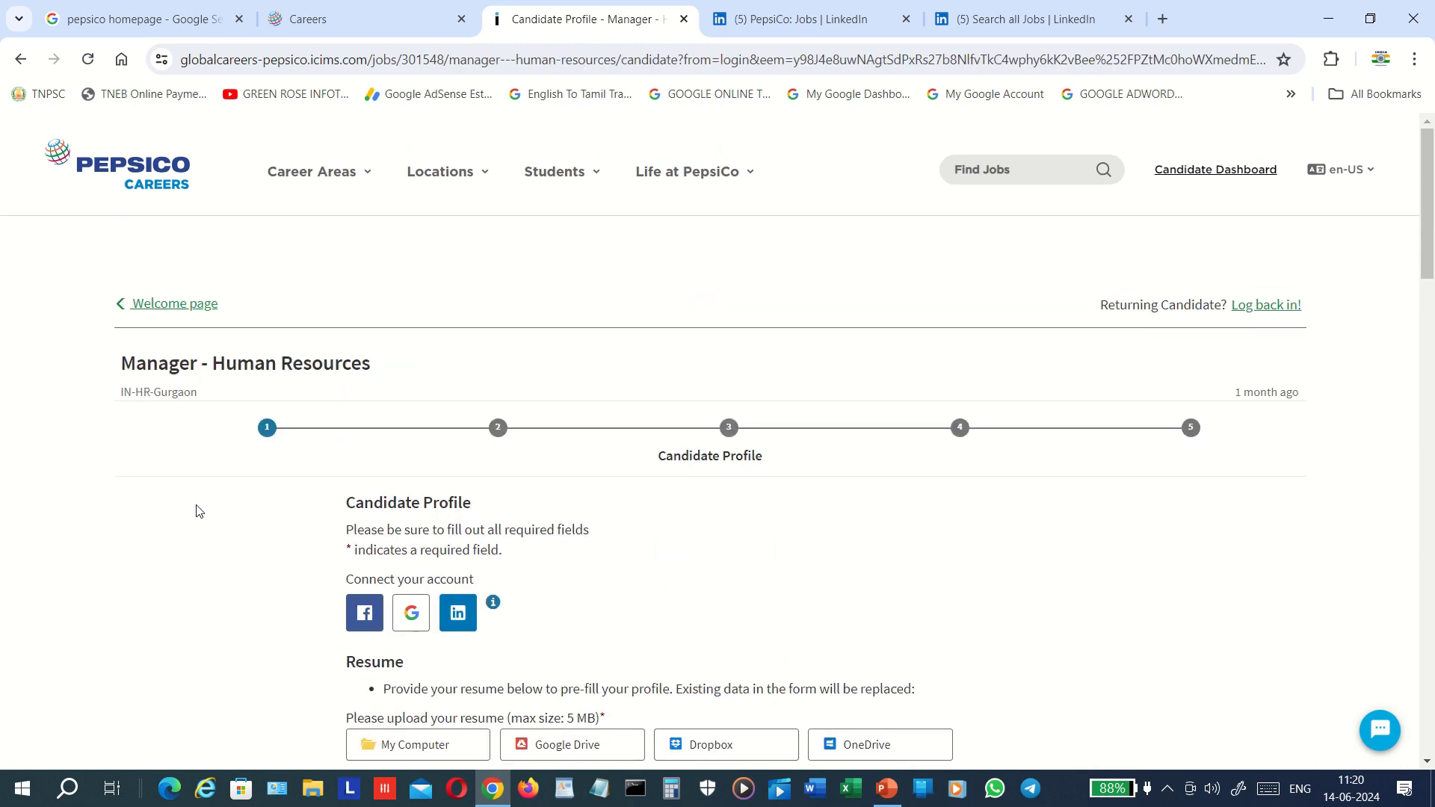
Set the preferred language in the candidate profile to English
{"action": "scroll", "coordinate": [193, 550], "scroll_direction": "down", "scroll_amount": 2}
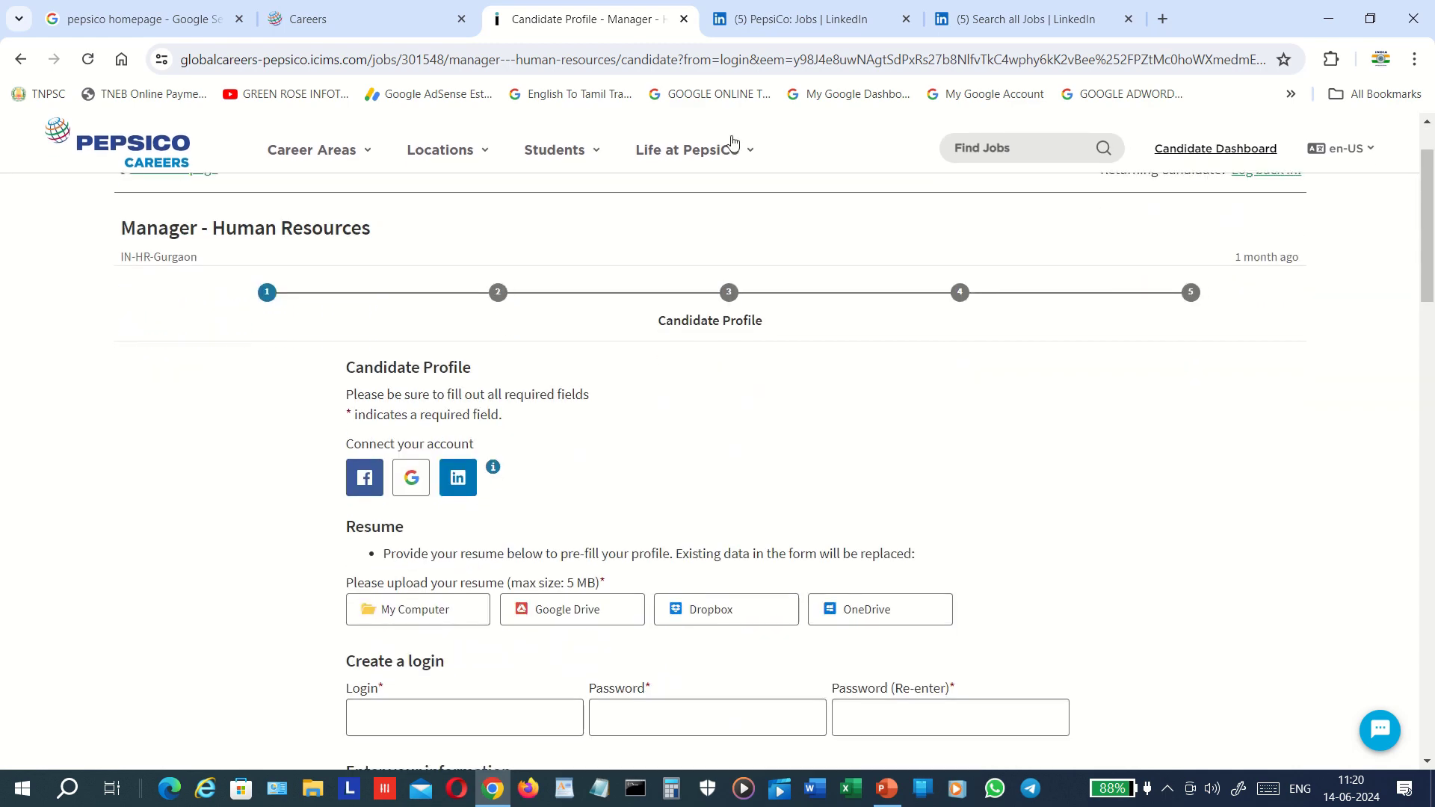
{"action": "left_click_drag", "start_coordinate": [1432, 213], "coordinate": [1428, 279]}
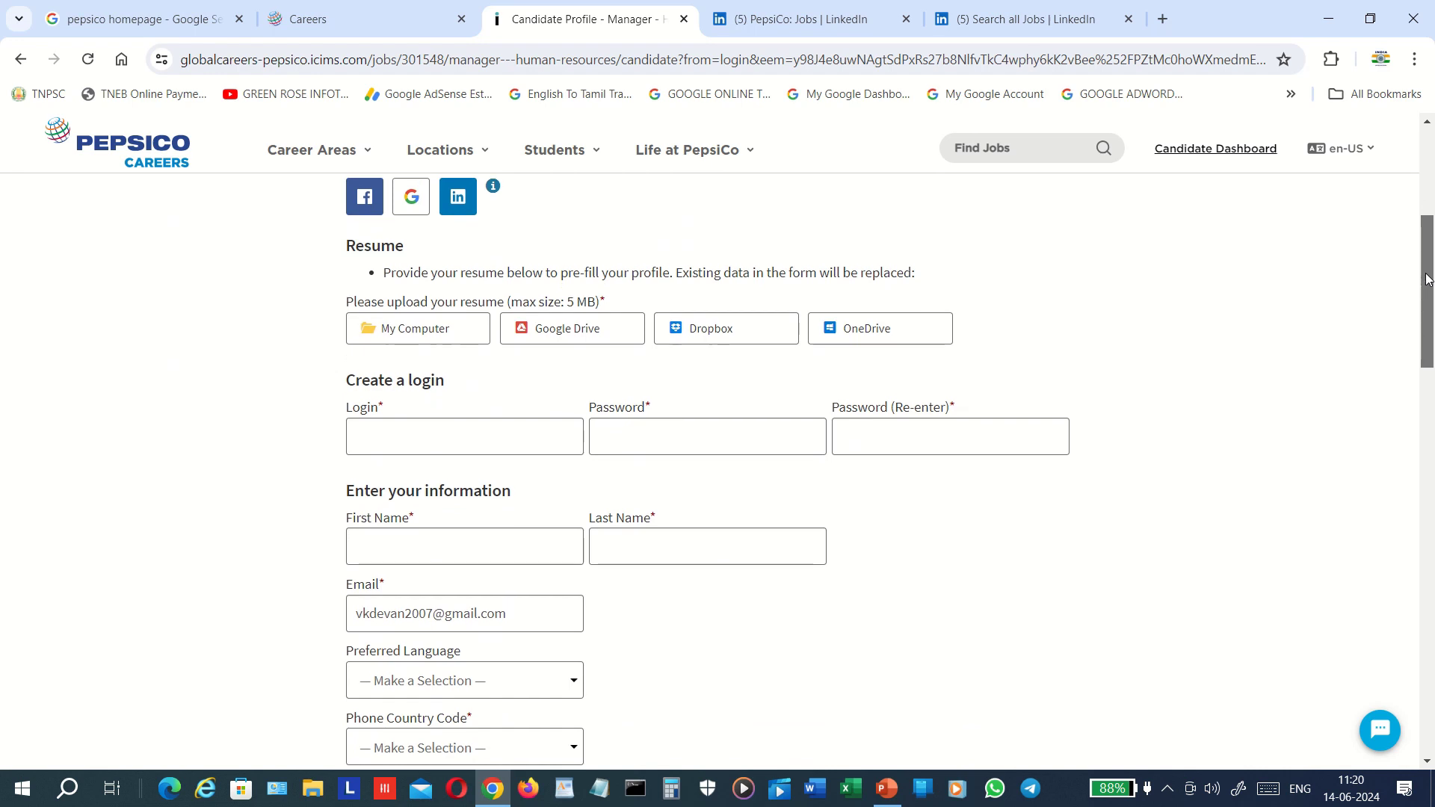
{"action": "scroll", "coordinate": [1428, 279], "scroll_direction": "down", "scroll_amount": 1}
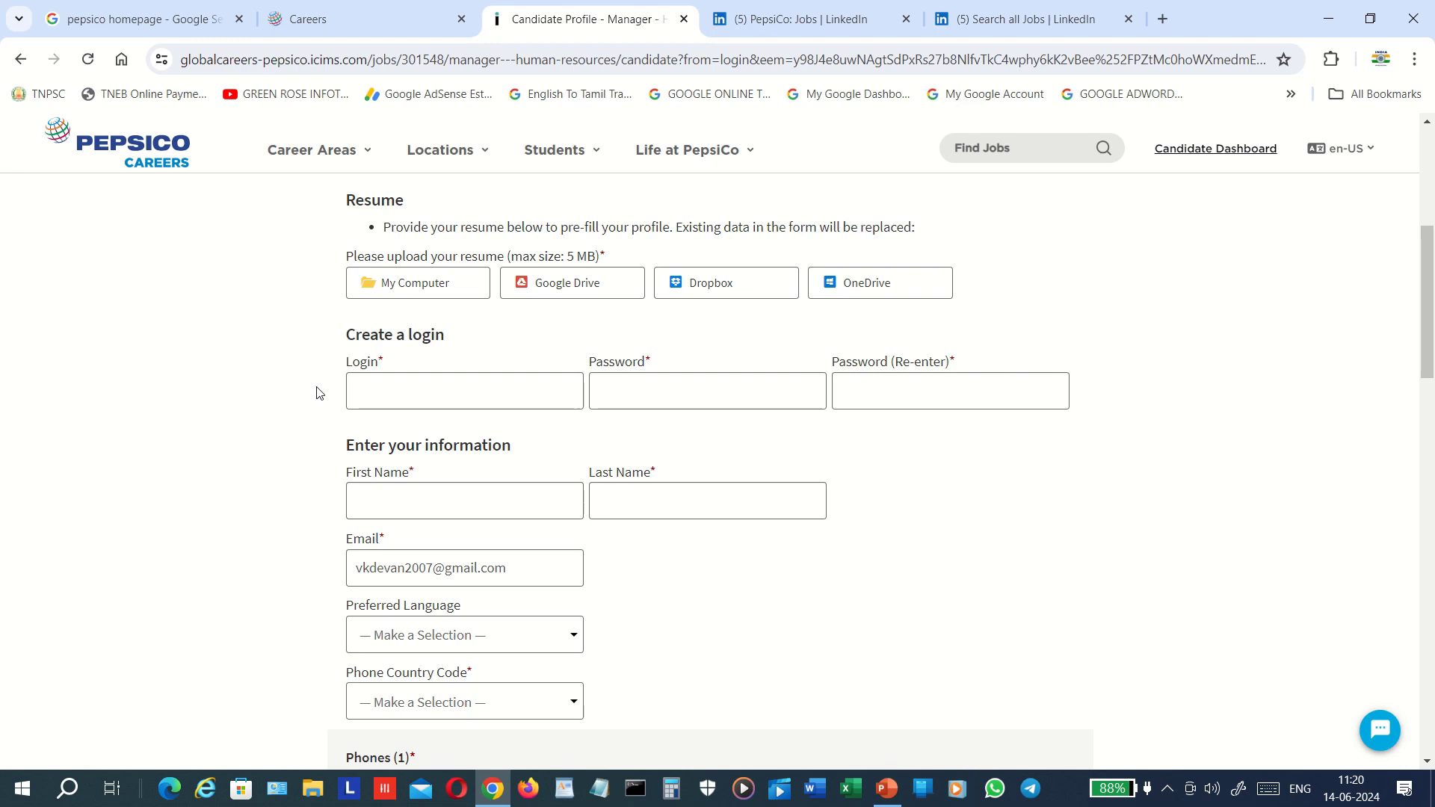
{"action": "scroll", "coordinate": [317, 393], "scroll_direction": "down", "scroll_amount": 1}
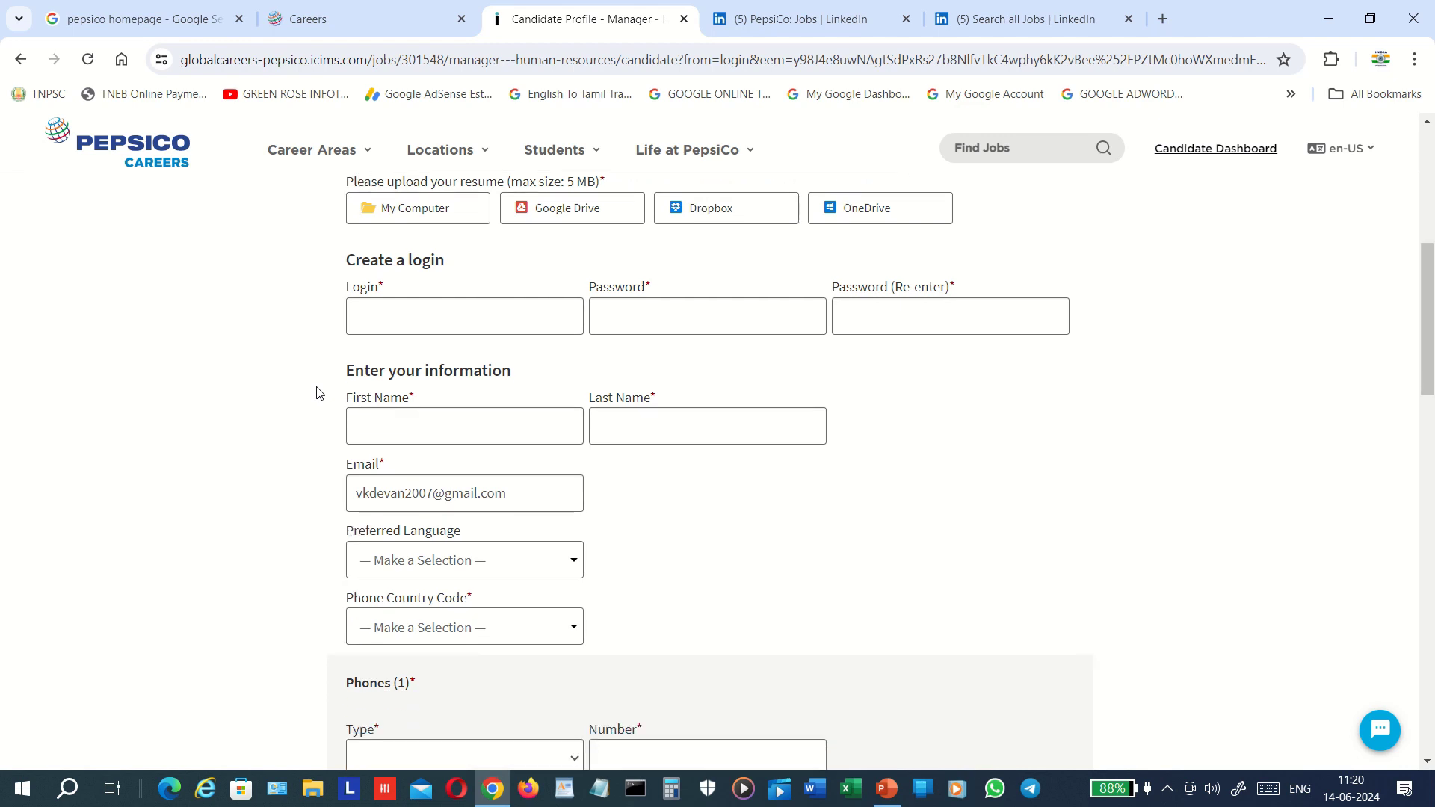
{"action": "scroll", "coordinate": [317, 393], "scroll_direction": "down", "scroll_amount": 4}
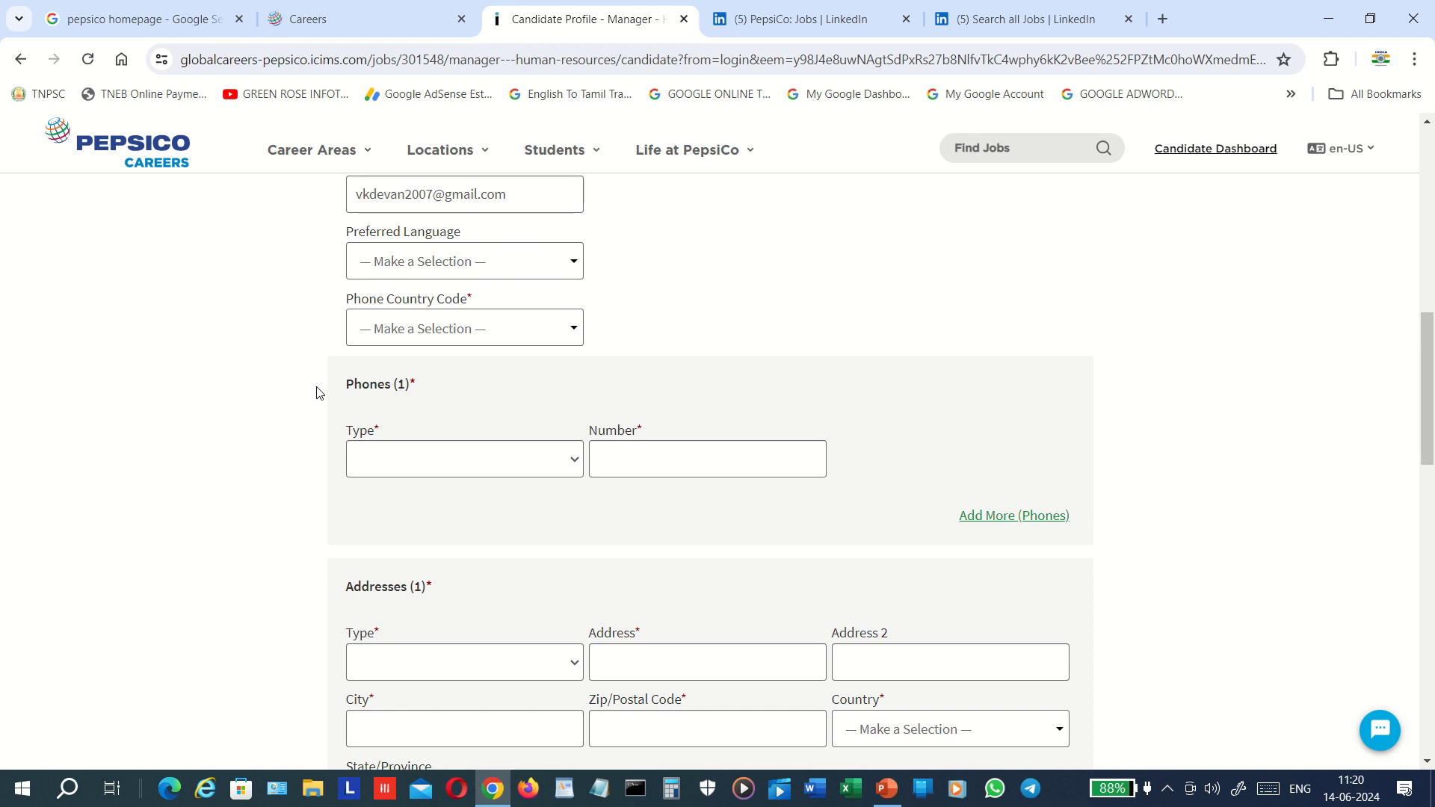
{"action": "left_click", "coordinate": [523, 276]}
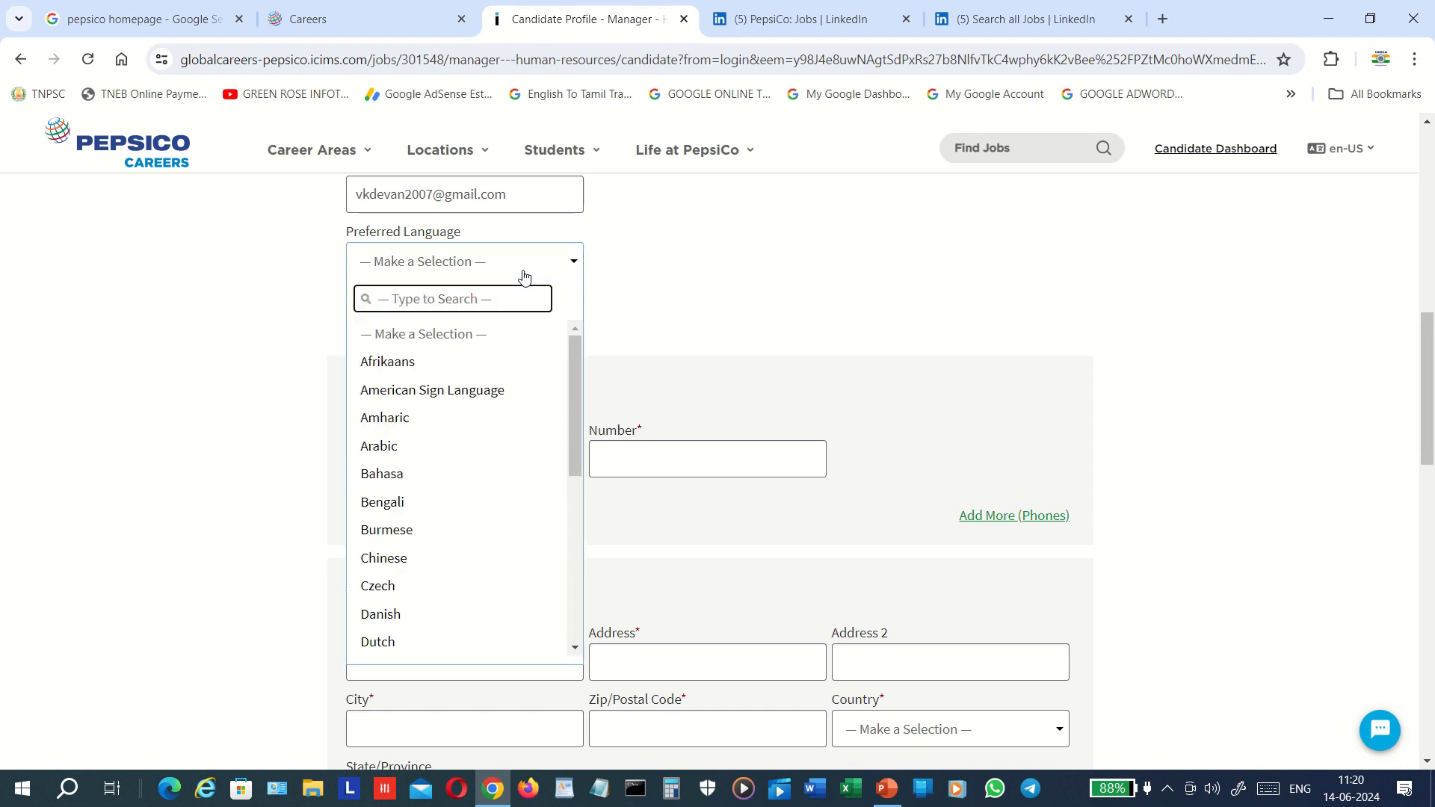
{"action": "left_click_drag", "start_coordinate": [569, 435], "coordinate": [593, 560]}
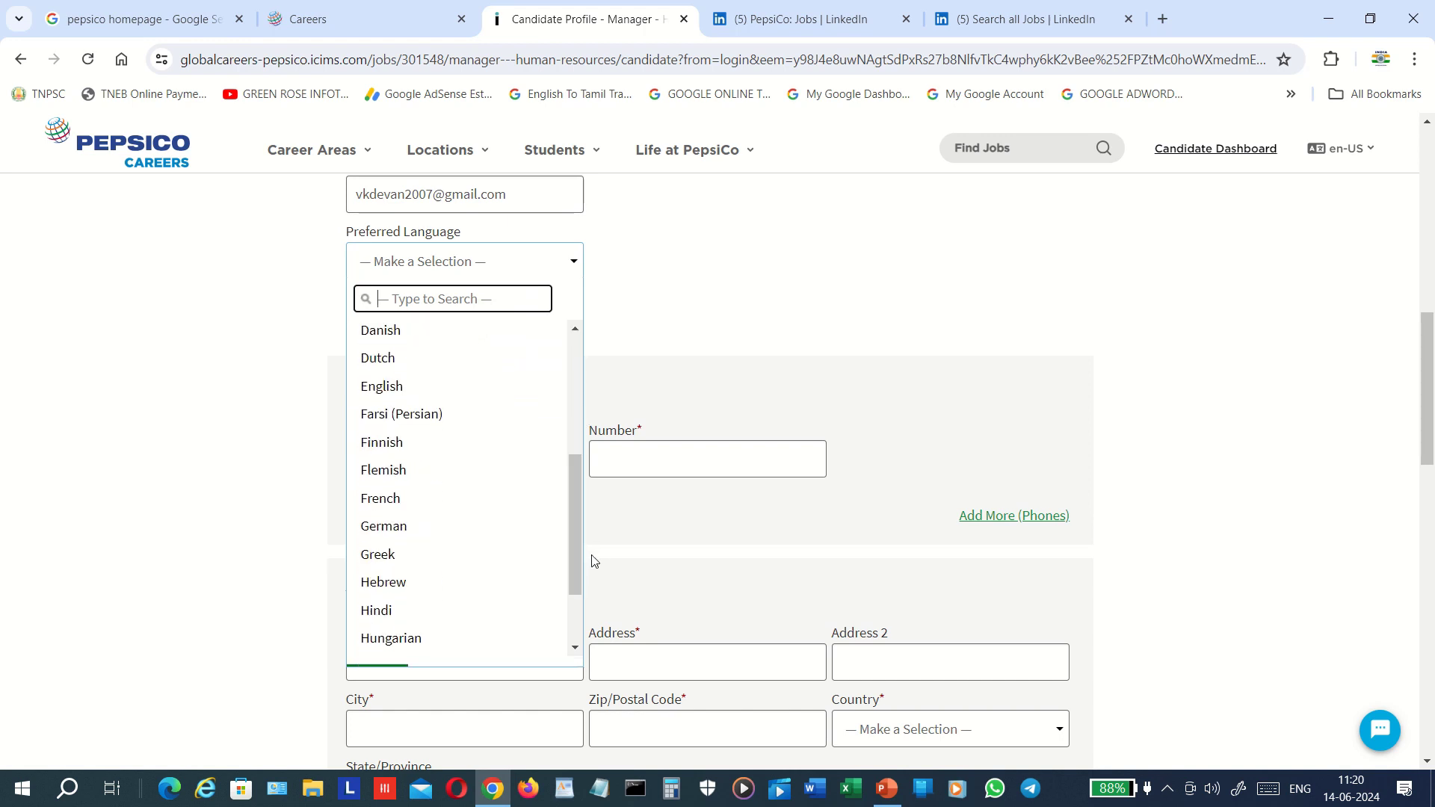
{"action": "left_click", "coordinate": [444, 394]}
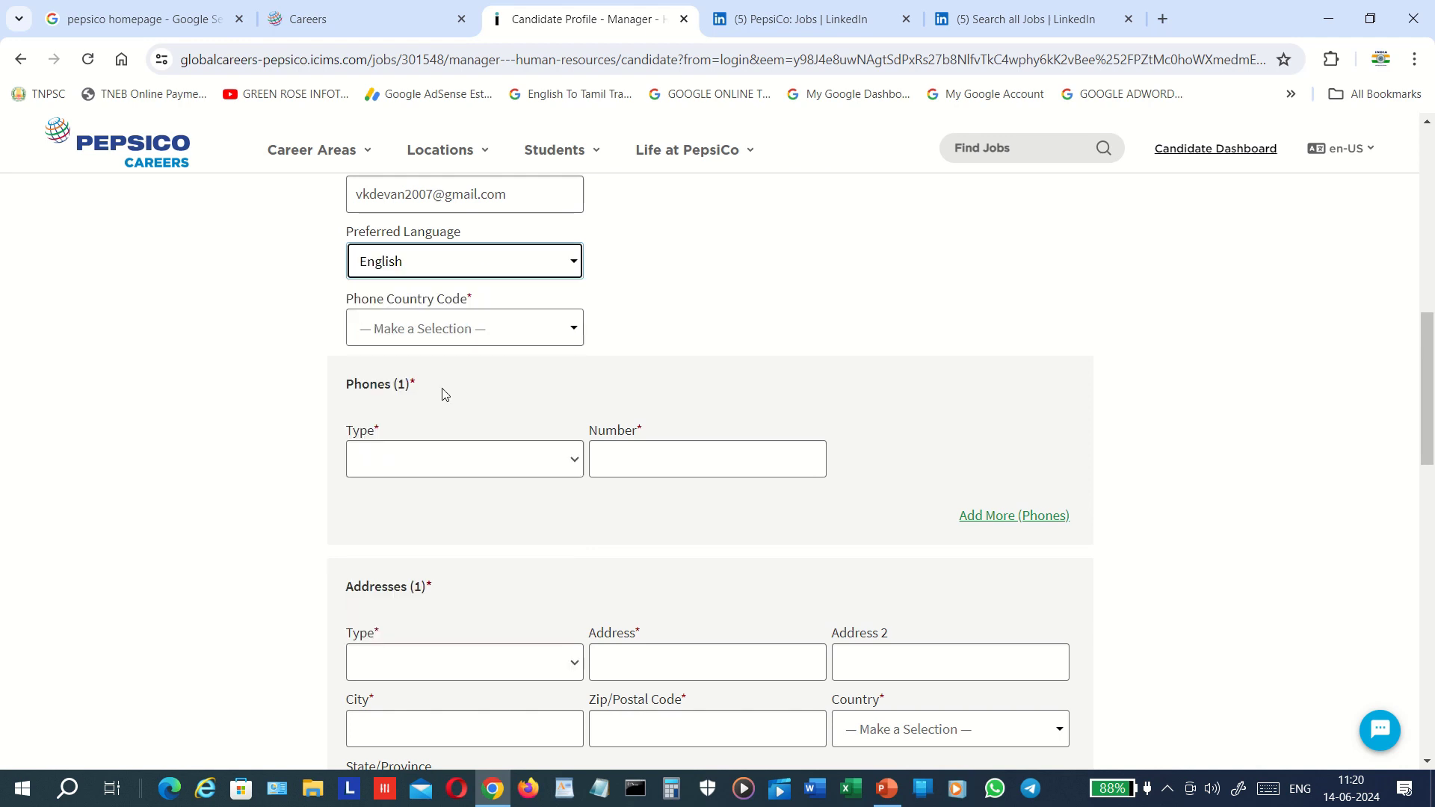
Change the preferred language in the candidate profile to Tamil
{"action": "left_click", "coordinate": [573, 270]}
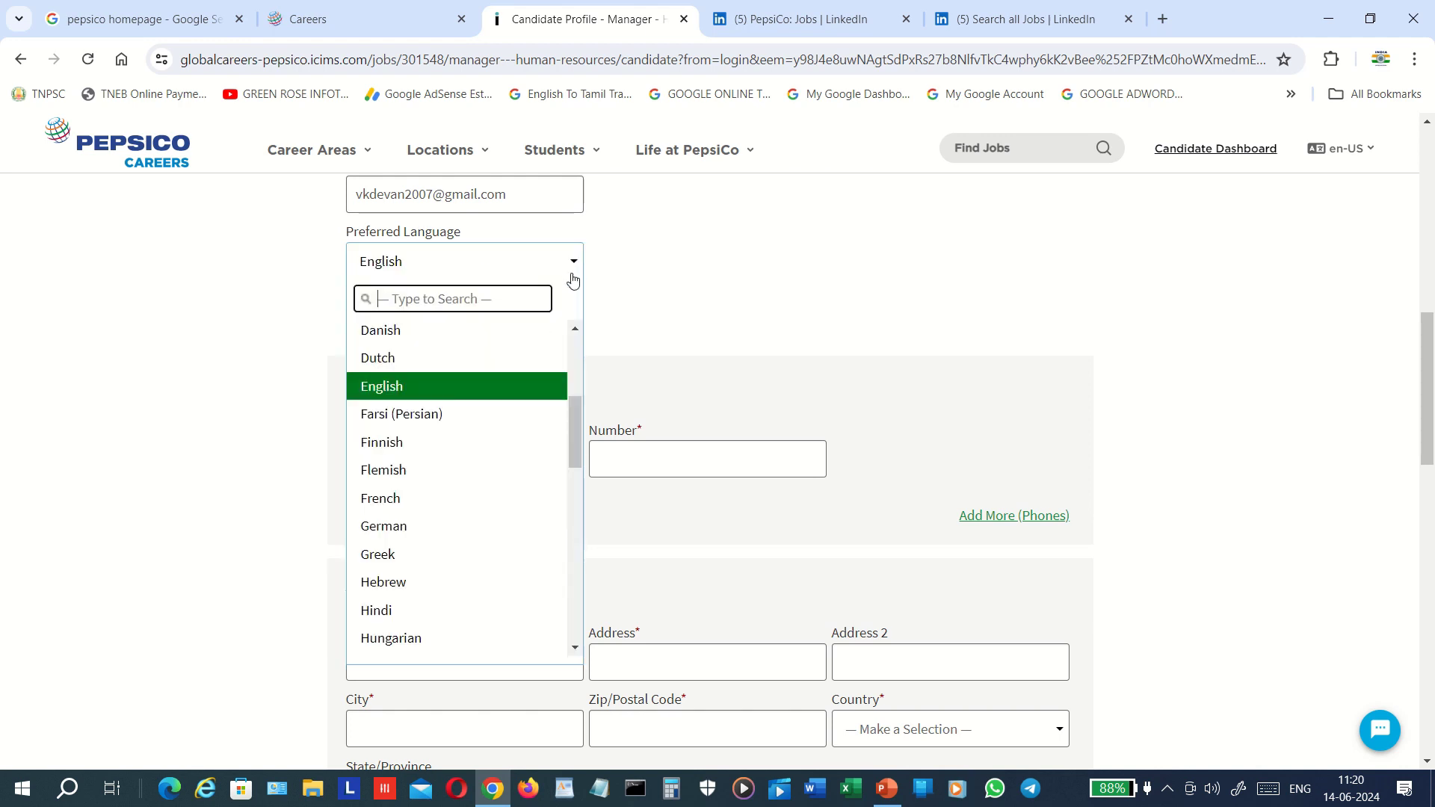
{"action": "left_click", "coordinate": [575, 648]}
{"action": "left_click", "coordinate": [575, 648]}
{"action": "left_click", "coordinate": [575, 648]}
{"action": "left_click", "coordinate": [575, 648]}
{"action": "left_click_drag", "start_coordinate": [575, 648], "coordinate": [575, 648]}
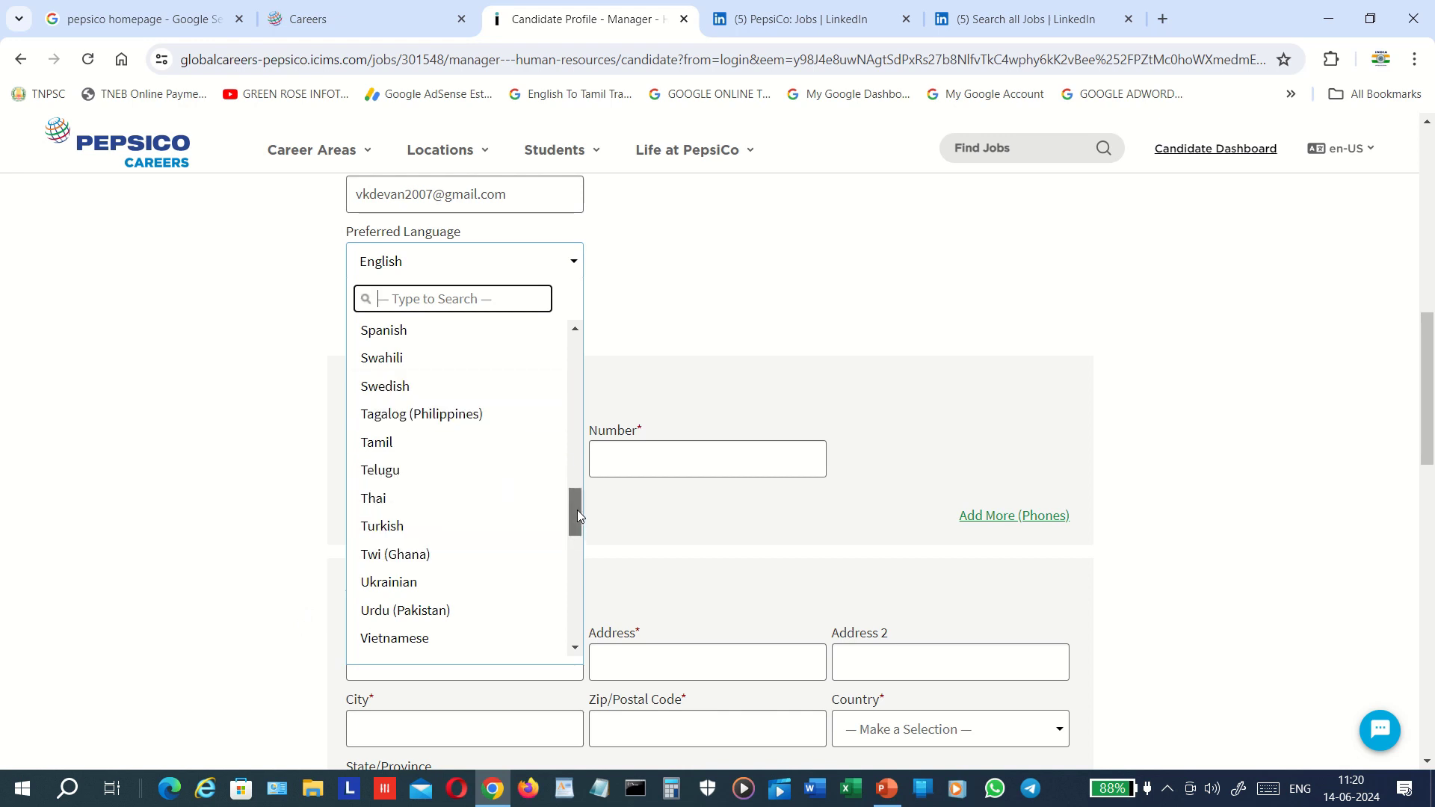
{"action": "left_click_drag", "start_coordinate": [577, 510], "coordinate": [616, 484]}
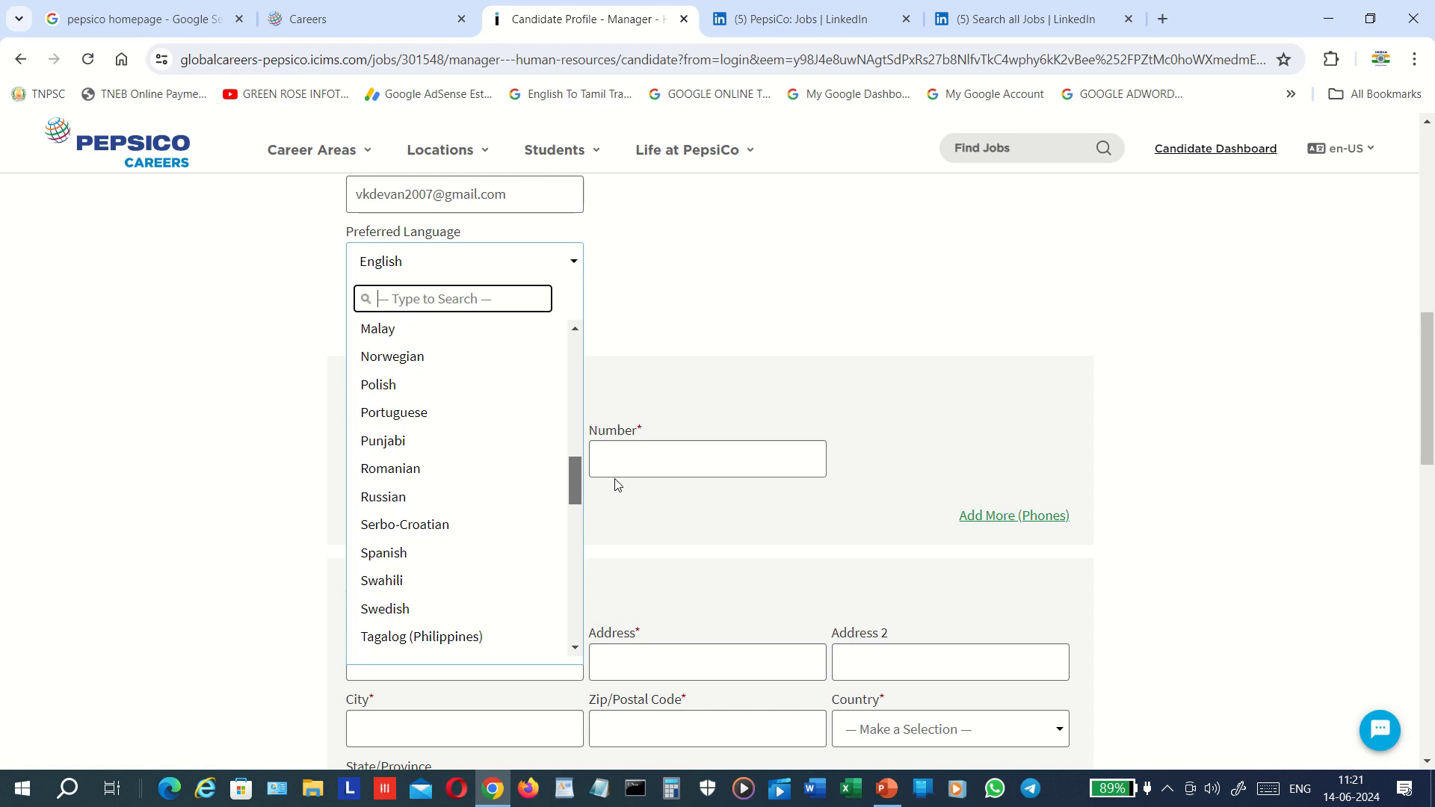
{"action": "left_click_drag", "start_coordinate": [616, 485], "coordinate": [631, 532]}
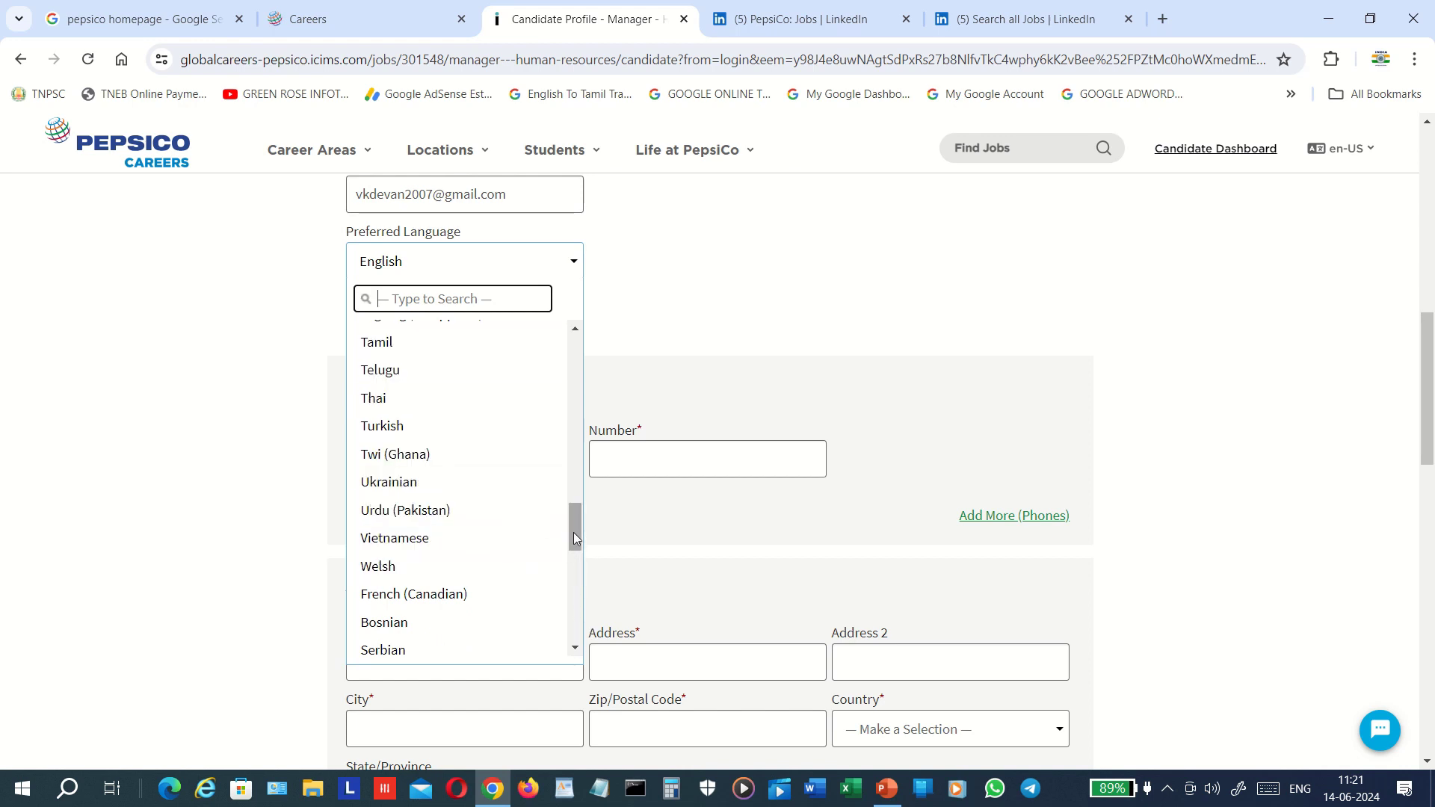
{"action": "scroll", "coordinate": [572, 532], "scroll_direction": "down", "scroll_amount": 3}
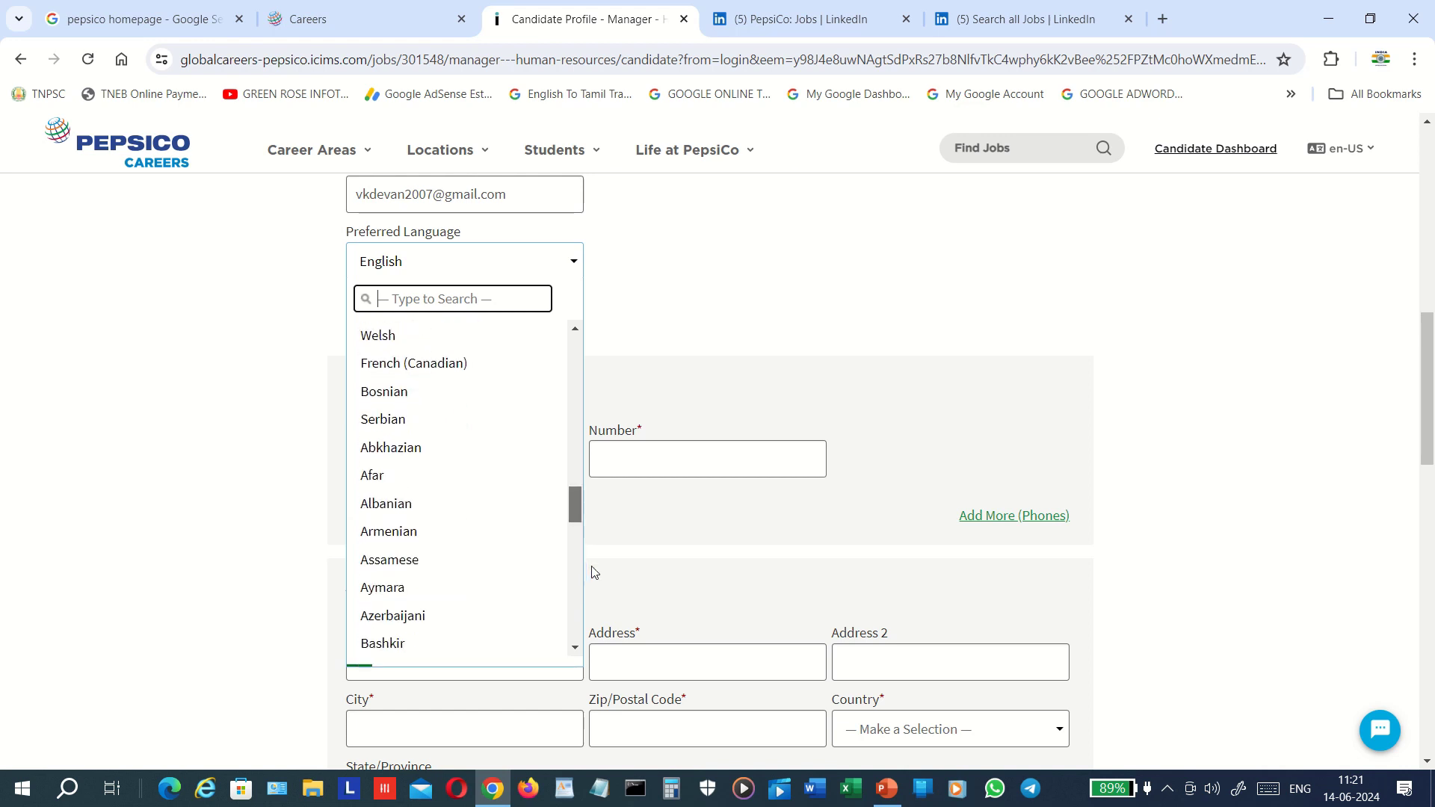
{"action": "scroll", "coordinate": [591, 576], "scroll_direction": "down", "scroll_amount": 2}
{"action": "scroll", "coordinate": [601, 590], "scroll_direction": "down", "scroll_amount": 2}
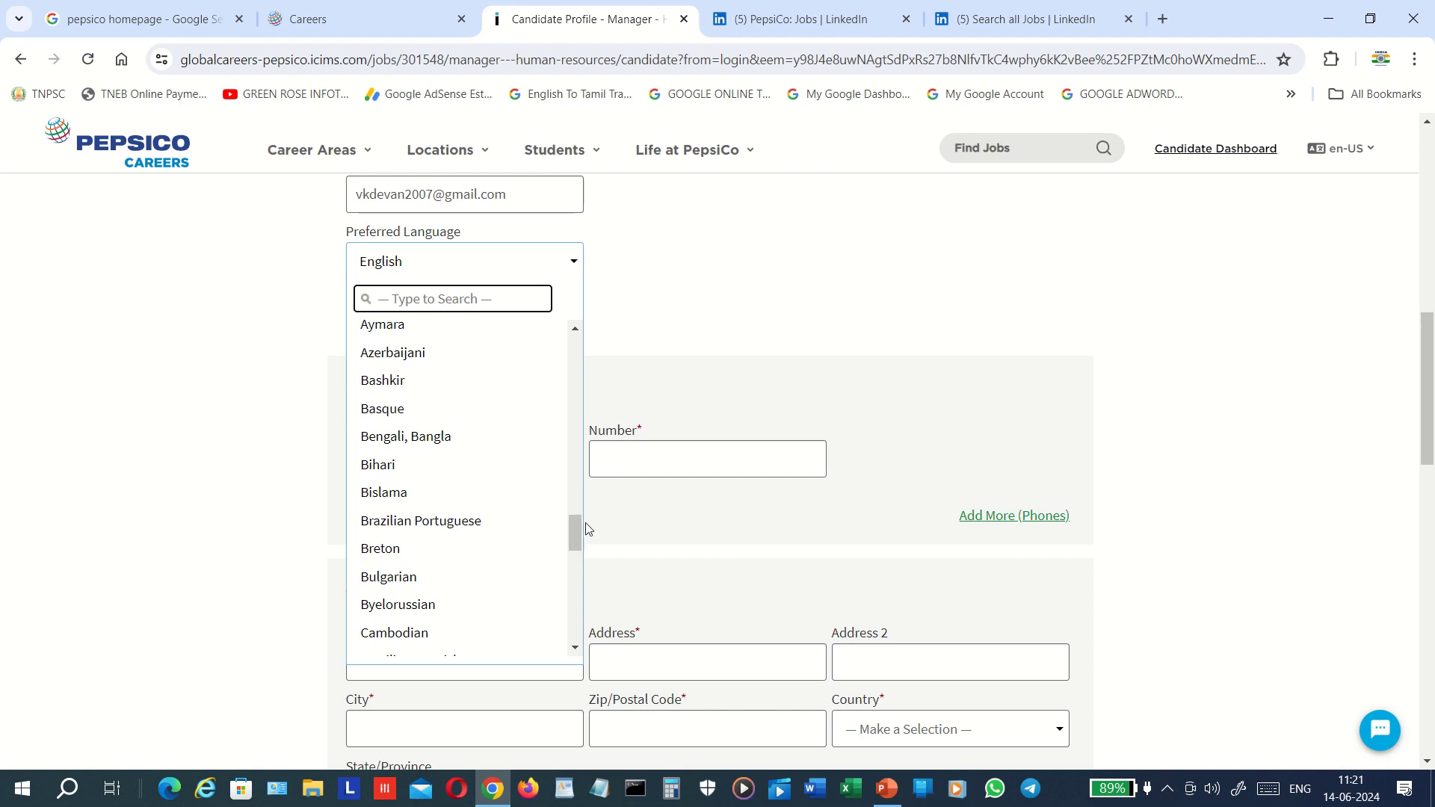
{"action": "left_click_drag", "start_coordinate": [574, 535], "coordinate": [574, 481]}
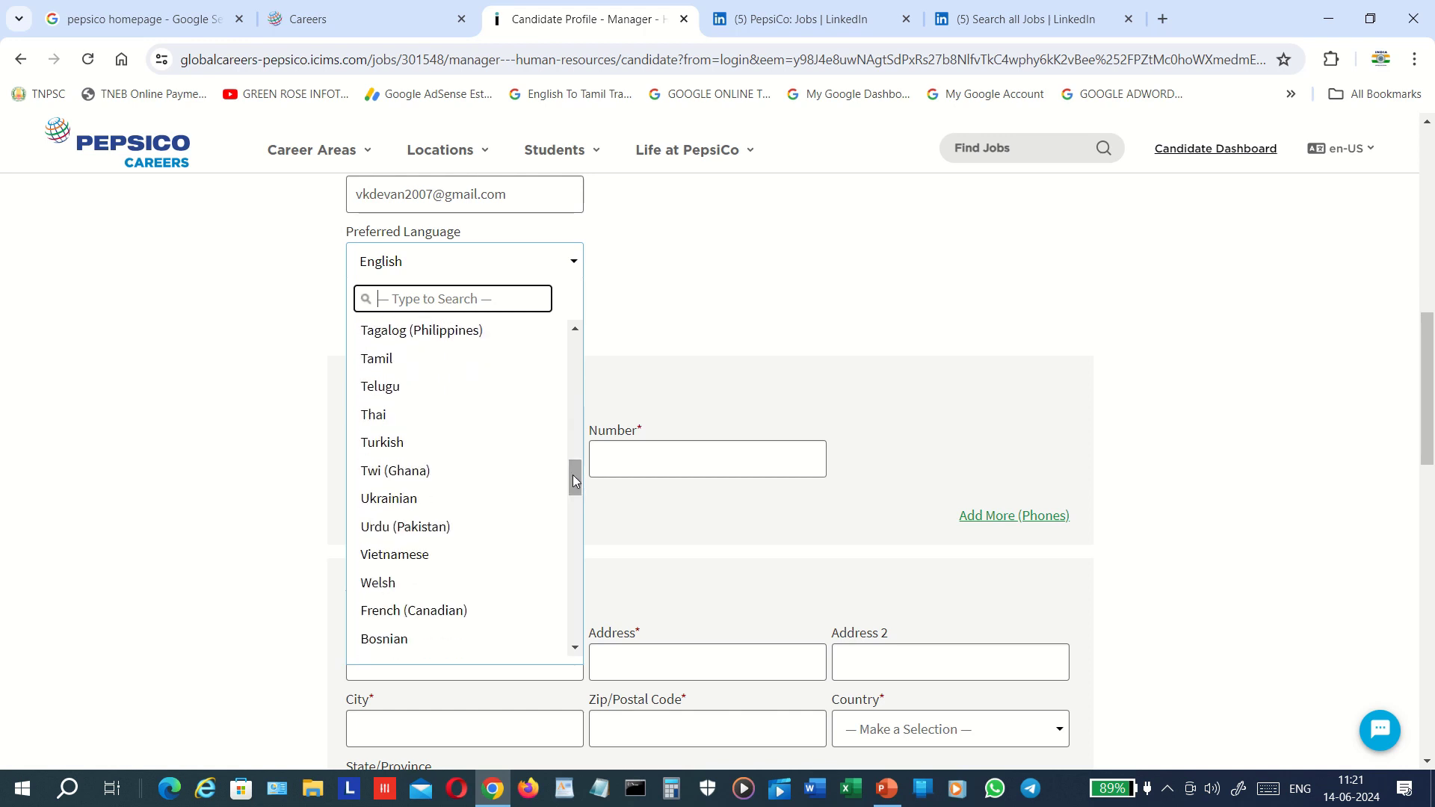
{"action": "left_click", "coordinate": [396, 359]}
{"action": "left_click", "coordinate": [317, 375]}
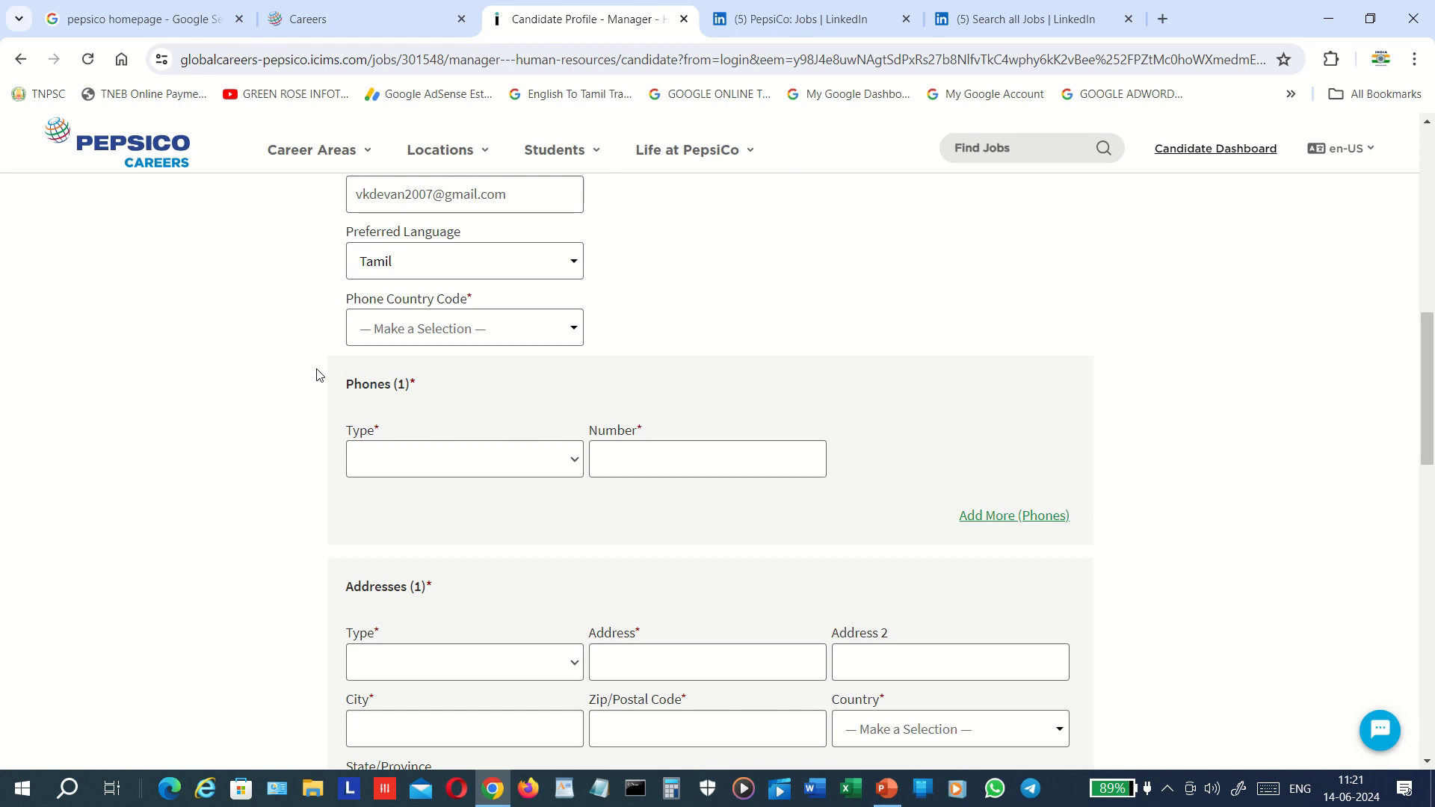
Search the phone country code options for +91, then close the list without choosing a code
{"action": "scroll", "coordinate": [317, 375], "scroll_direction": "down", "scroll_amount": 1}
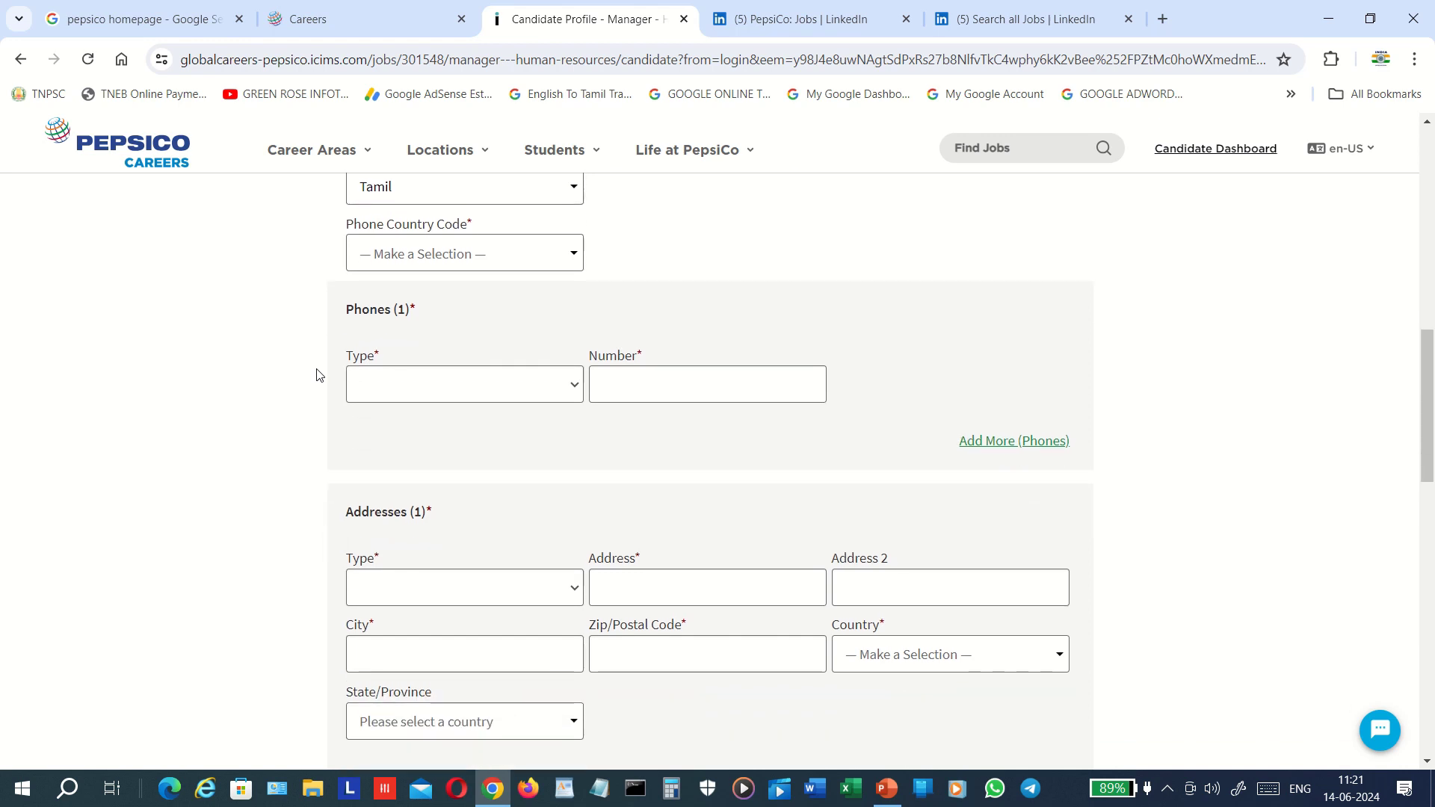
{"action": "left_click", "coordinate": [516, 266]}
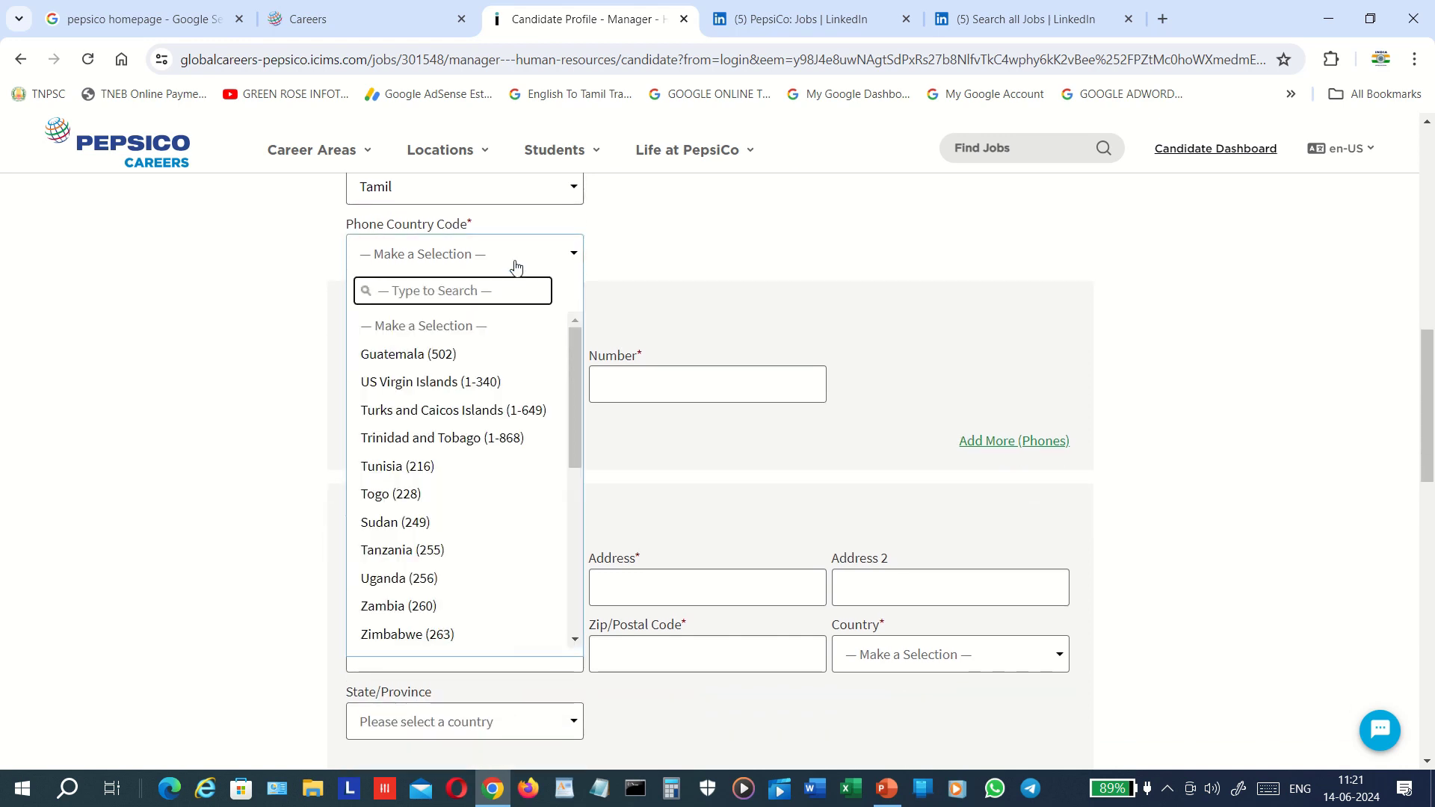
{"action": "left_click_drag", "start_coordinate": [575, 397], "coordinate": [591, 546]}
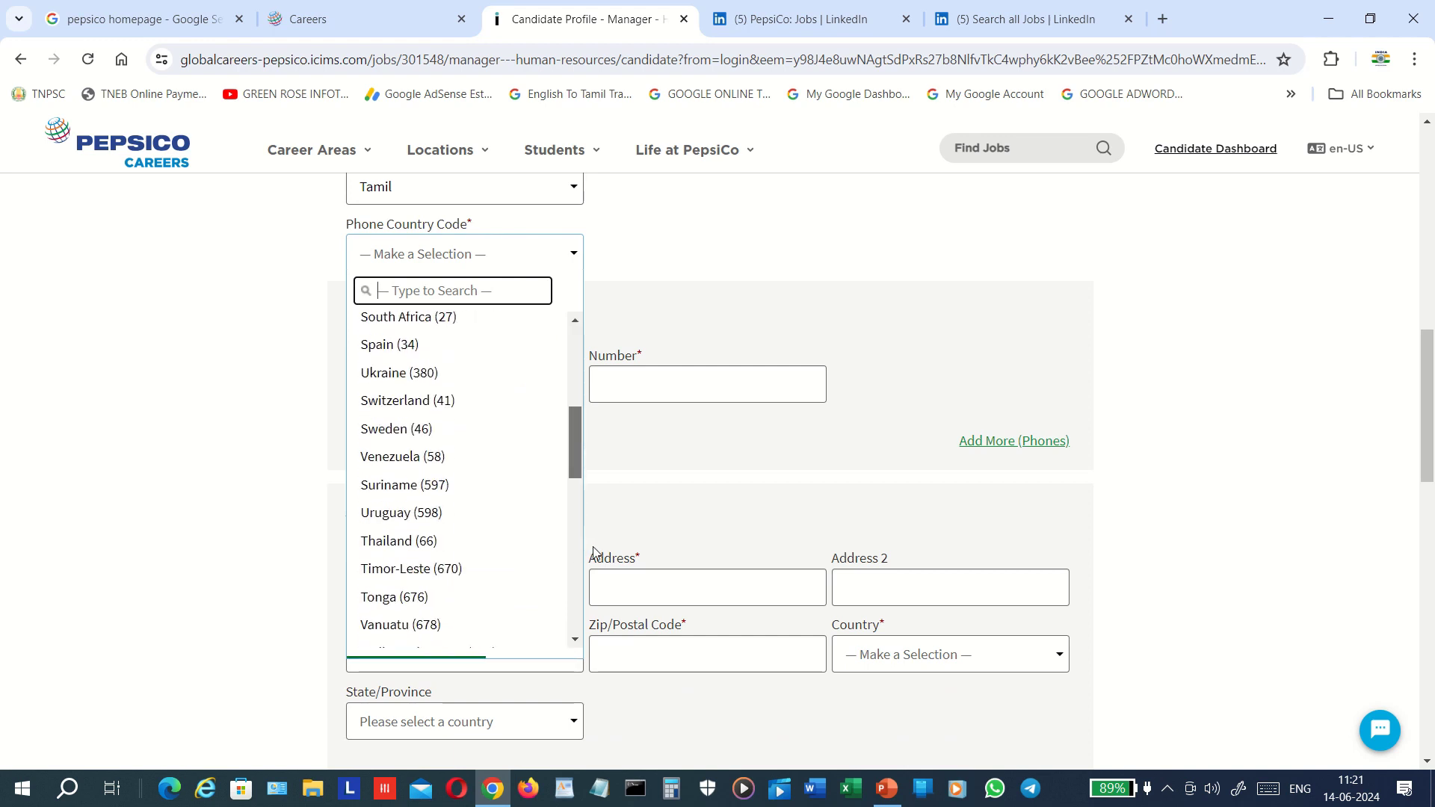
{"action": "left_click", "coordinate": [576, 641]}
{"action": "left_click", "coordinate": [575, 641]}
{"action": "left_click", "coordinate": [575, 642]}
{"action": "left_click", "coordinate": [575, 642]}
{"action": "left_click", "coordinate": [576, 642]}
{"action": "left_click", "coordinate": [575, 641]}
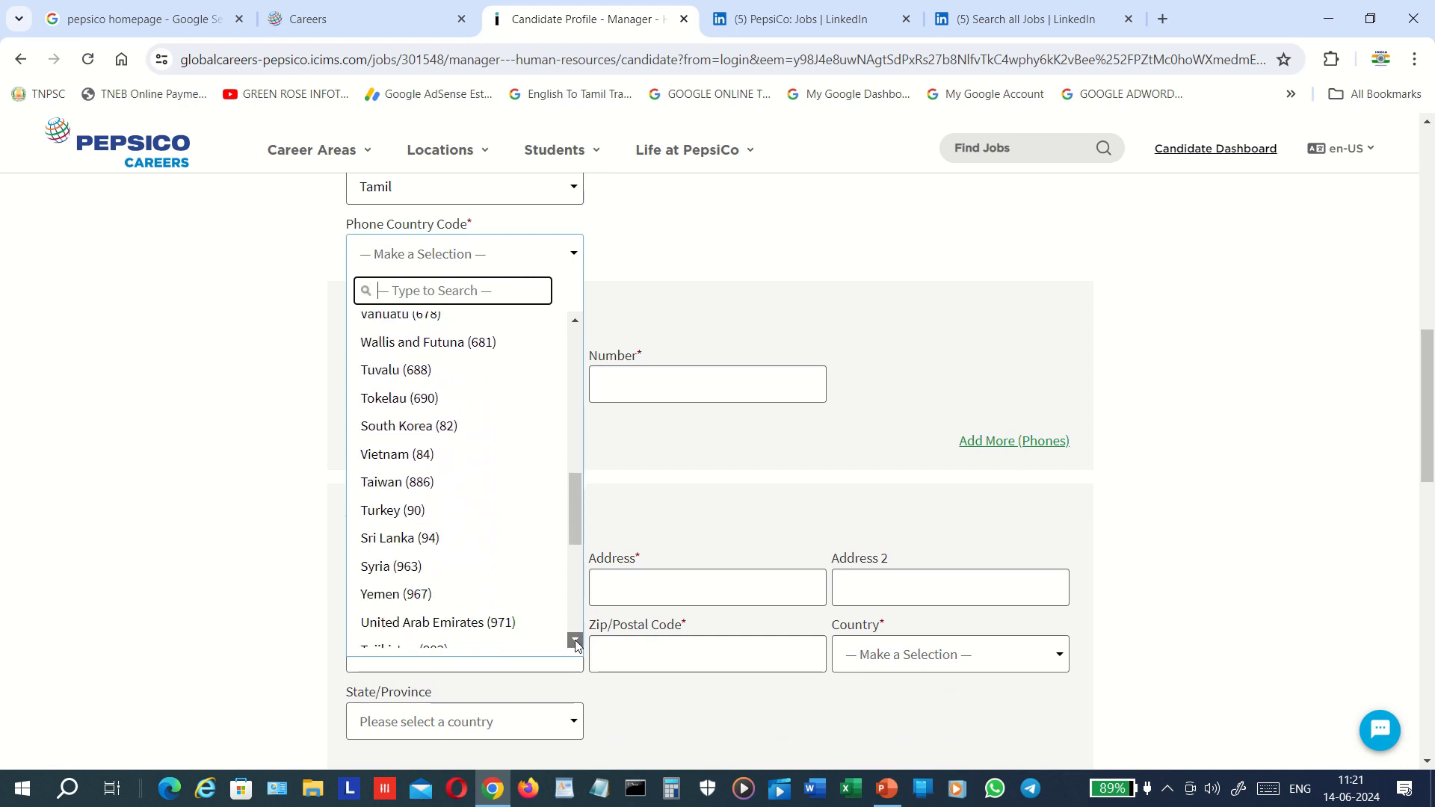
{"action": "type", "text": "+"}
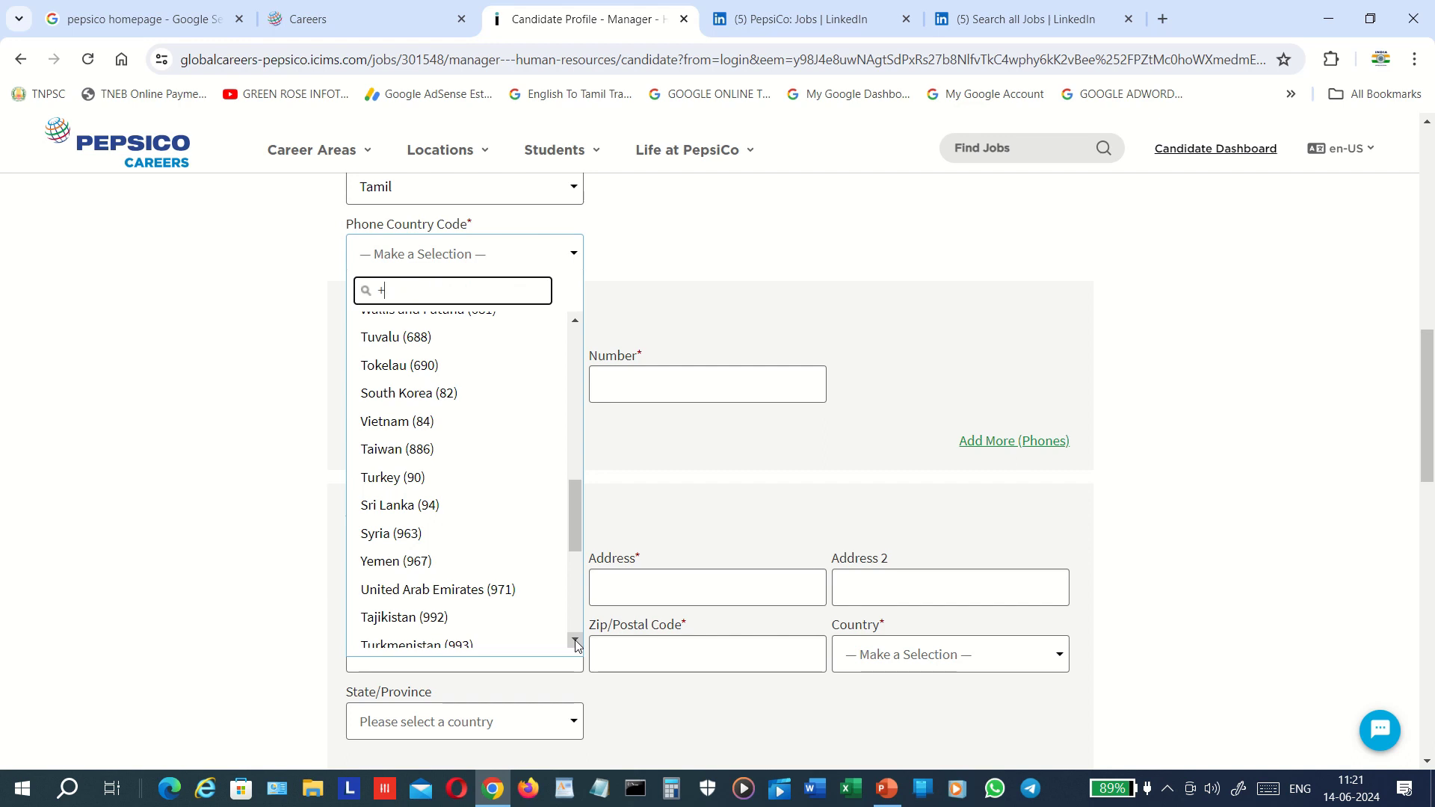
{"action": "type", "text": "91"}
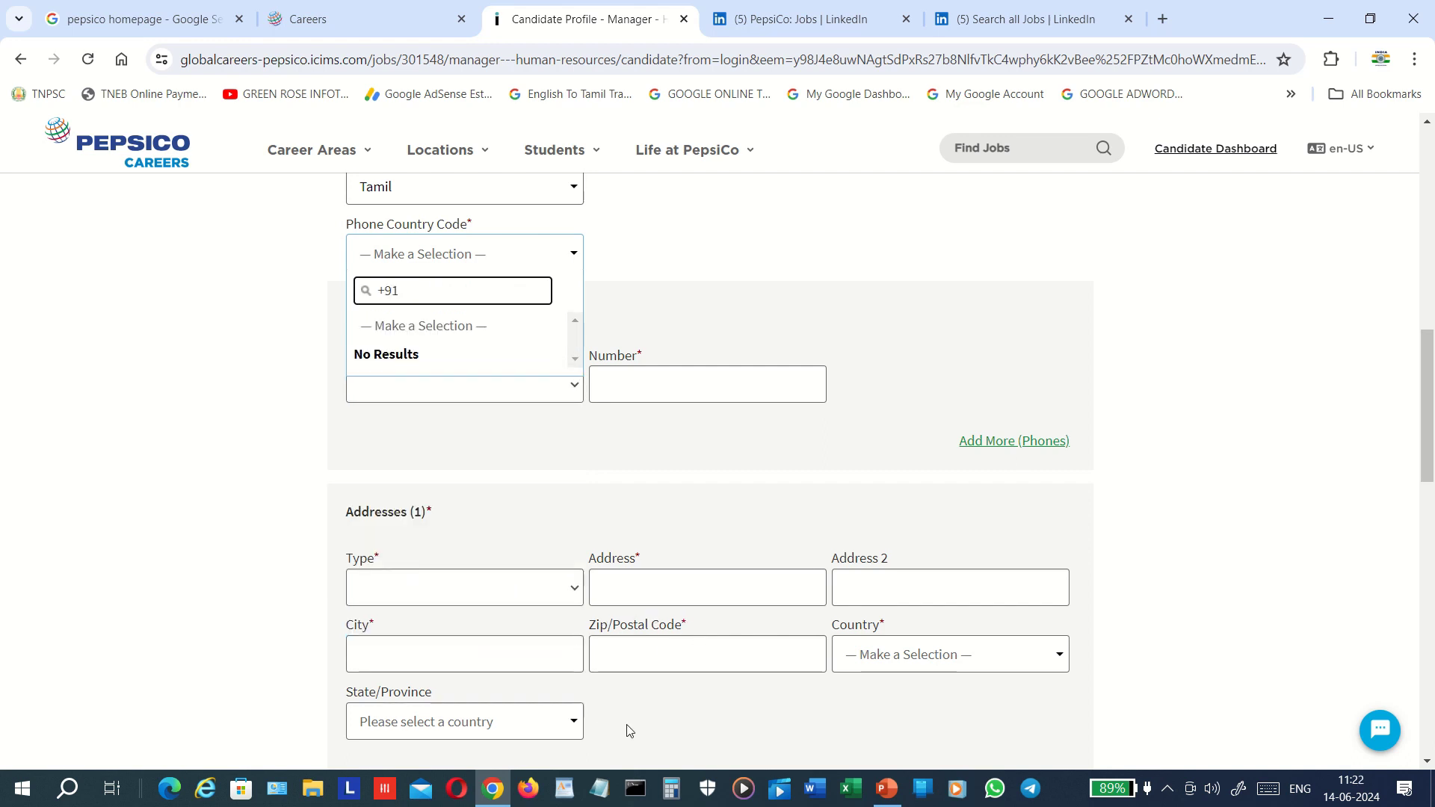
{"action": "left_click", "coordinate": [770, 740]}
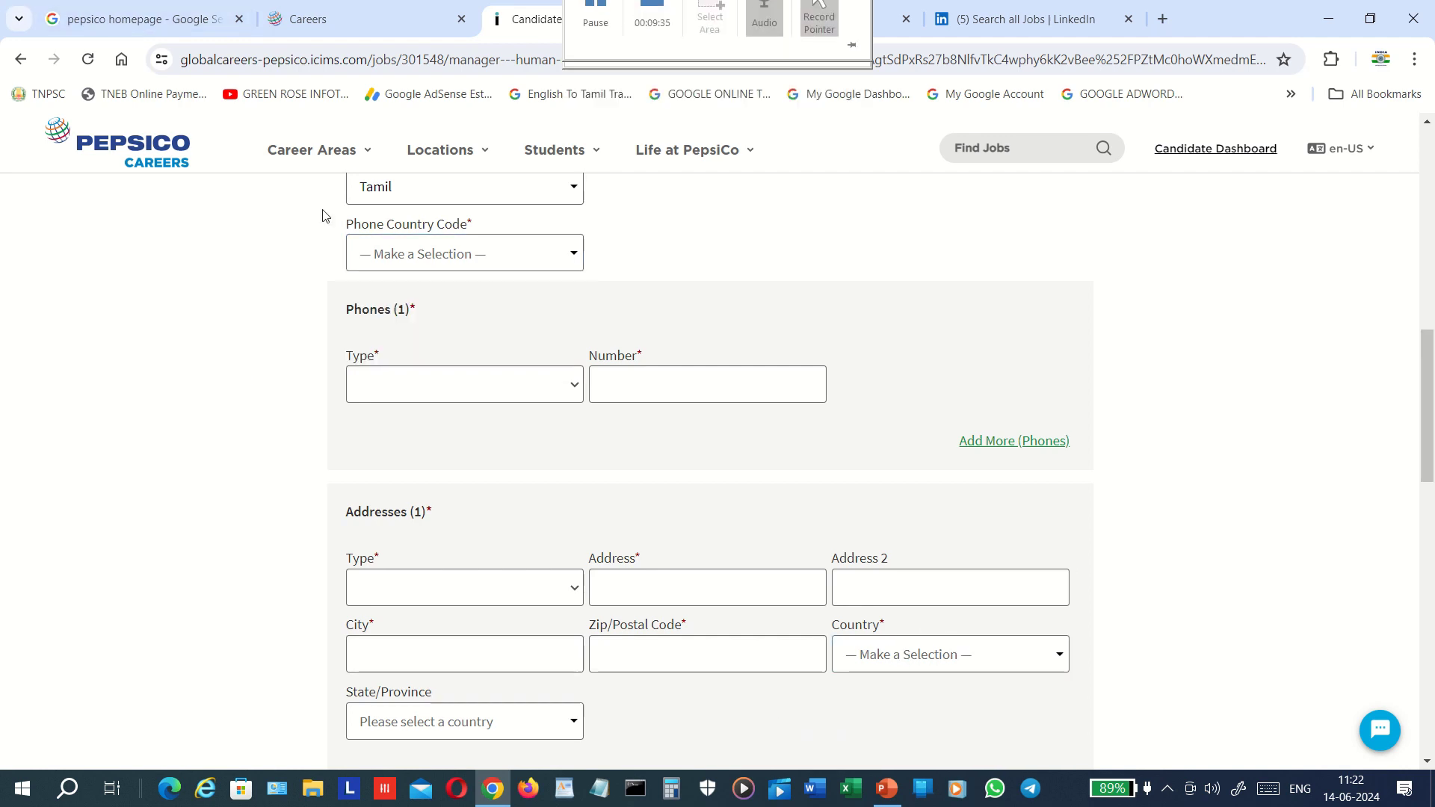
Search the phone country codes for 91 and choose India (91)
{"action": "left_click", "coordinate": [430, 268]}
{"action": "left_click", "coordinate": [440, 301]}
{"action": "double_click", "coordinate": [440, 301]}
{"action": "key", "text": "BackSpace"}
{"action": "key", "text": "BackSpace"}
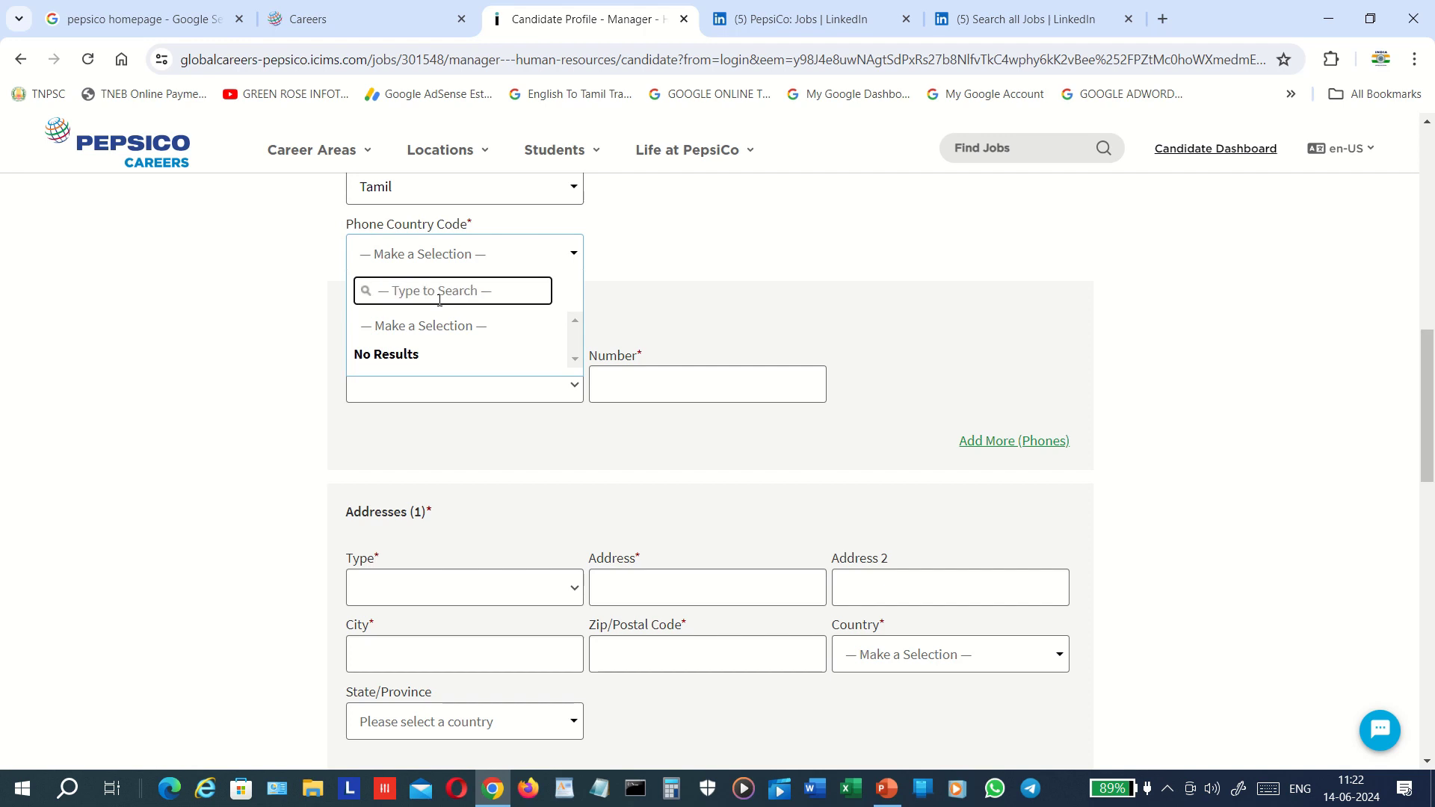
{"action": "type", "text": "91"}
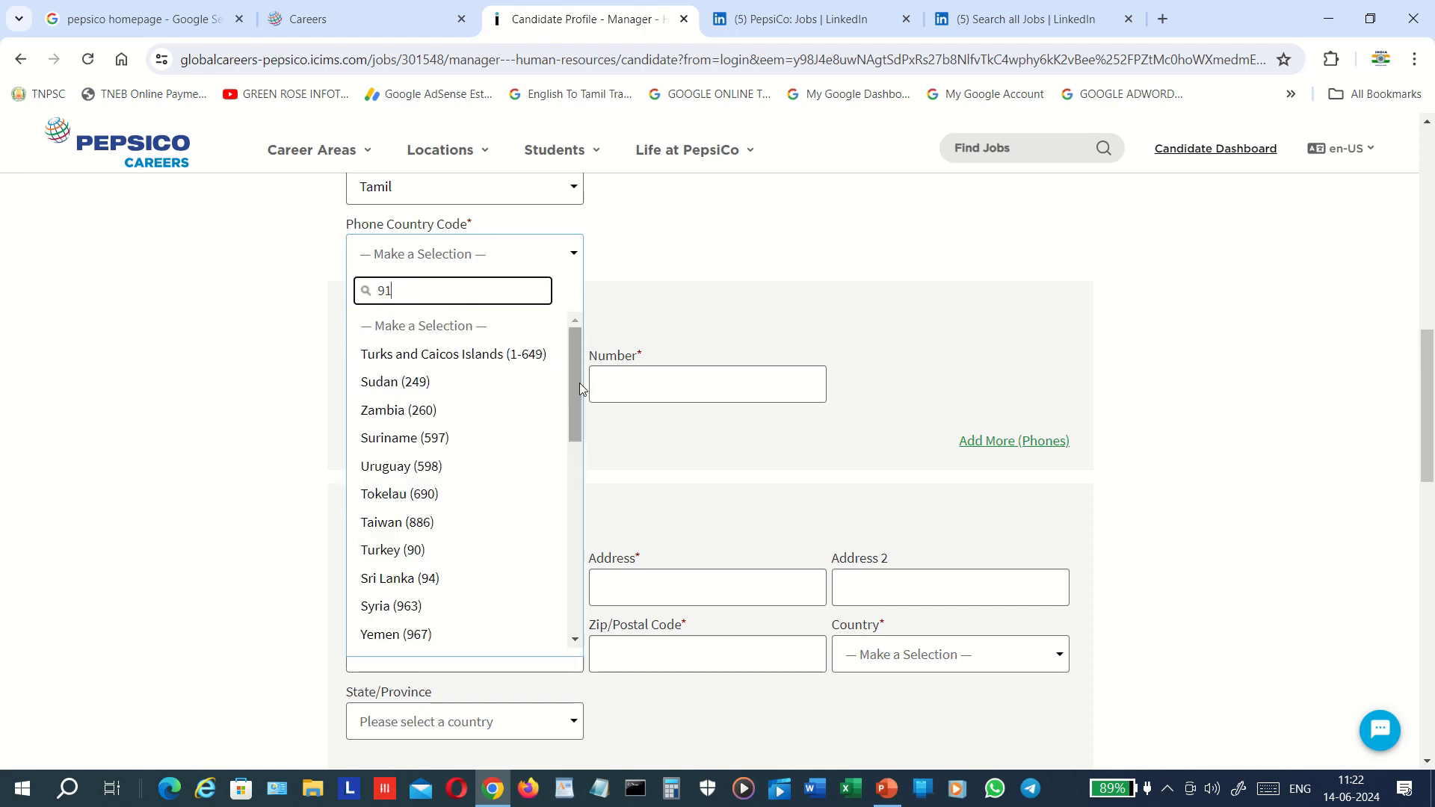
{"action": "left_click_drag", "start_coordinate": [578, 391], "coordinate": [674, 625]}
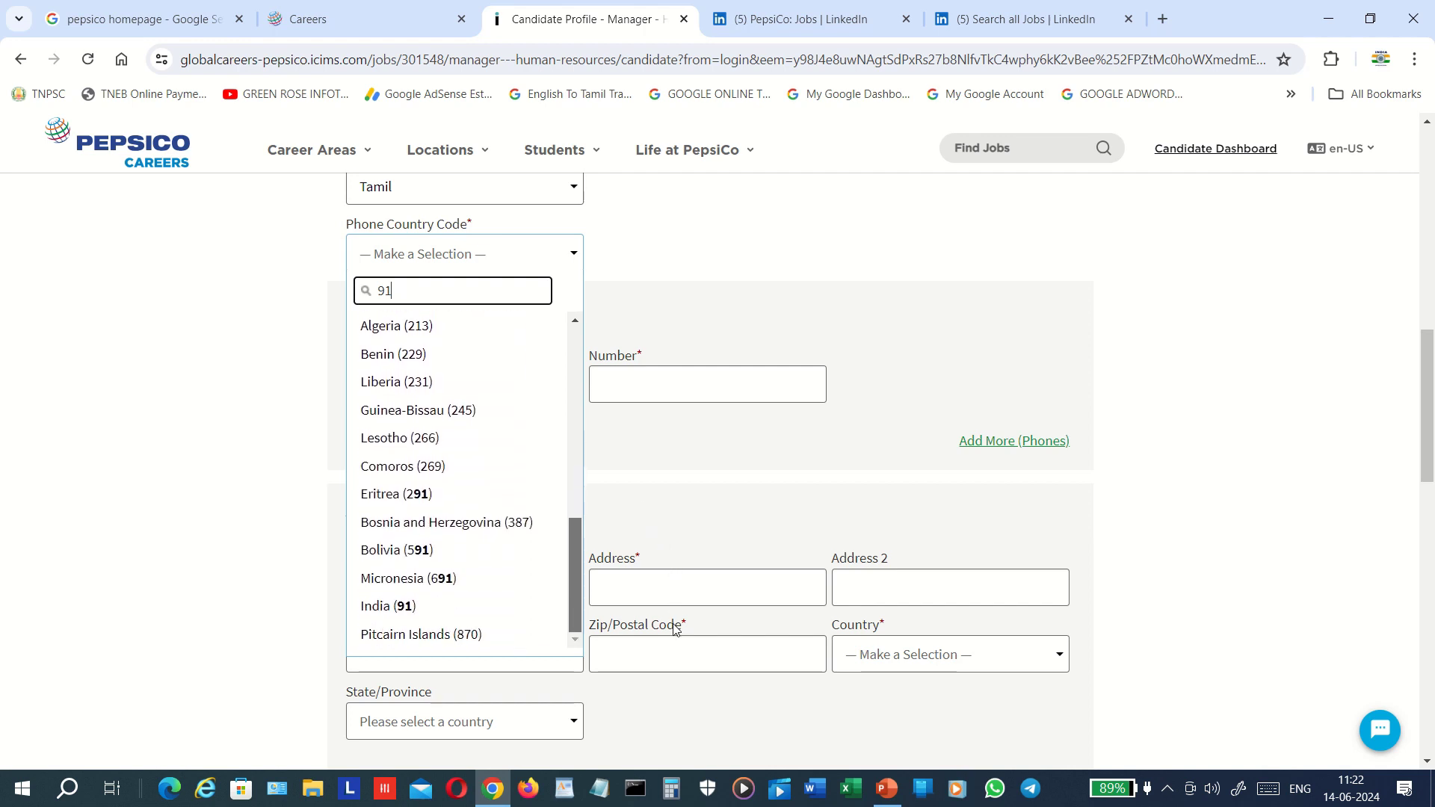
{"action": "left_click", "coordinate": [388, 617]}
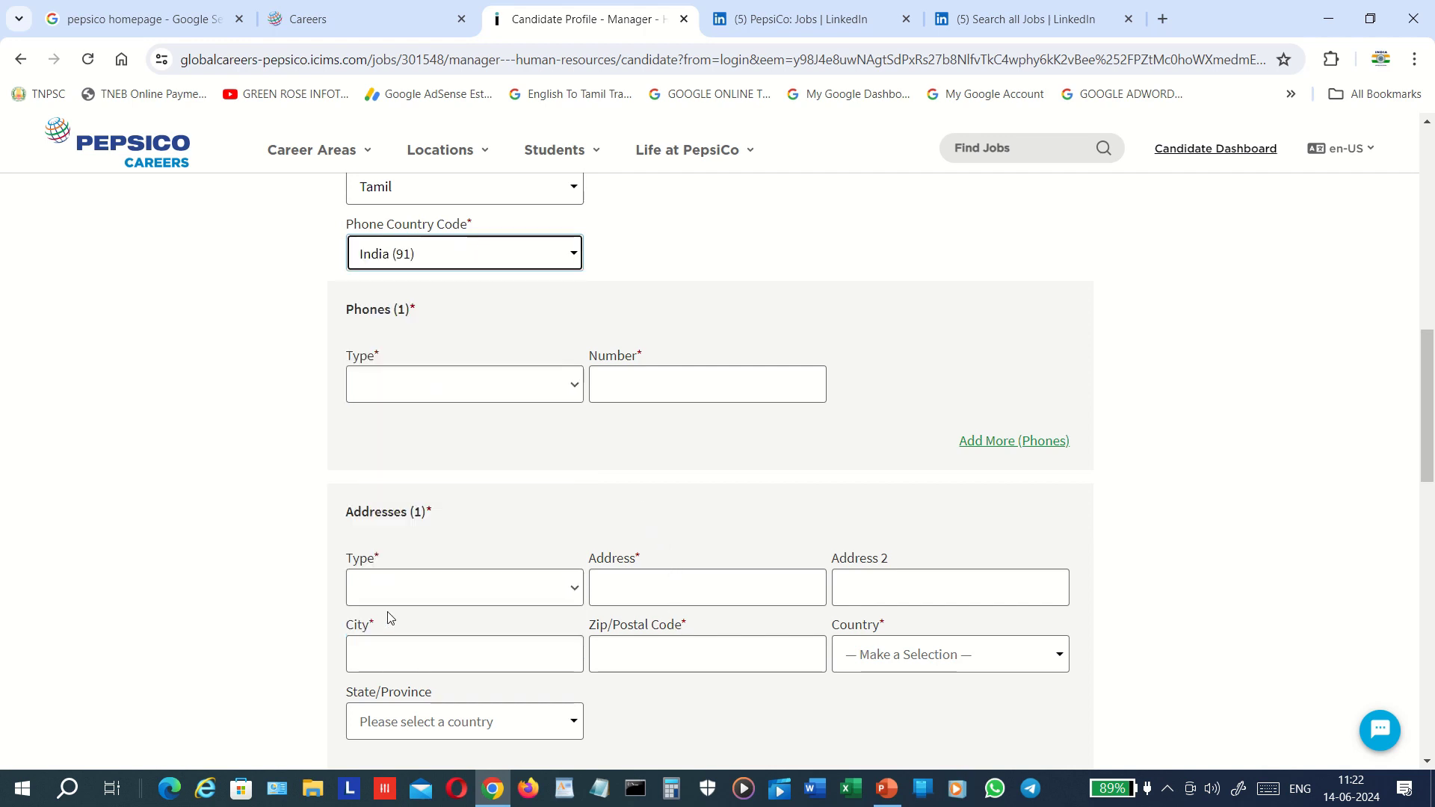
{"action": "left_click", "coordinate": [276, 447]}
Set the phone type in the candidate profile to Mobile
{"action": "scroll", "coordinate": [278, 446], "scroll_direction": "down", "scroll_amount": 1}
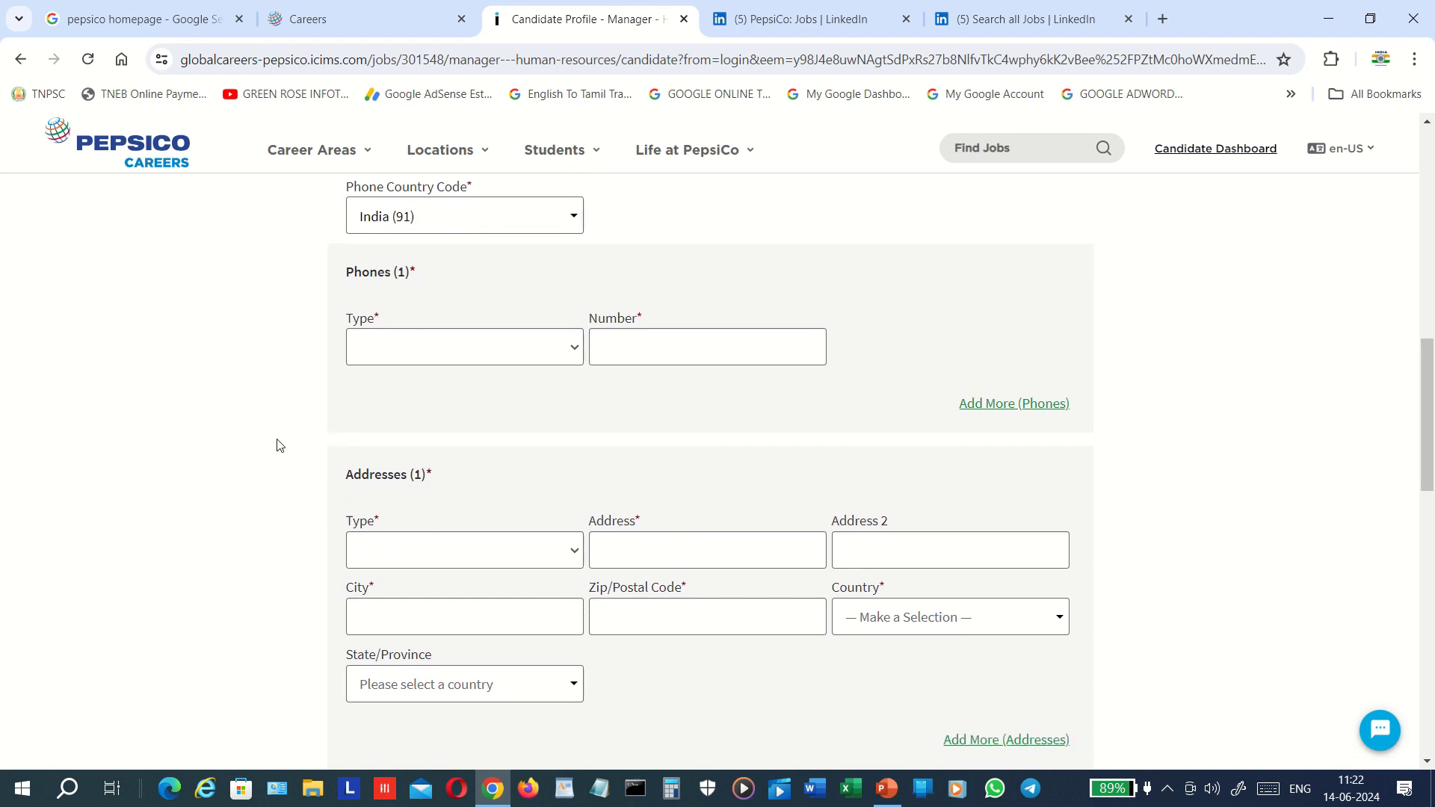
{"action": "scroll", "coordinate": [278, 445], "scroll_direction": "up", "scroll_amount": 1}
{"action": "scroll", "coordinate": [279, 445], "scroll_direction": "down", "scroll_amount": 1}
{"action": "scroll", "coordinate": [278, 446], "scroll_direction": "down", "scroll_amount": 2}
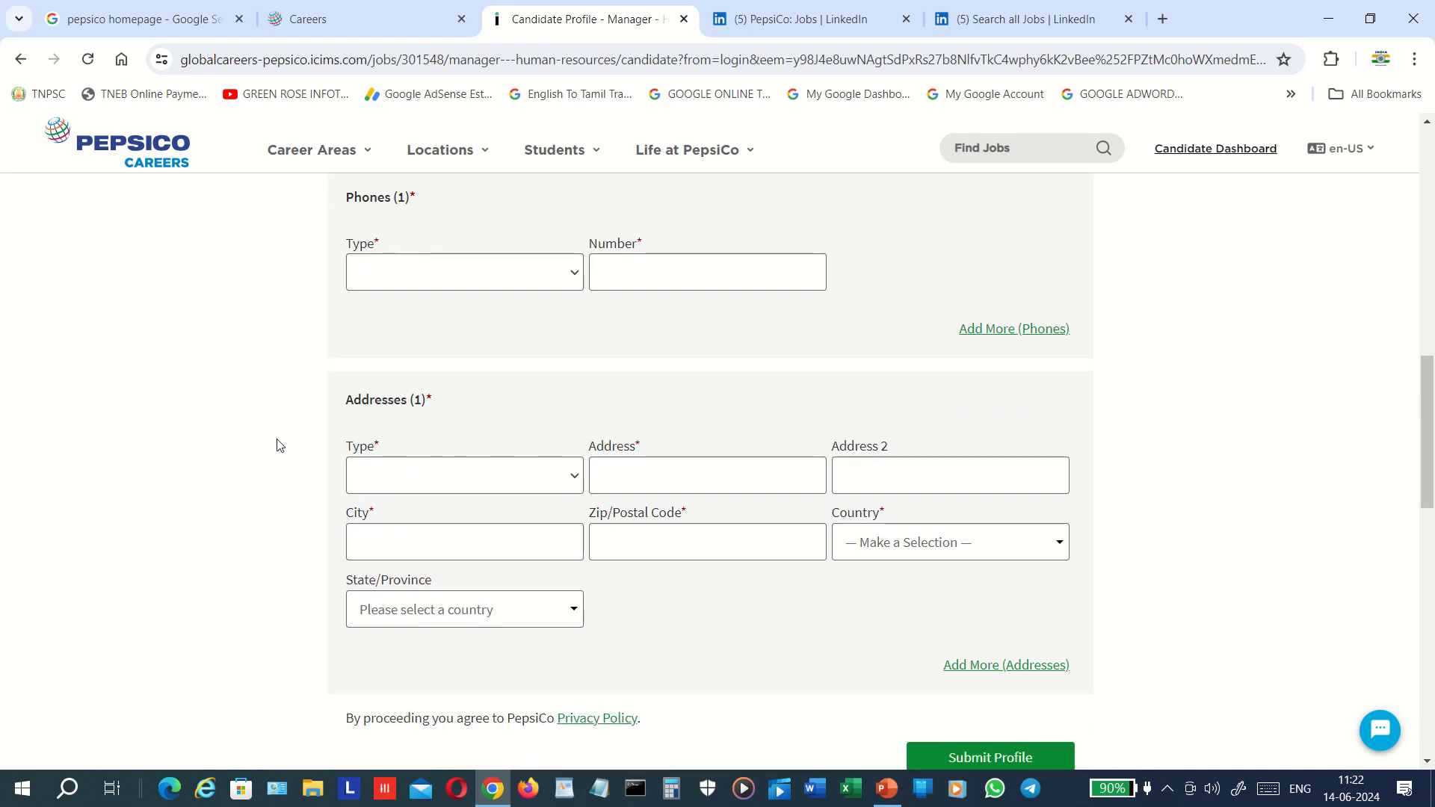
{"action": "left_click", "coordinate": [496, 282]}
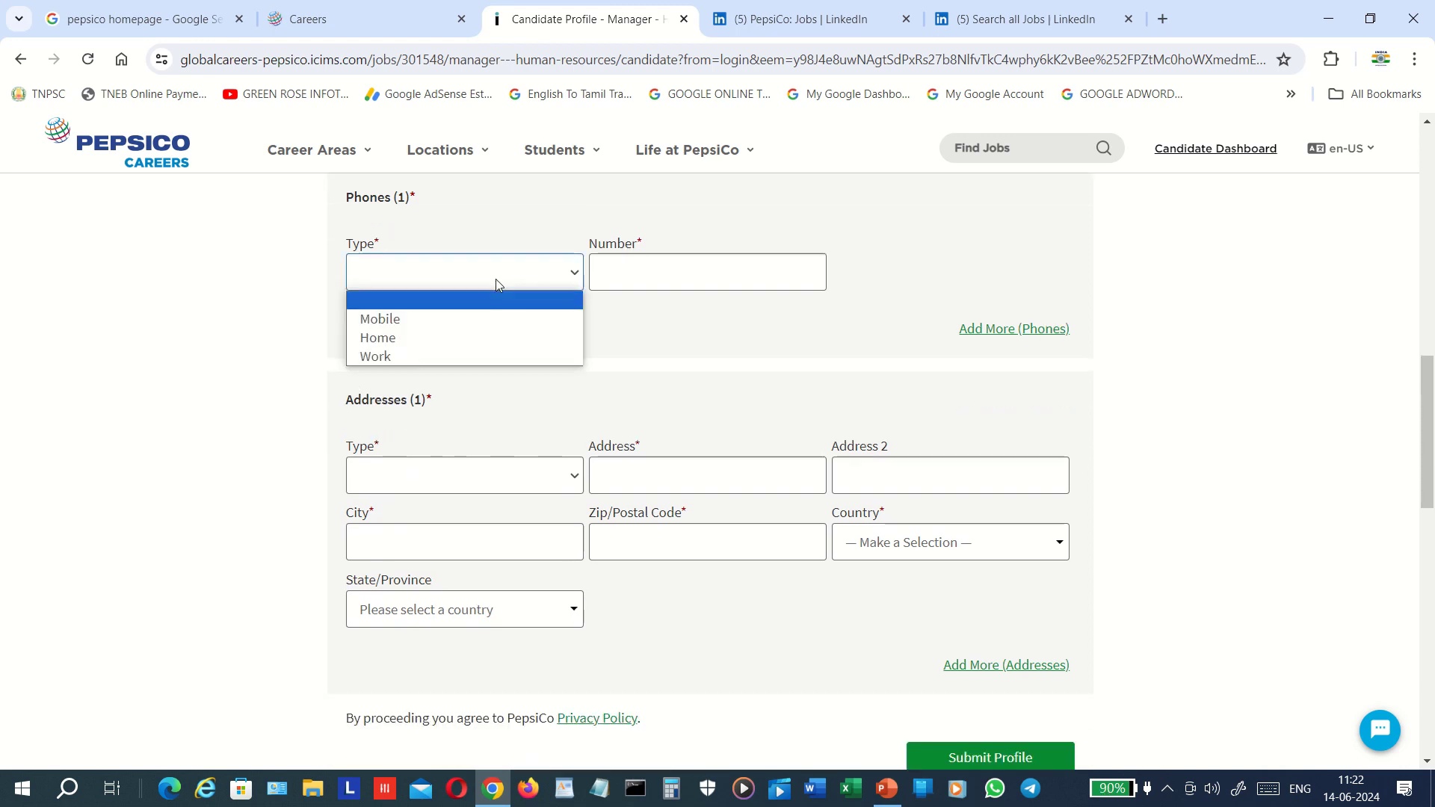
{"action": "left_click", "coordinate": [496, 318]}
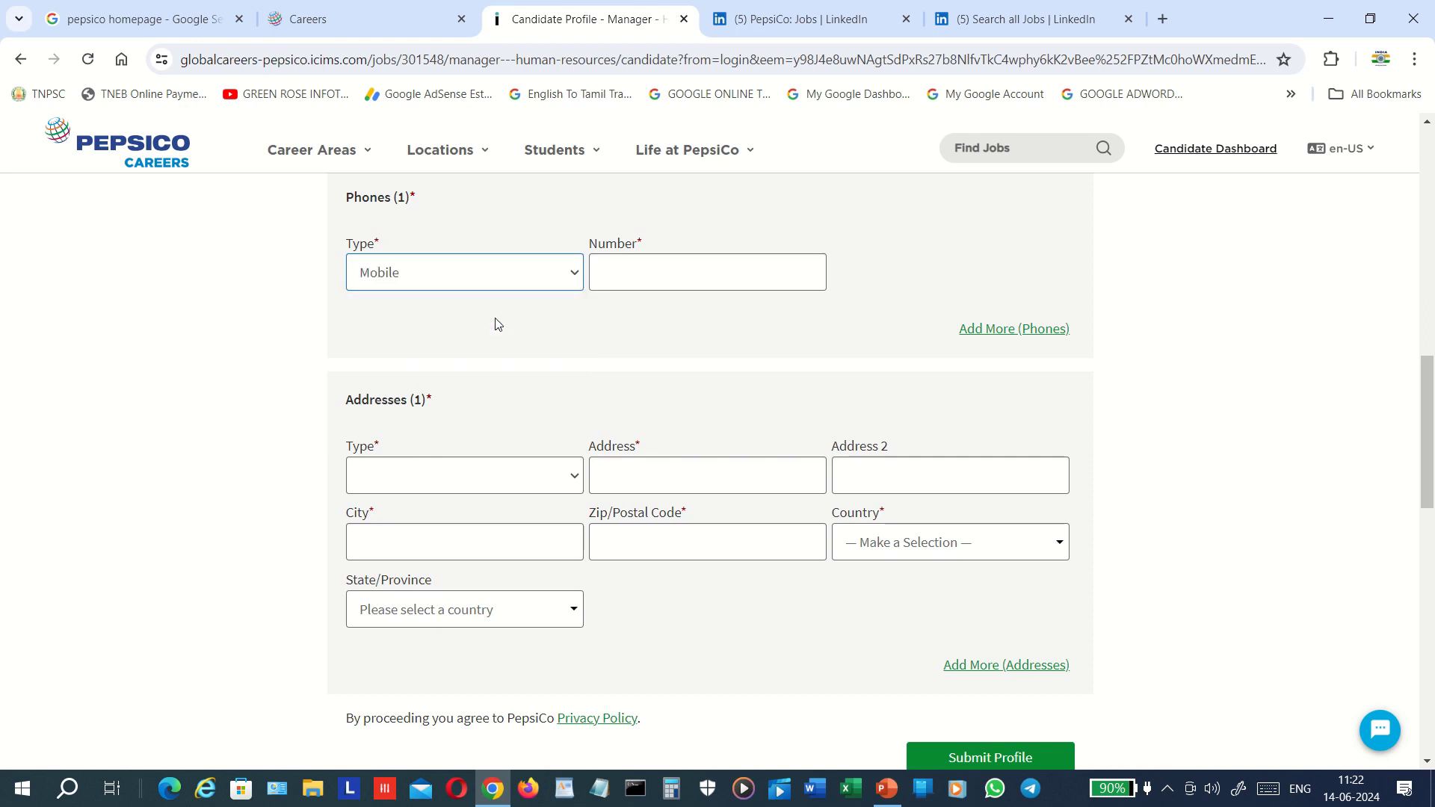
Review the whole candidate profile form, including the address, submission, resume and login sections, the job title and the page address
{"action": "scroll", "coordinate": [299, 487], "scroll_direction": "down", "scroll_amount": 3}
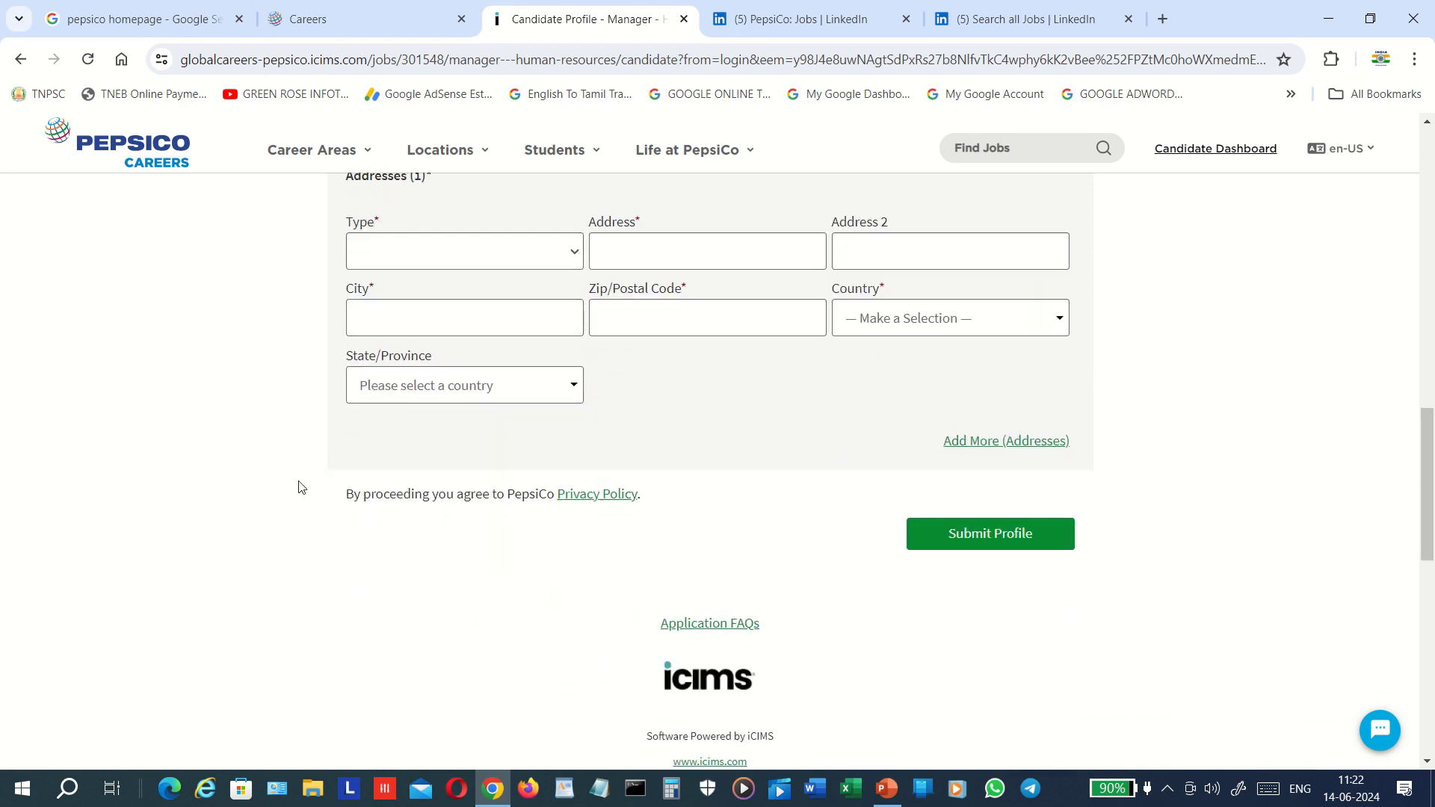
{"action": "scroll", "coordinate": [299, 488], "scroll_direction": "down", "scroll_amount": 4}
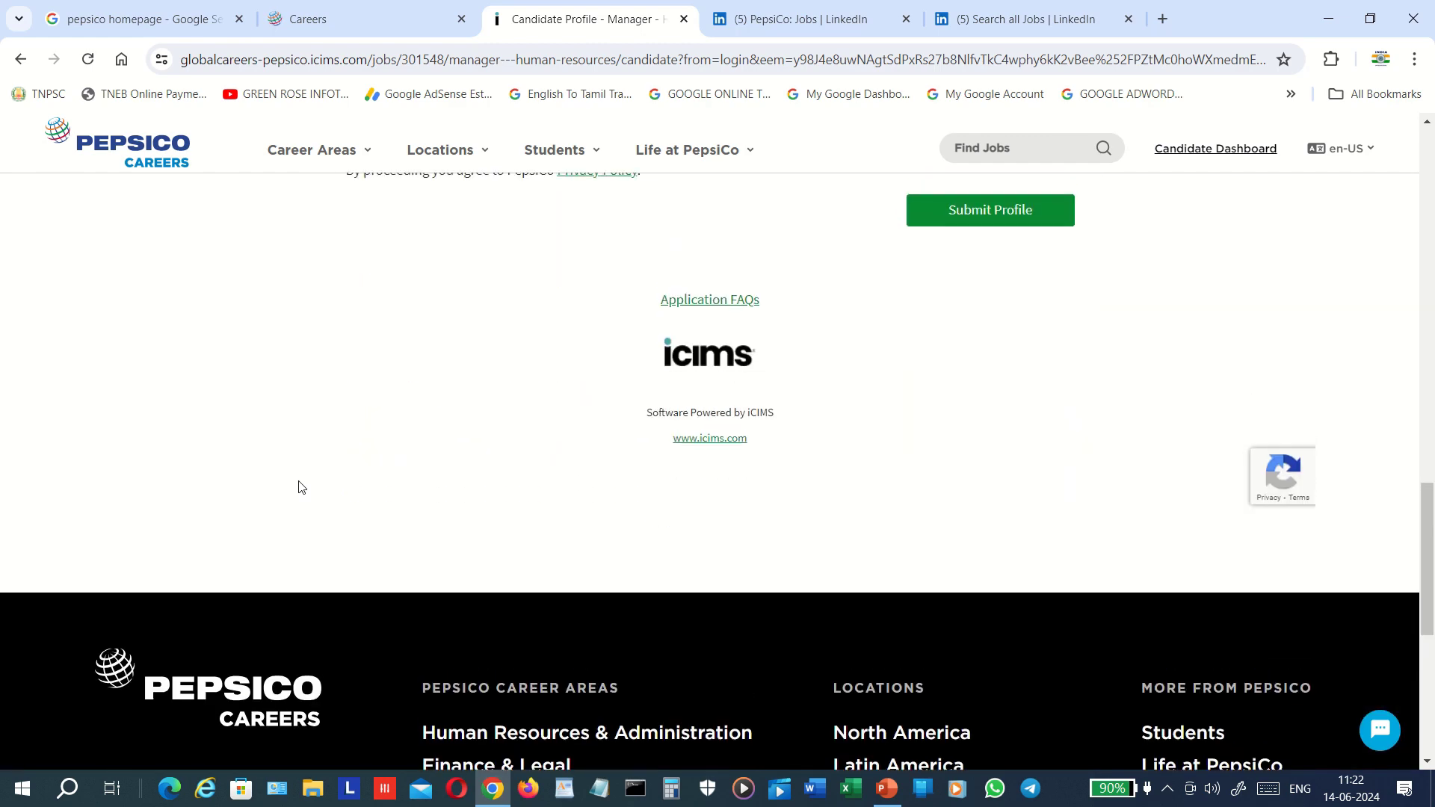
{"action": "scroll", "coordinate": [300, 487], "scroll_direction": "up", "scroll_amount": 20}
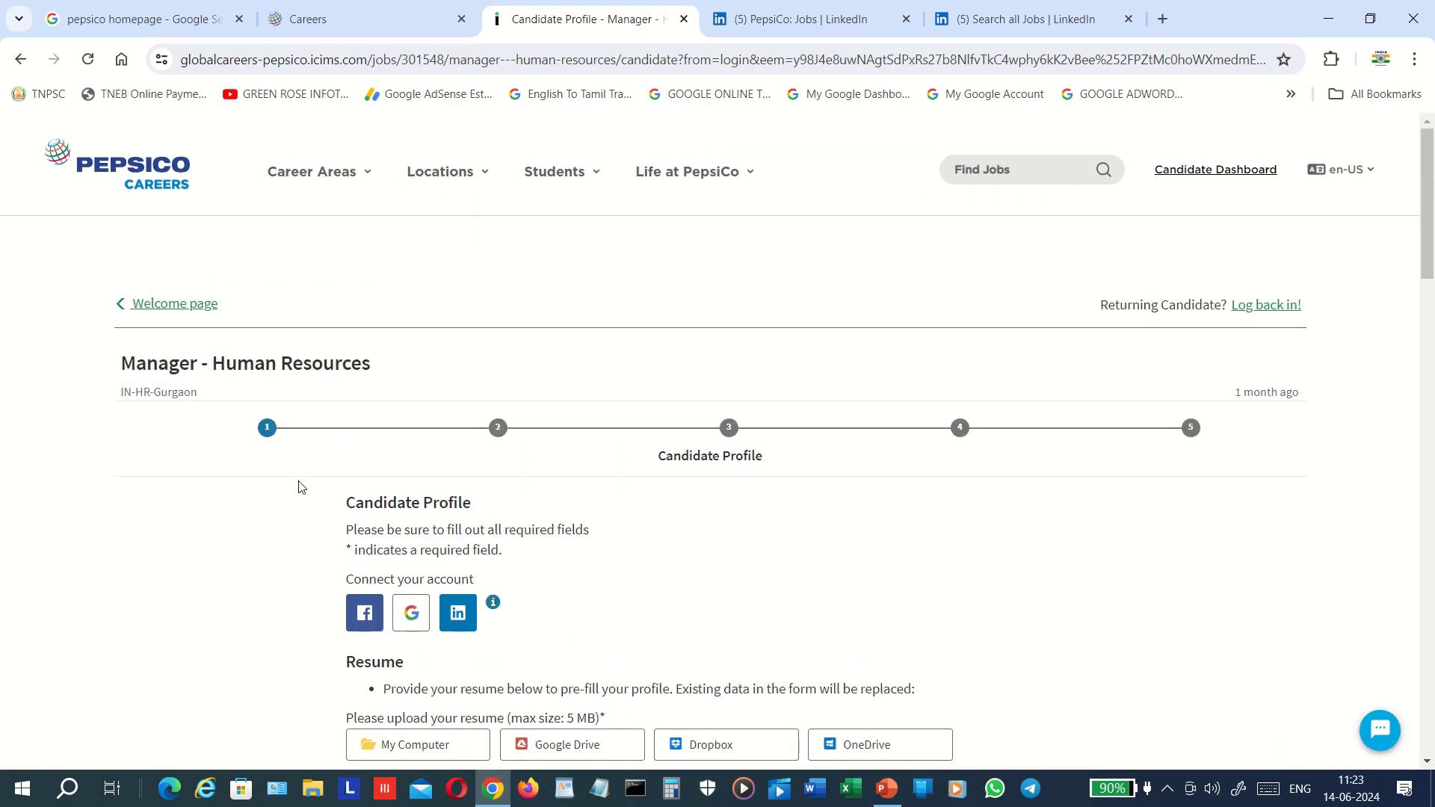
{"action": "scroll", "coordinate": [308, 615], "scroll_direction": "down", "scroll_amount": 2}
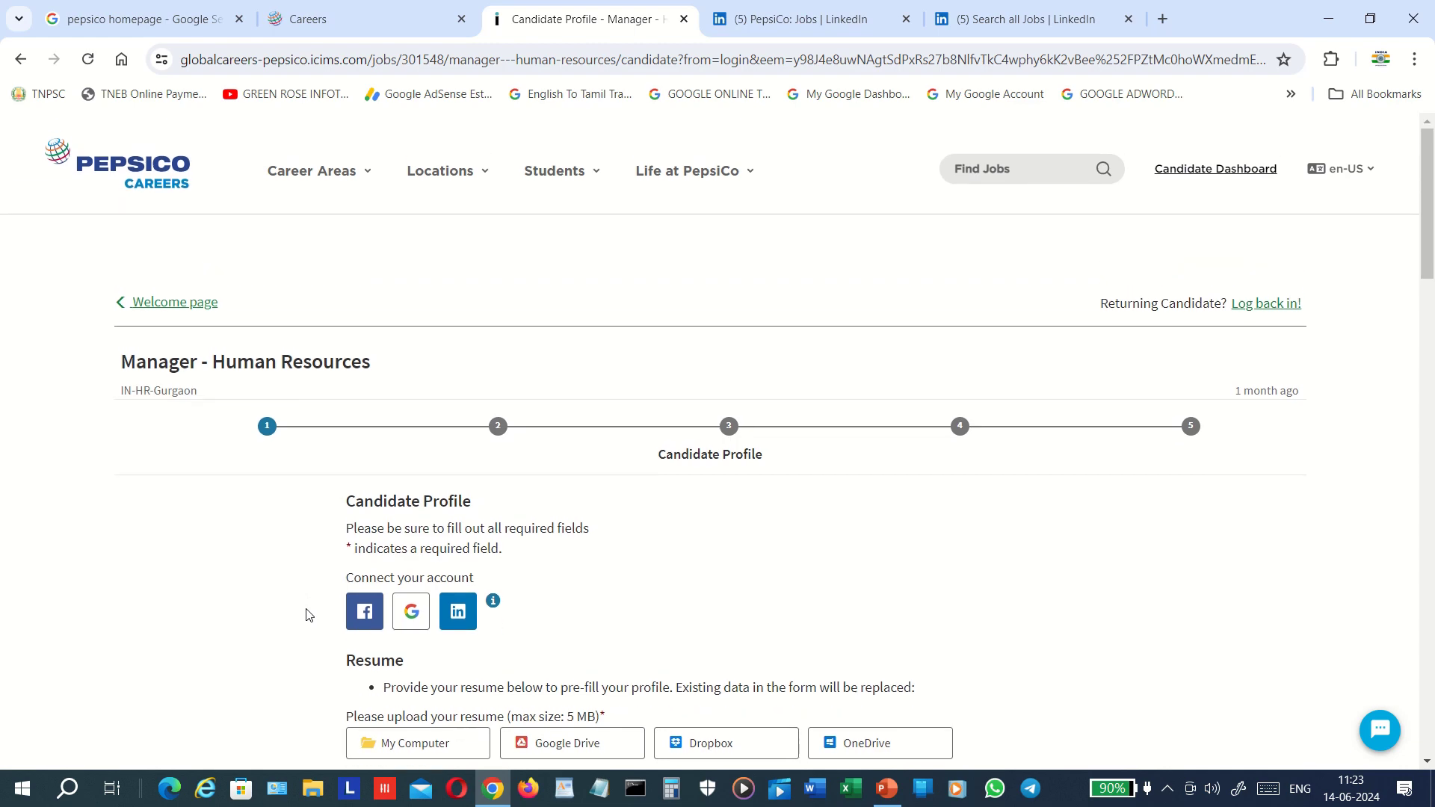
{"action": "scroll", "coordinate": [308, 614], "scroll_direction": "down", "scroll_amount": 3}
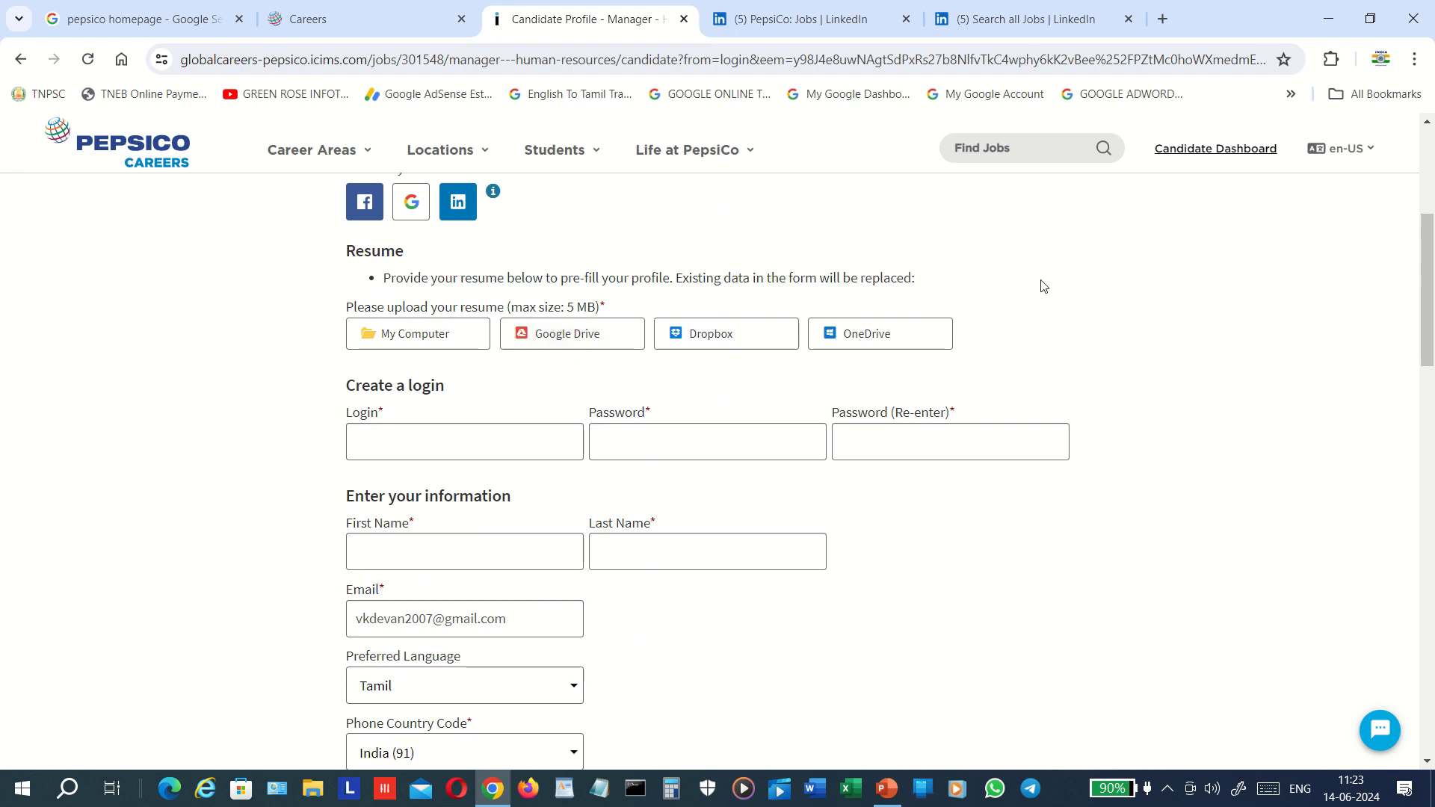
{"action": "left_click", "coordinate": [1430, 177]}
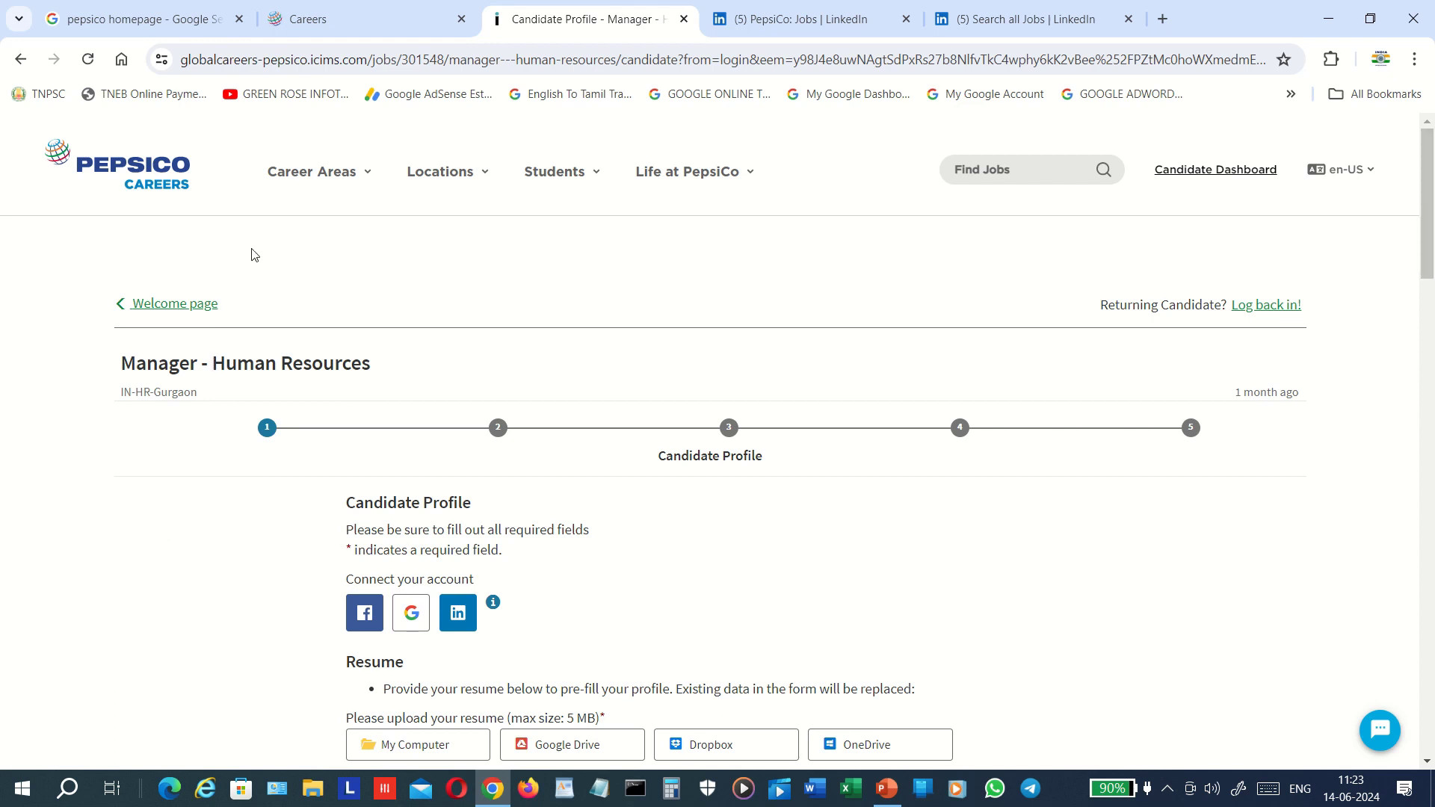
{"action": "left_click_drag", "start_coordinate": [125, 365], "coordinate": [392, 368]}
{"action": "left_click", "coordinate": [393, 368]}
{"action": "left_click", "coordinate": [758, 59]}
{"action": "double_click", "coordinate": [814, 60]}
{"action": "triple_click", "coordinate": [779, 60]}
View PepsiCo's jobs page on LinkedIn and the company header, and close that page
{"action": "left_click", "coordinate": [778, 23]}
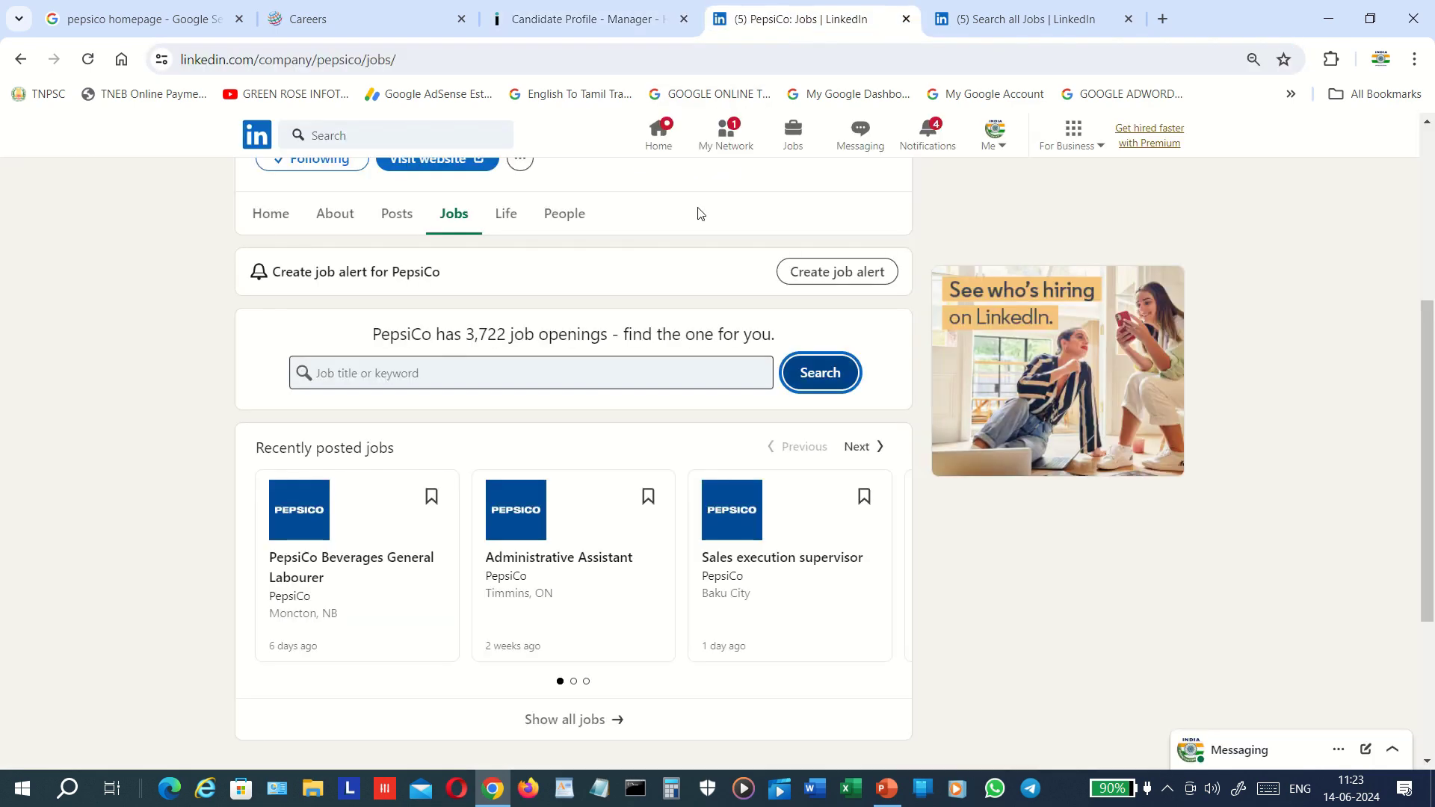
{"action": "left_click", "coordinate": [559, 367]}
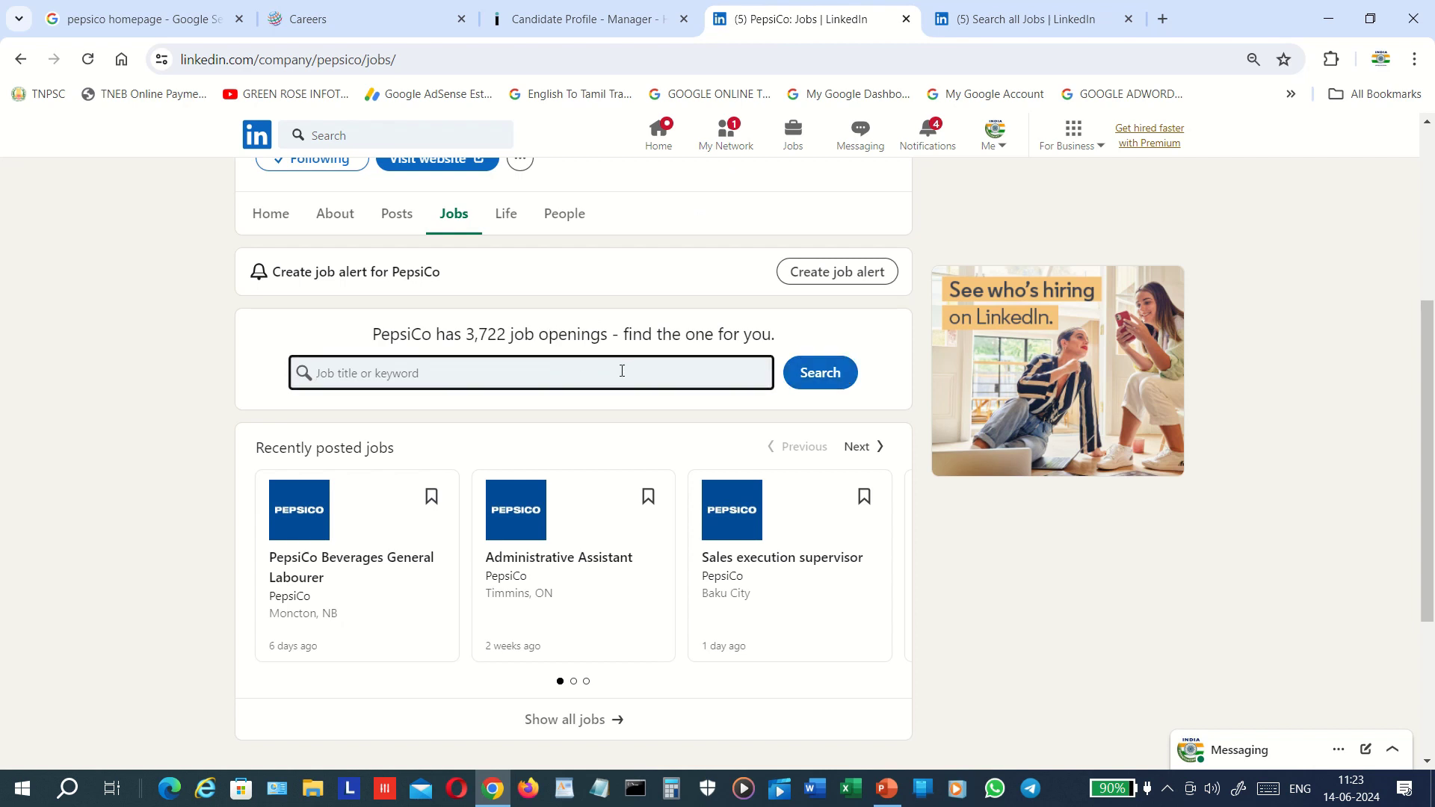
{"action": "left_click", "coordinate": [1429, 166]}
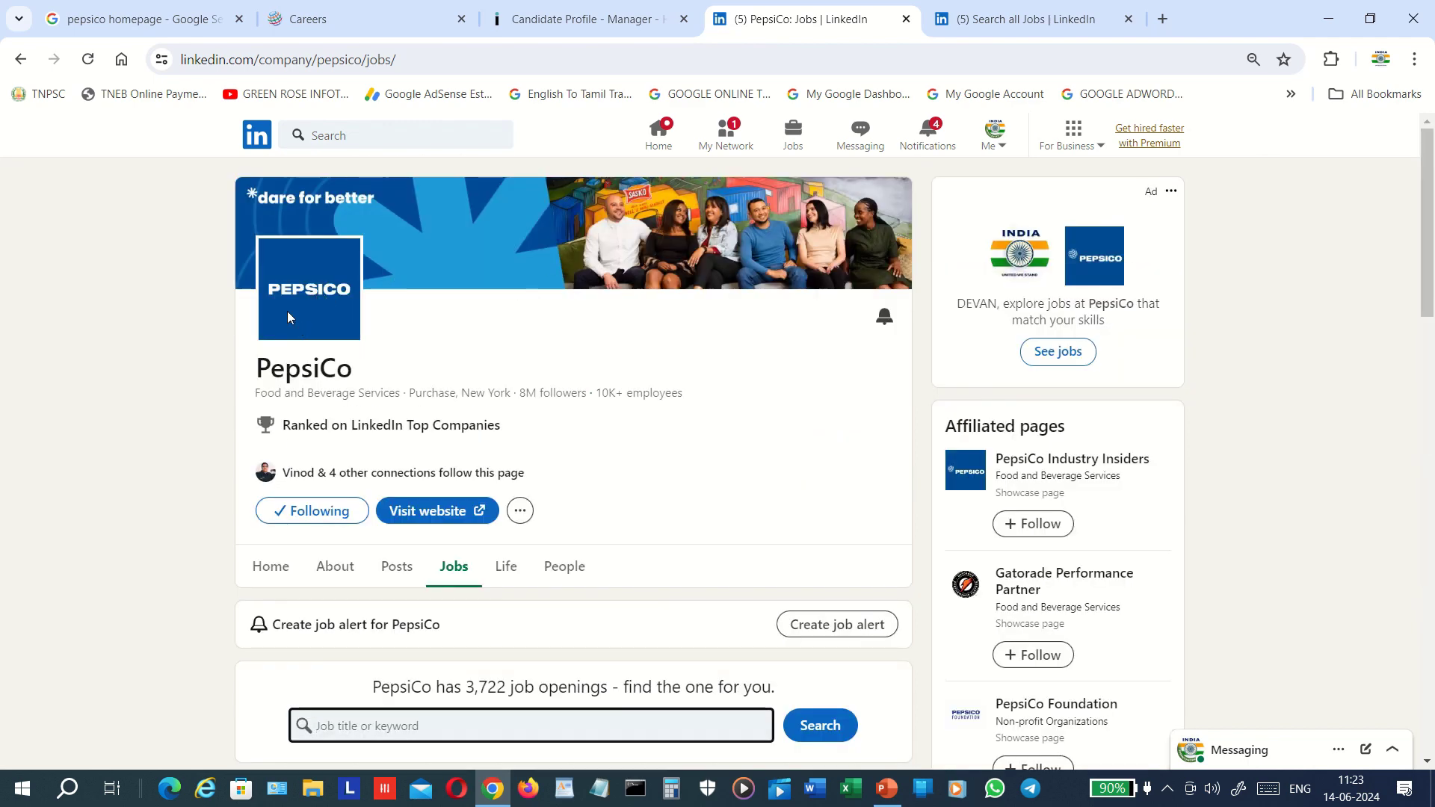
{"action": "left_click", "coordinate": [206, 498]}
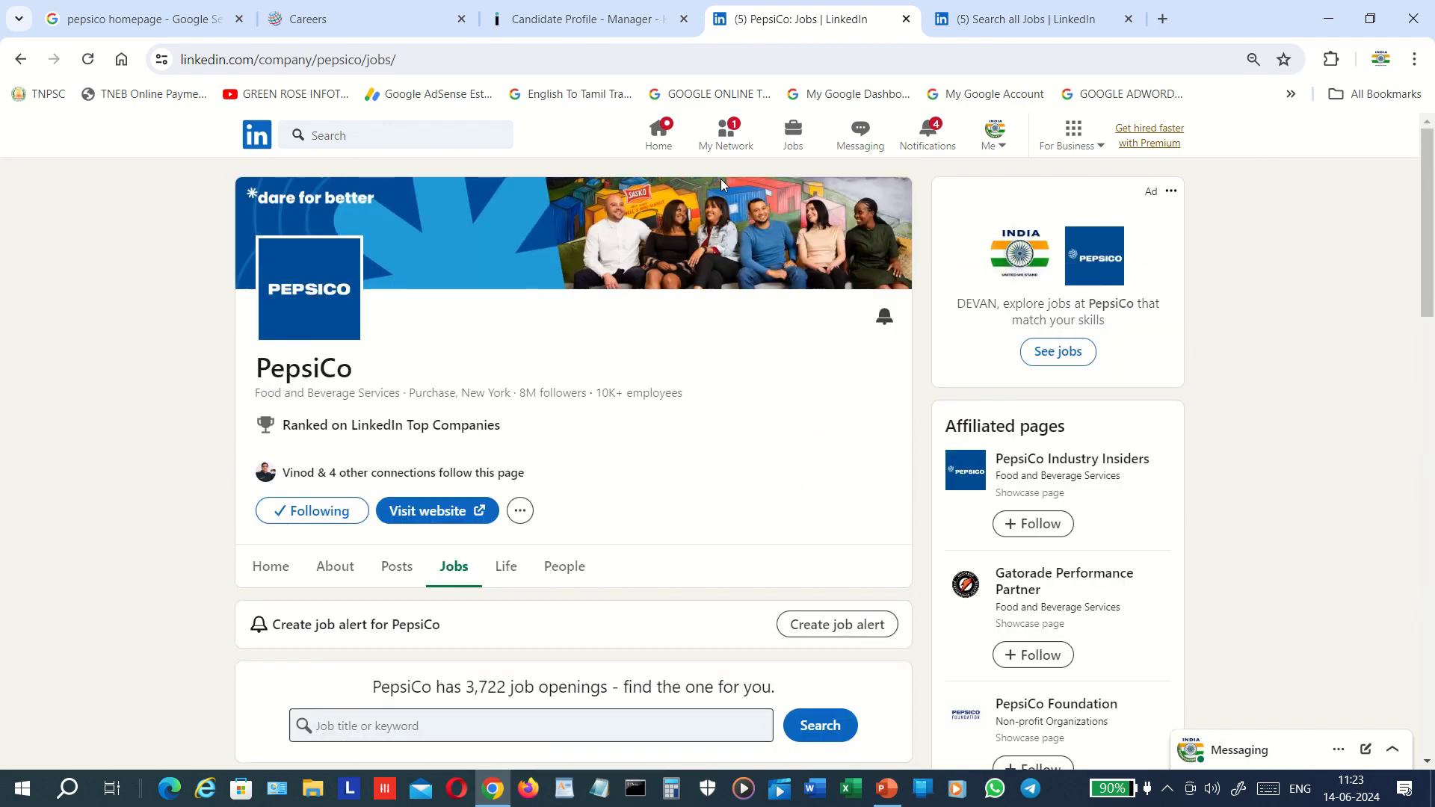
{"action": "left_click", "coordinate": [906, 20]}
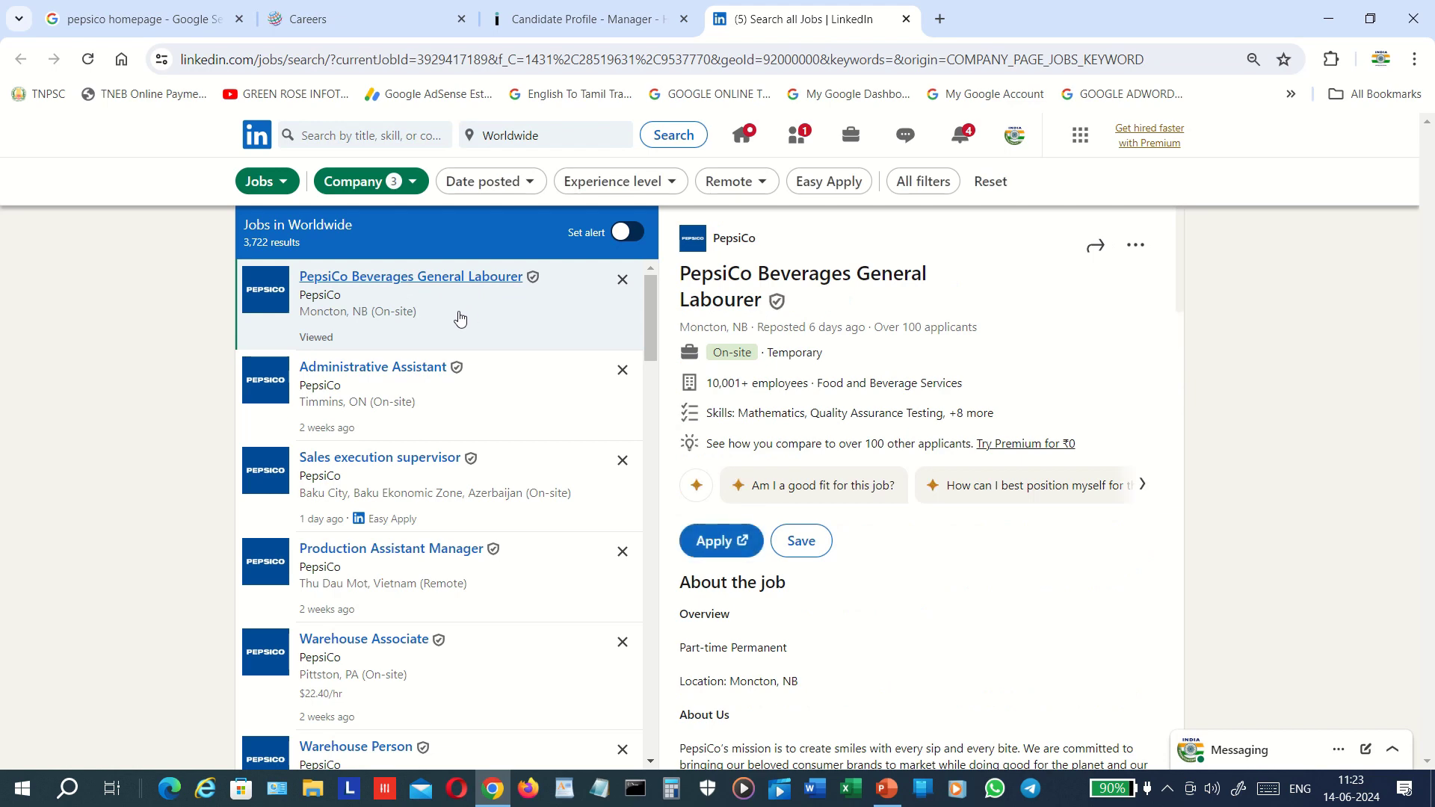
Open the Administrative Assistant job in Timmins on LinkedIn and look through the list of PepsiCo openings
{"action": "left_click", "coordinate": [412, 376]}
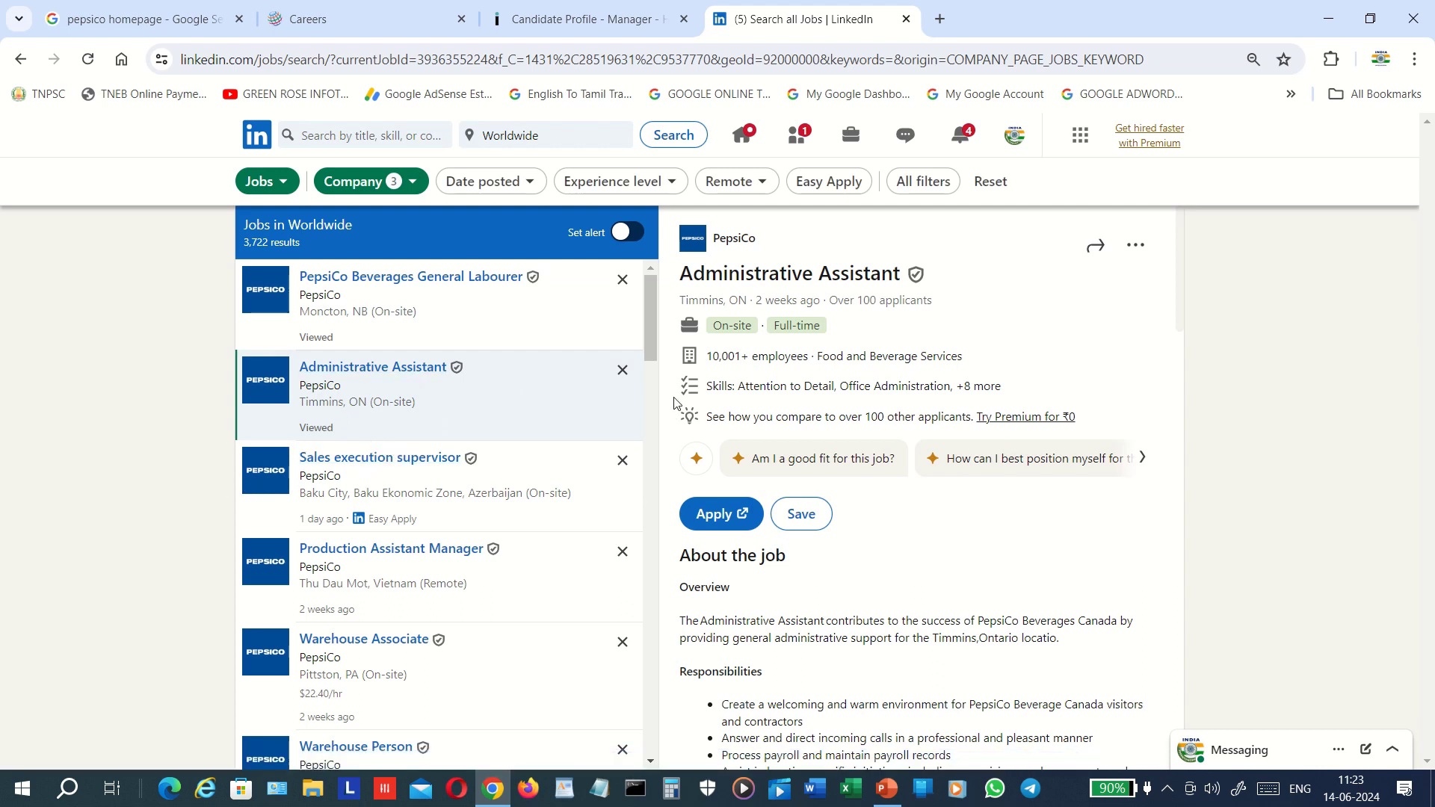
{"action": "left_click_drag", "start_coordinate": [648, 357], "coordinate": [660, 606]}
{"action": "left_click", "coordinate": [654, 446]}
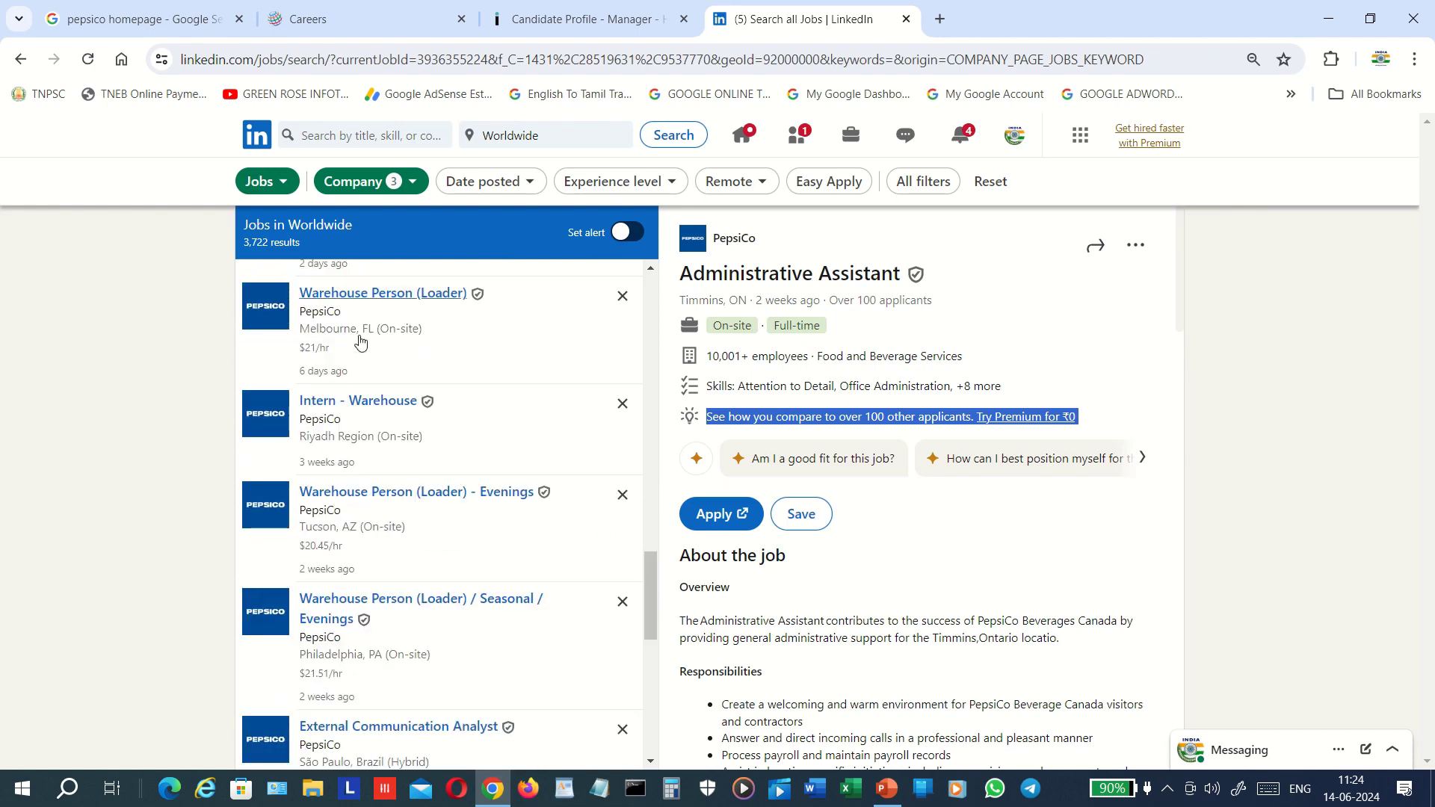
{"action": "left_click", "coordinate": [193, 446]}
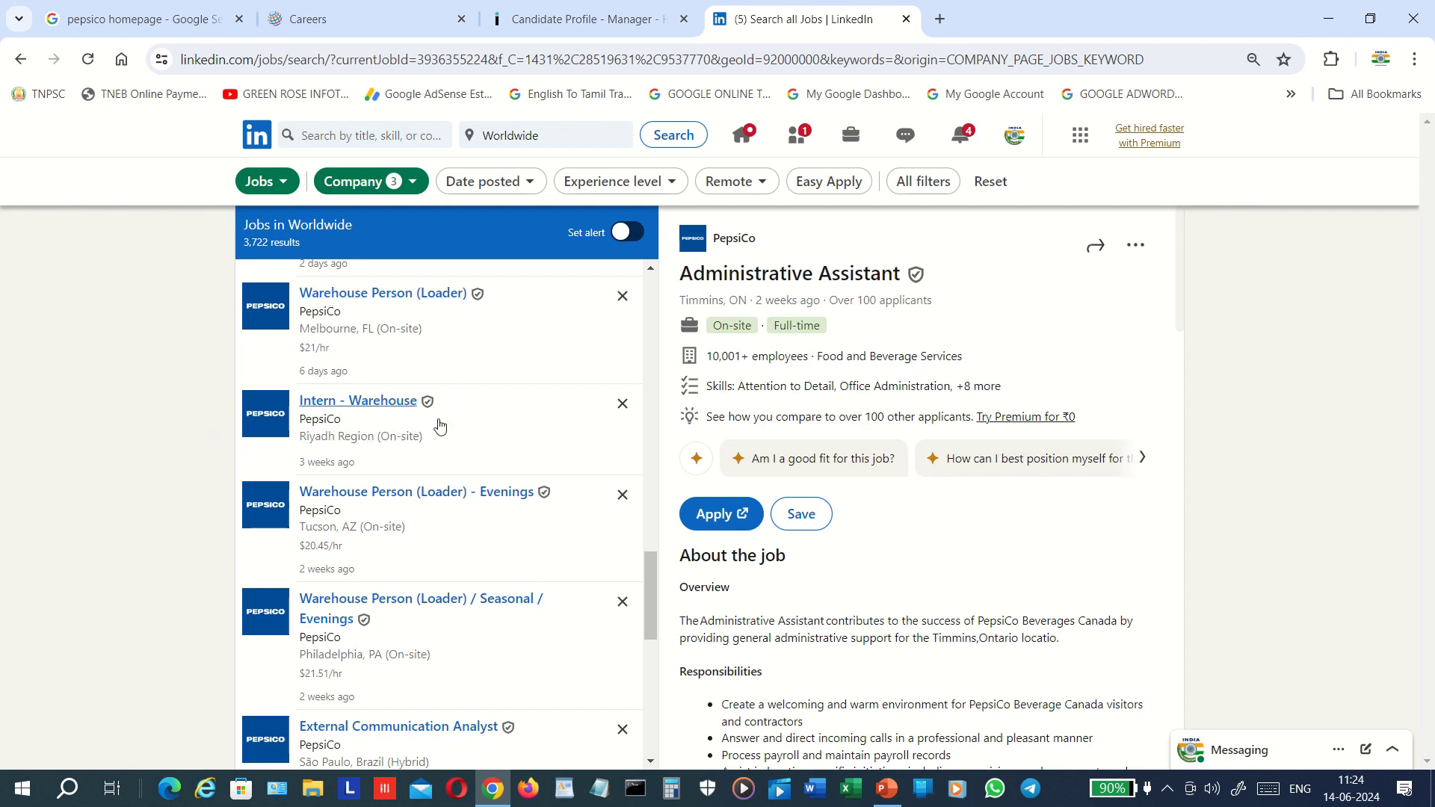
{"action": "left_click_drag", "start_coordinate": [647, 581], "coordinate": [654, 311]}
{"action": "left_click", "coordinate": [382, 30]}
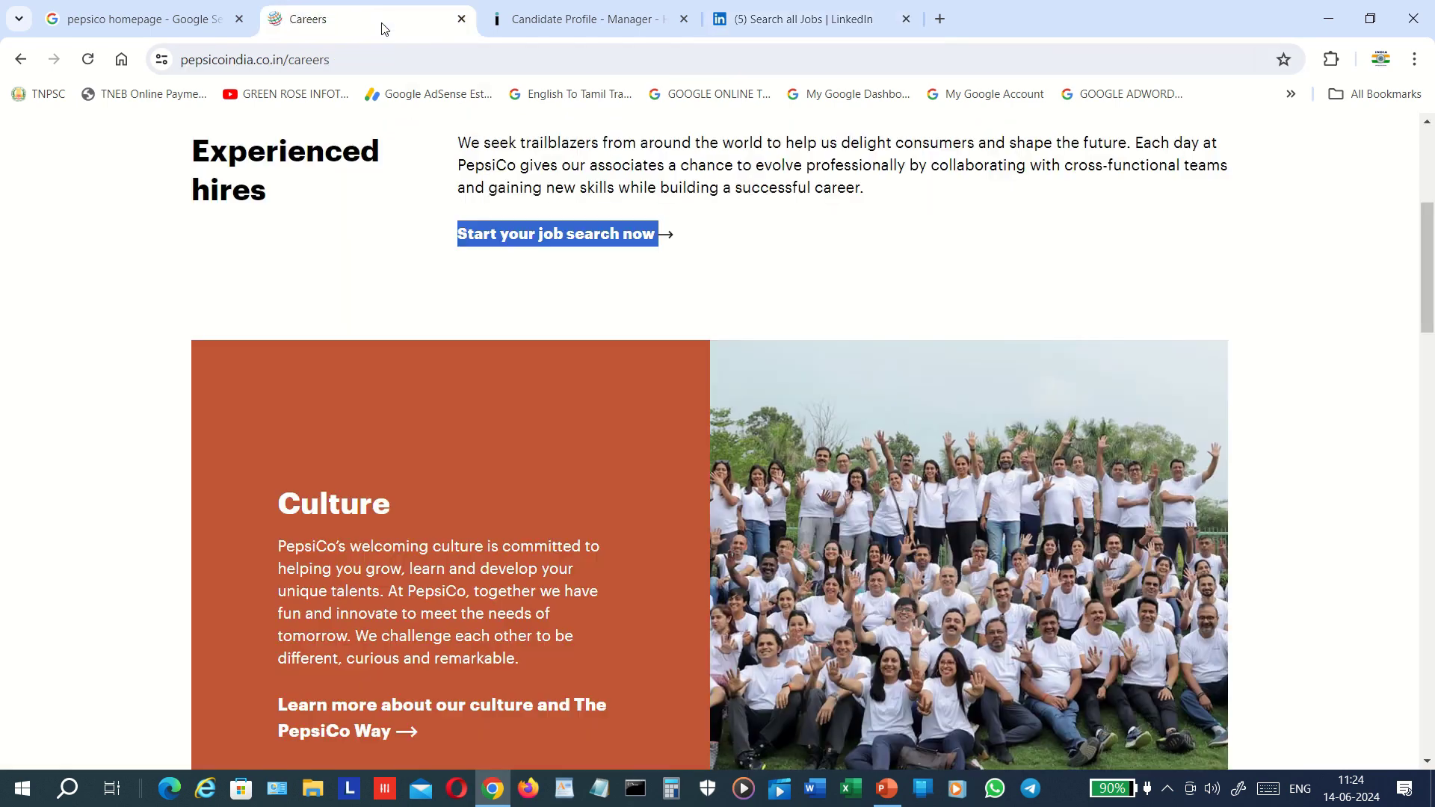
{"action": "left_click", "coordinate": [515, 23]}
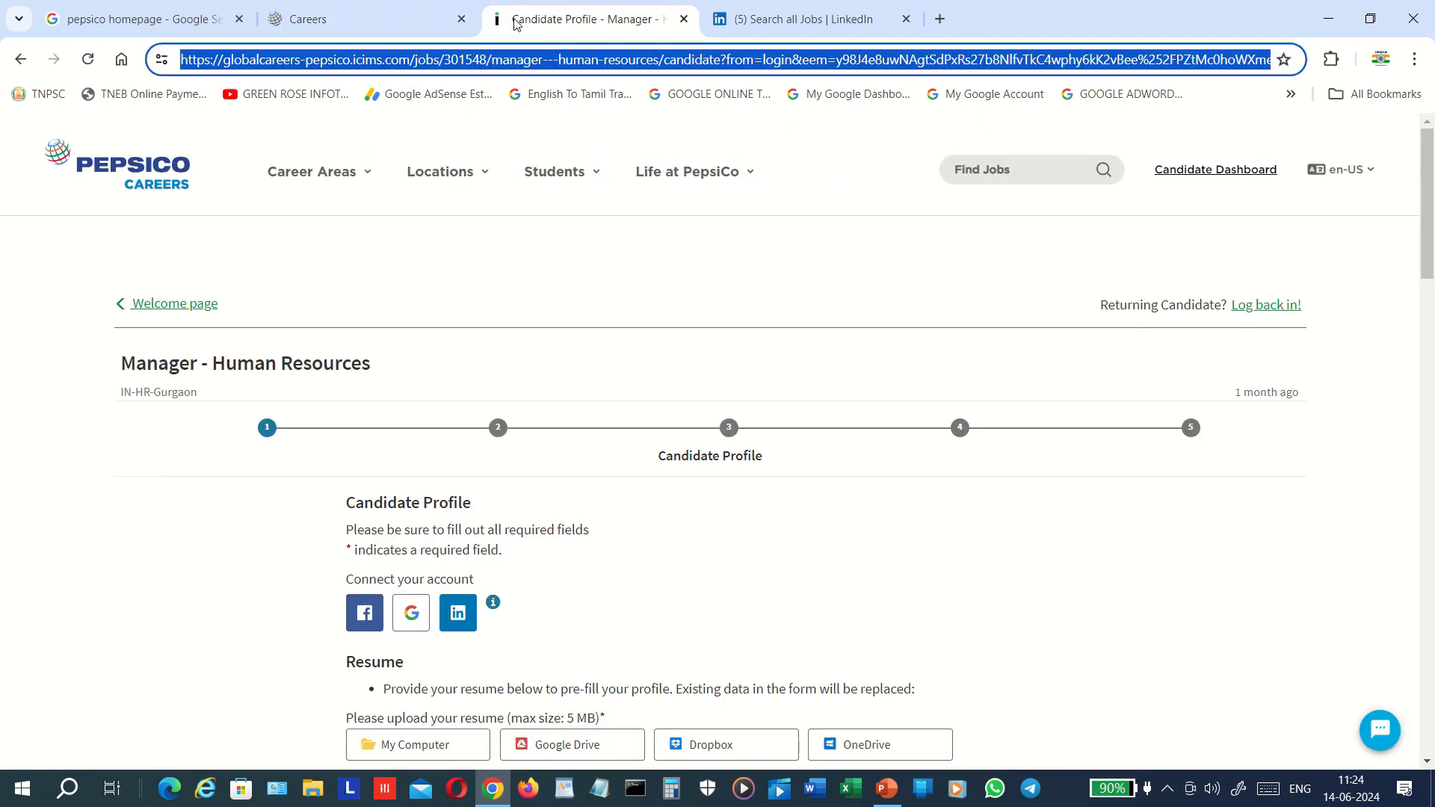
{"action": "right_click", "coordinate": [19, 63]}
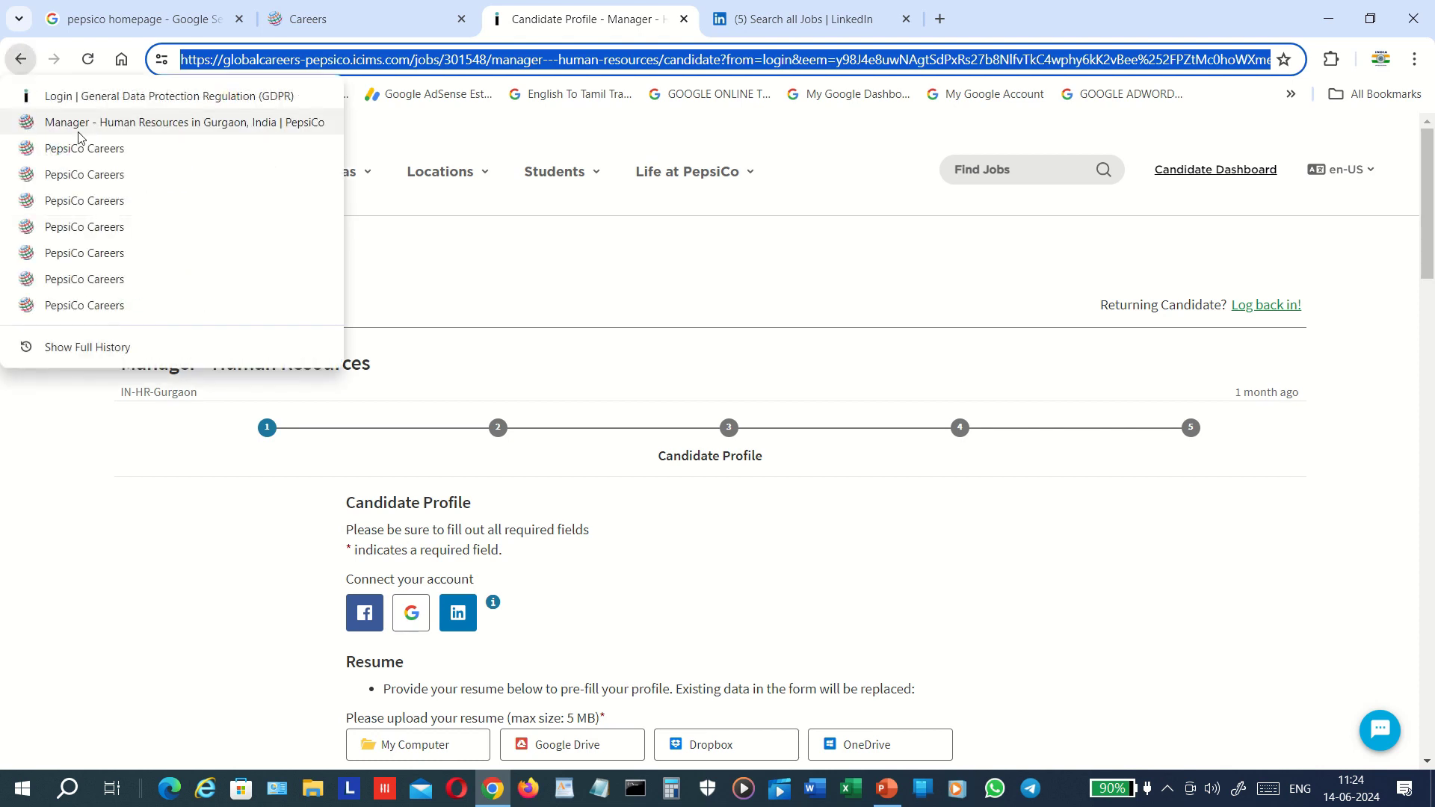
{"action": "left_click", "coordinate": [138, 148]}
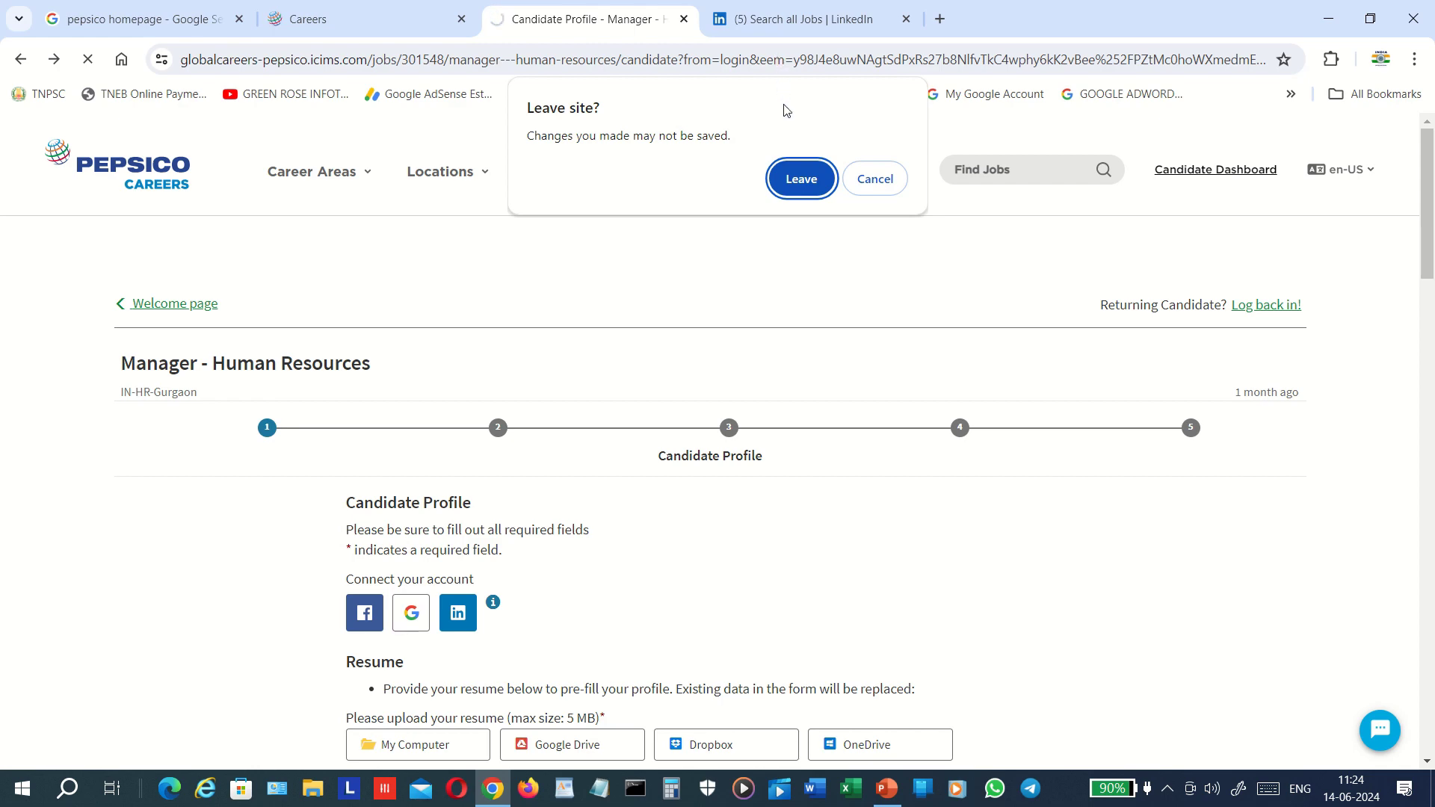
{"action": "left_click", "coordinate": [881, 181]}
{"action": "left_click", "coordinate": [827, 26]}
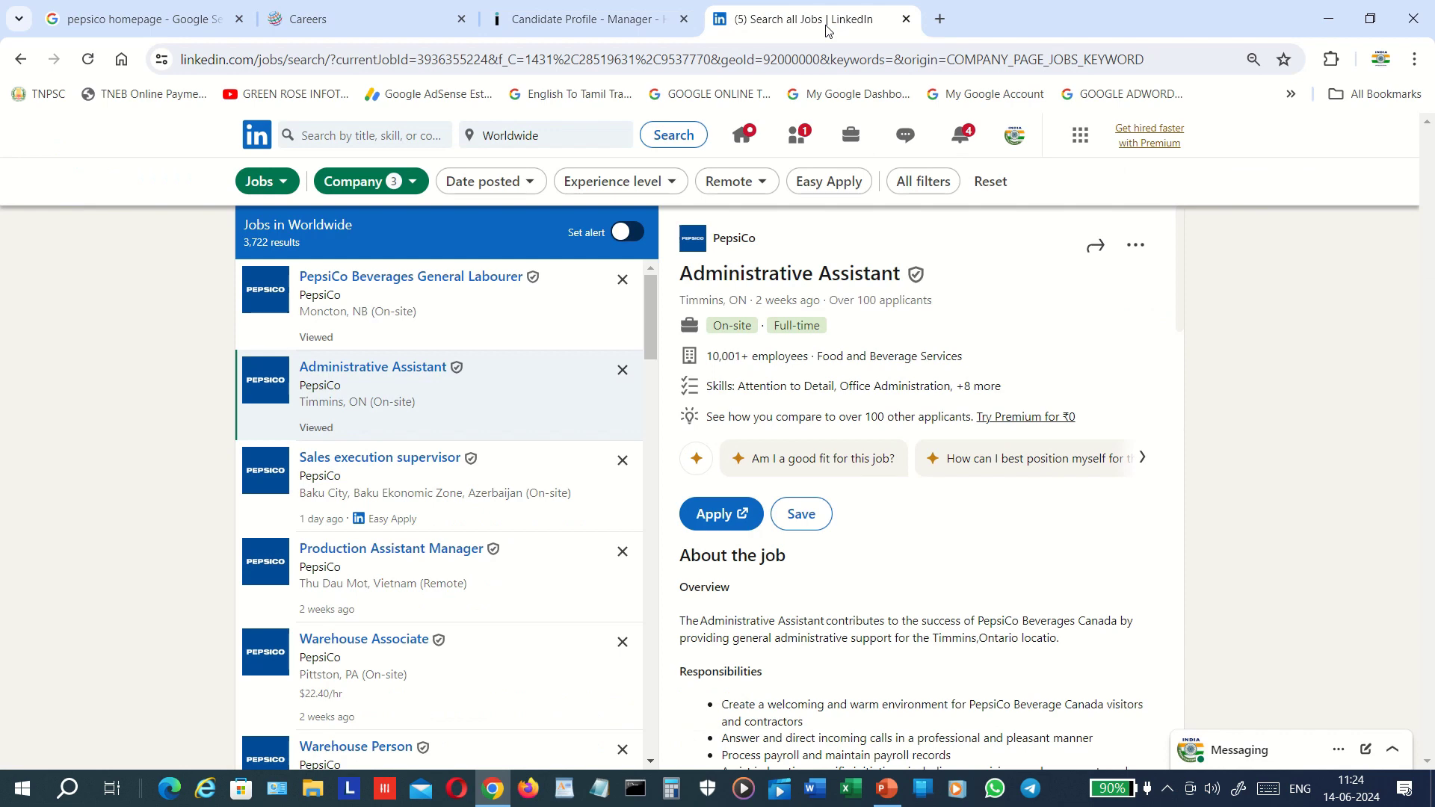
{"action": "left_click", "coordinate": [650, 30]}
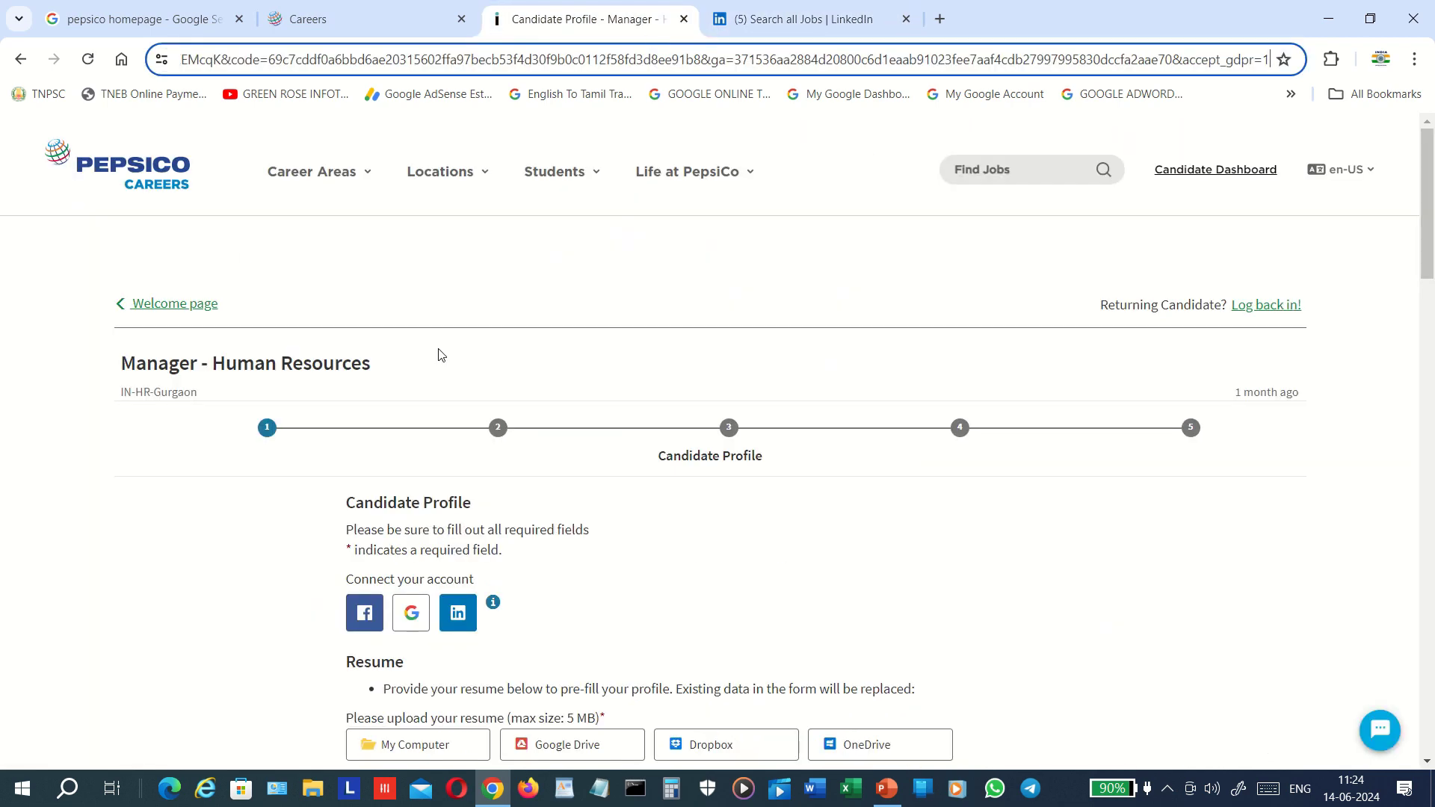
Leave the candidate profile and return to the PepsiCo Careers job results for hr in India
{"action": "right_click", "coordinate": [21, 60]}
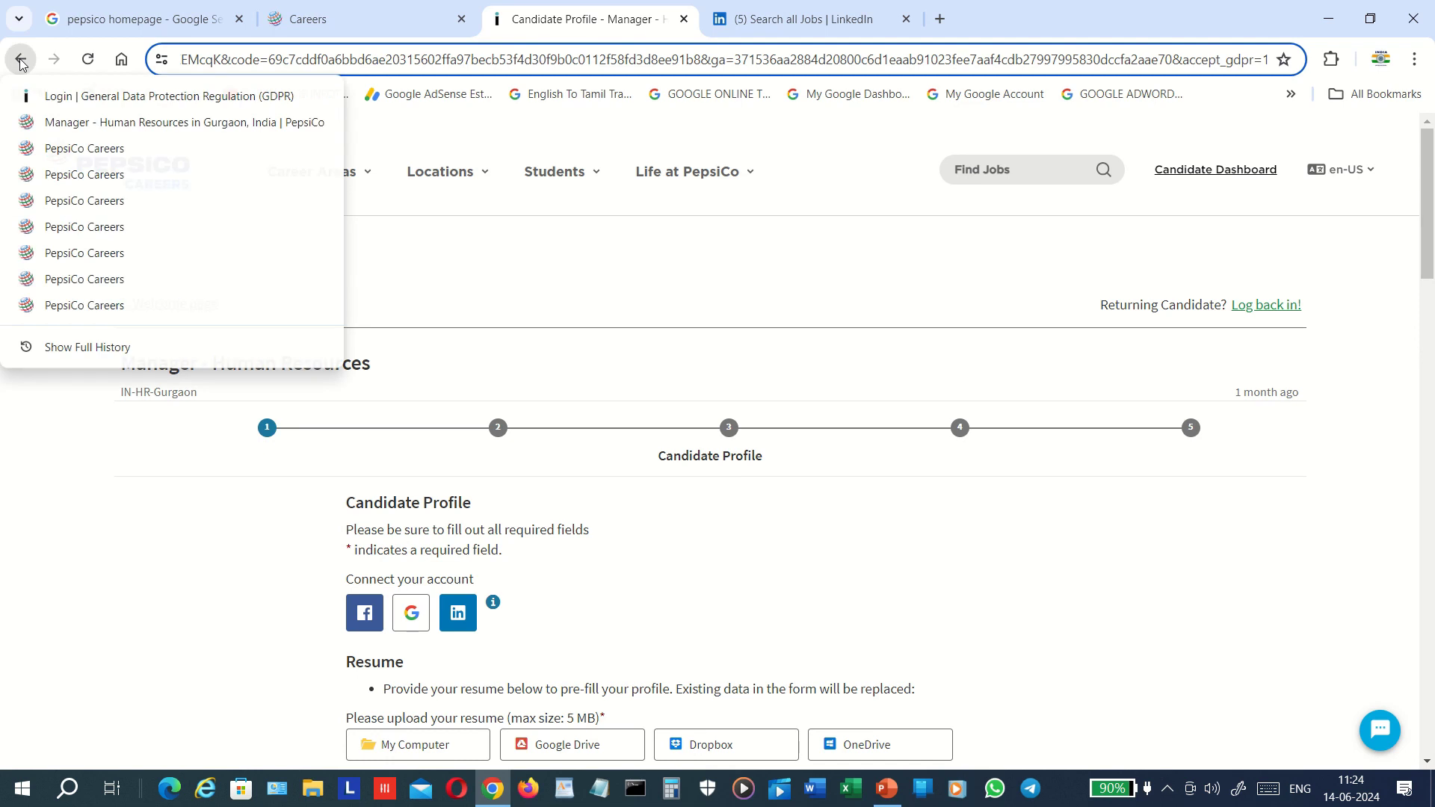
{"action": "left_click", "coordinate": [128, 149]}
{"action": "left_click", "coordinate": [800, 212]}
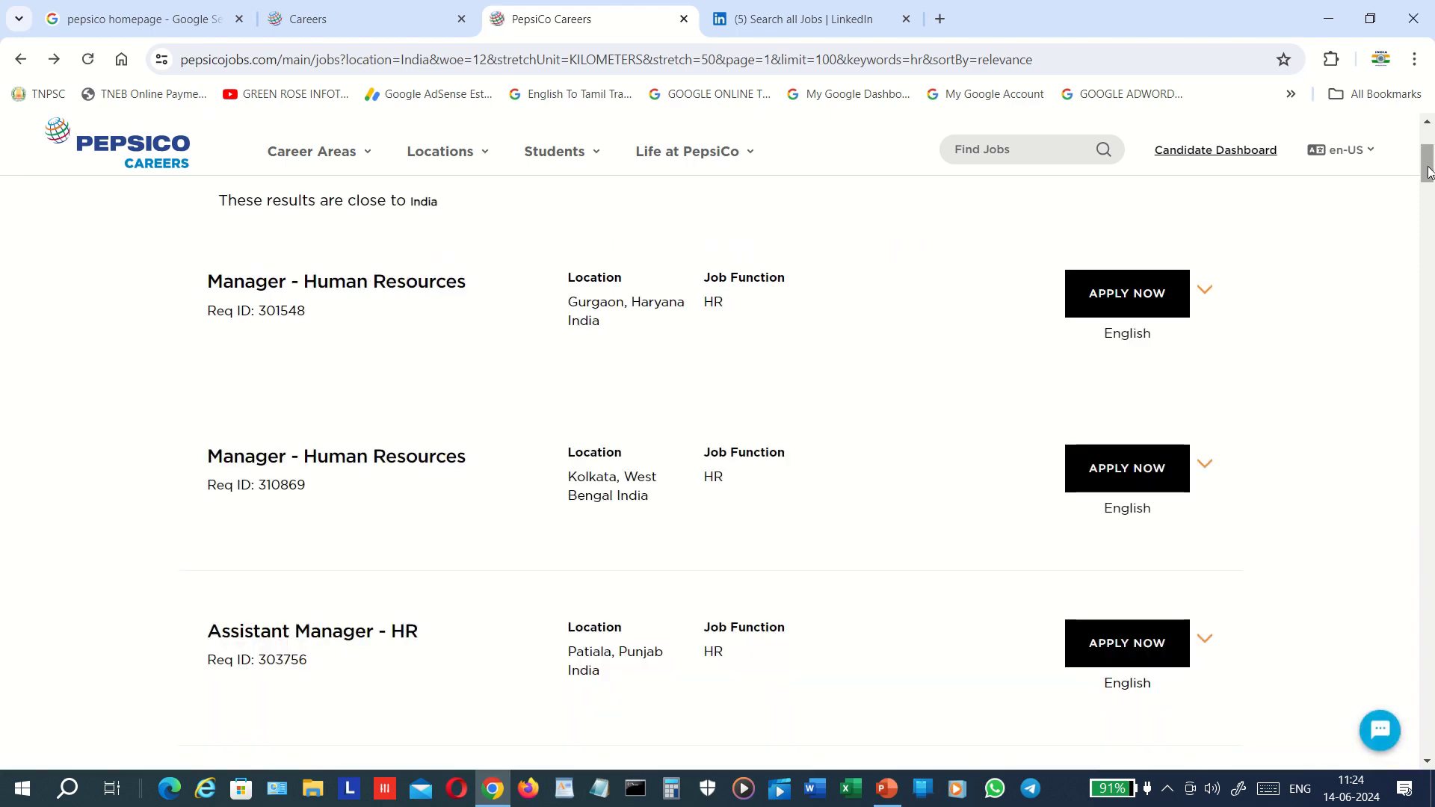
Remove the hr keyword from the PepsiCo job search
{"action": "mouse_move", "coordinate": [1429, 159]}
{"action": "left_mouse_down"}
{"action": "mouse_move", "coordinate": [1429, 140]}
{"action": "mouse_move", "coordinate": [1430, 169]}
{"action": "mouse_move", "coordinate": [1430, 155]}
{"action": "left_mouse_up"}
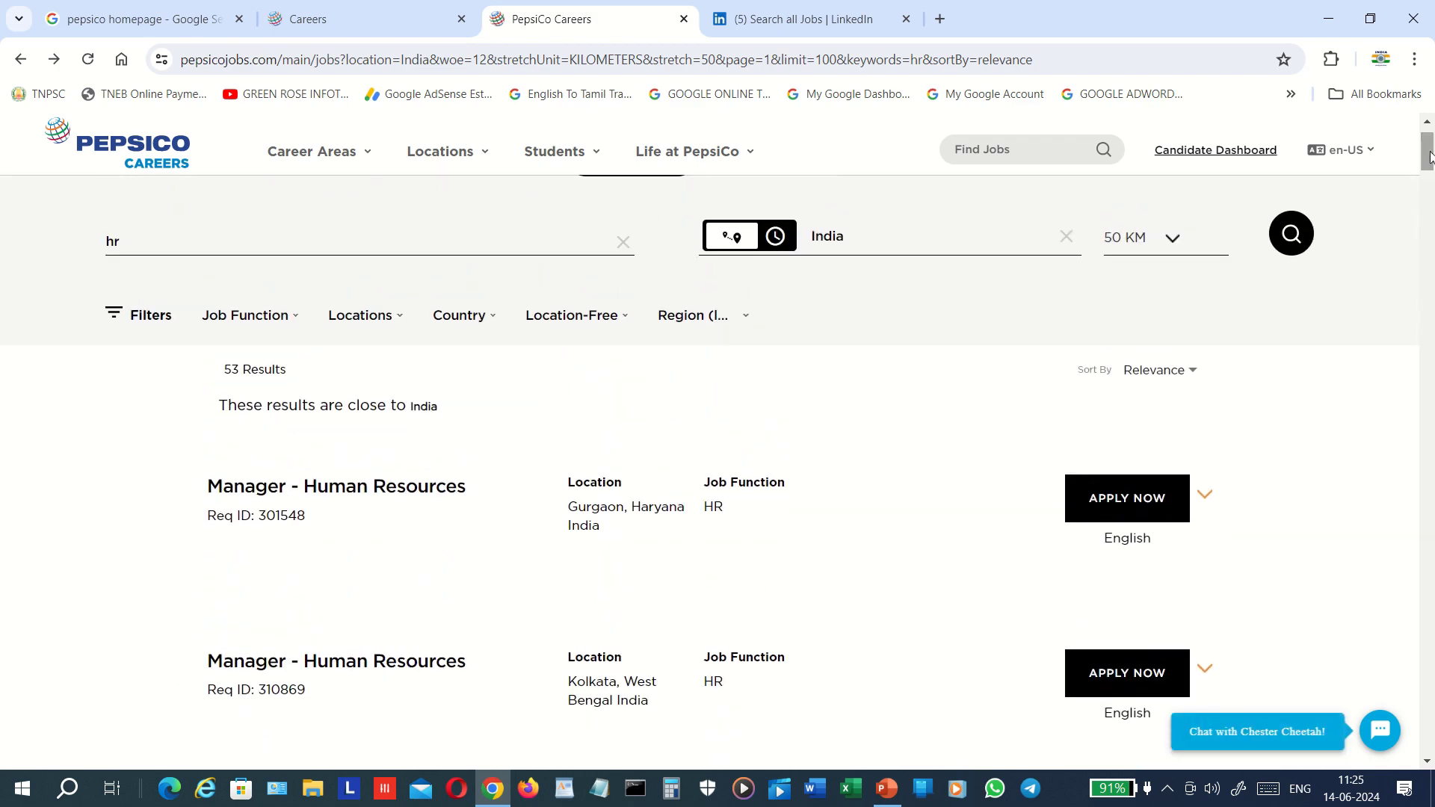
{"action": "double_click", "coordinate": [136, 246]}
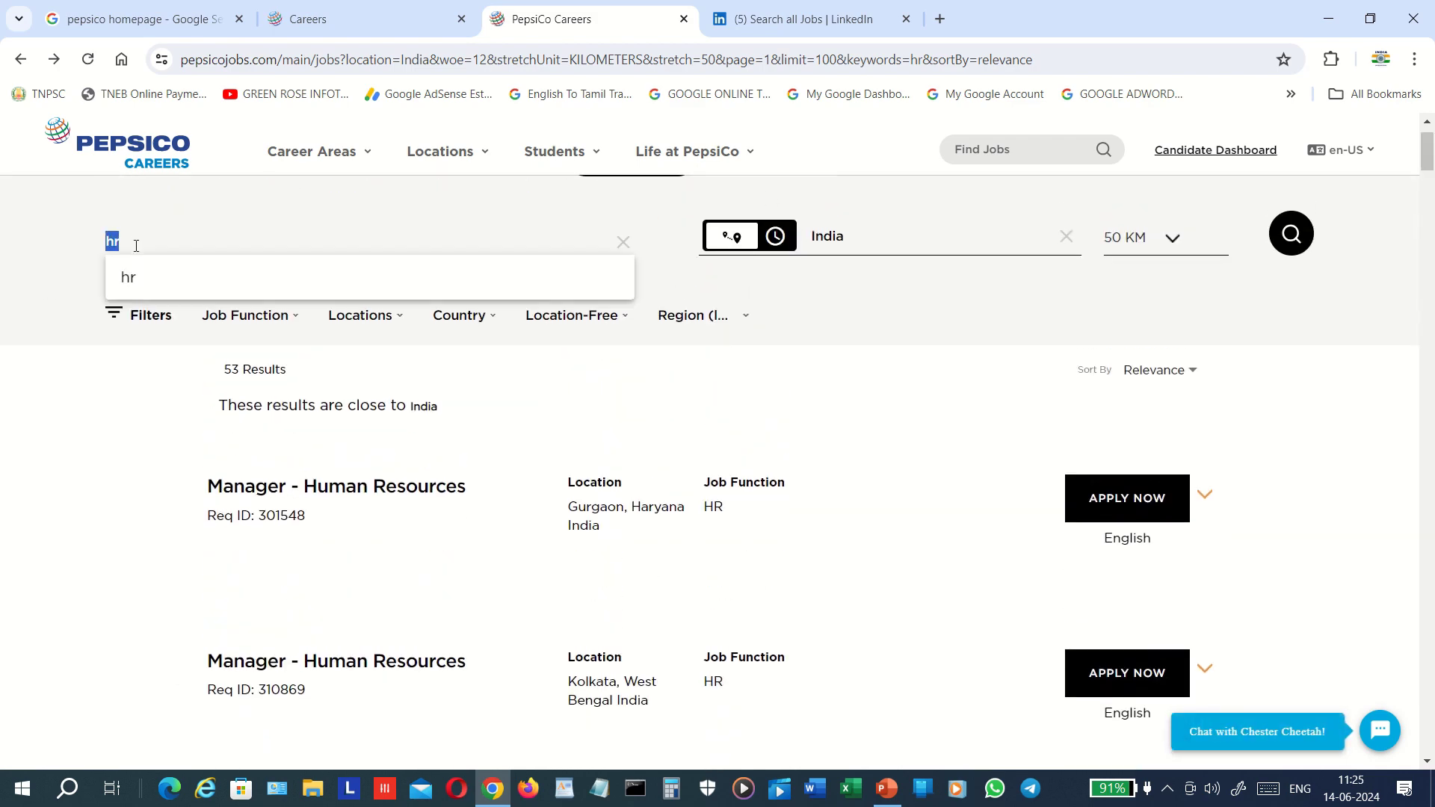
{"action": "key", "text": "BackSpace"}
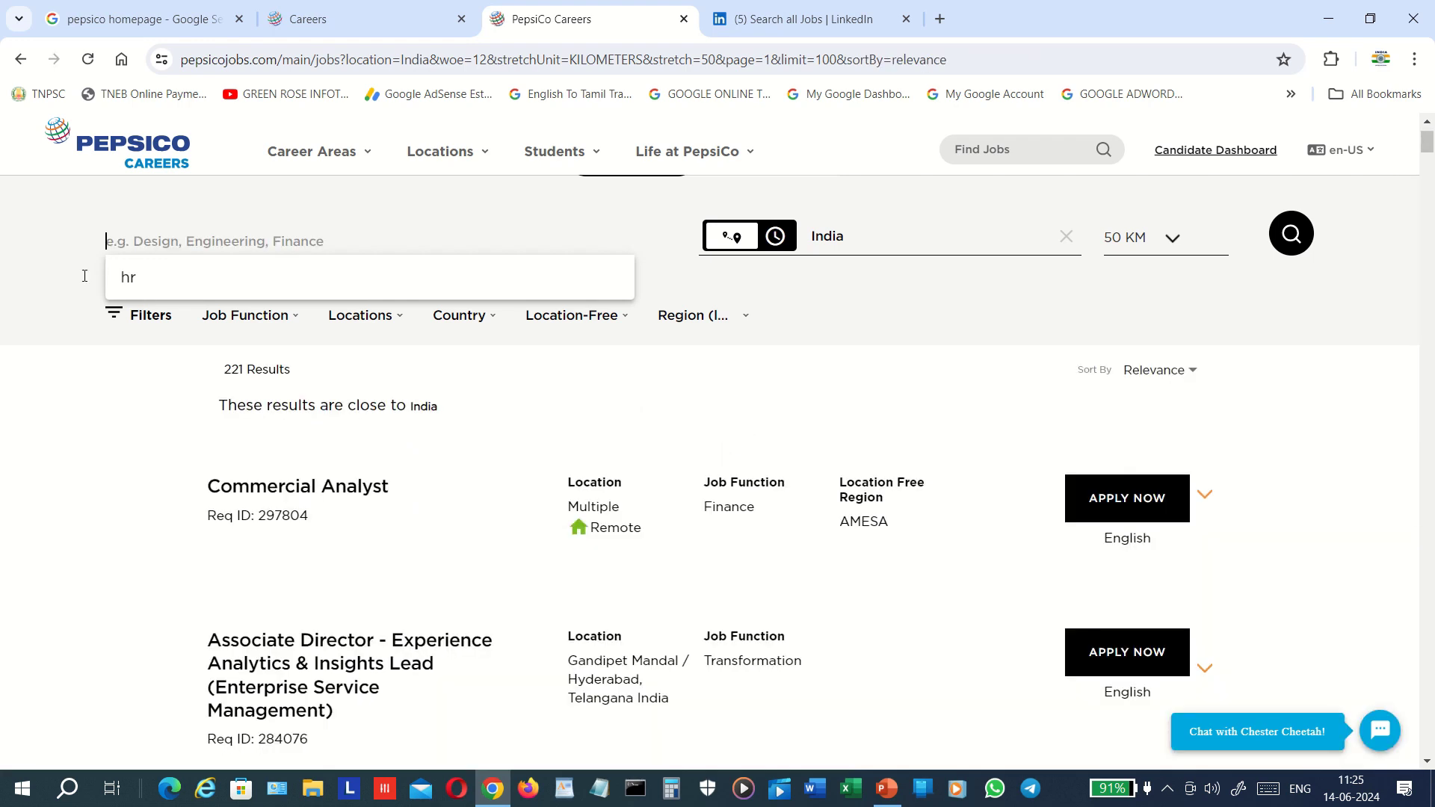
{"action": "left_click", "coordinate": [46, 311]}
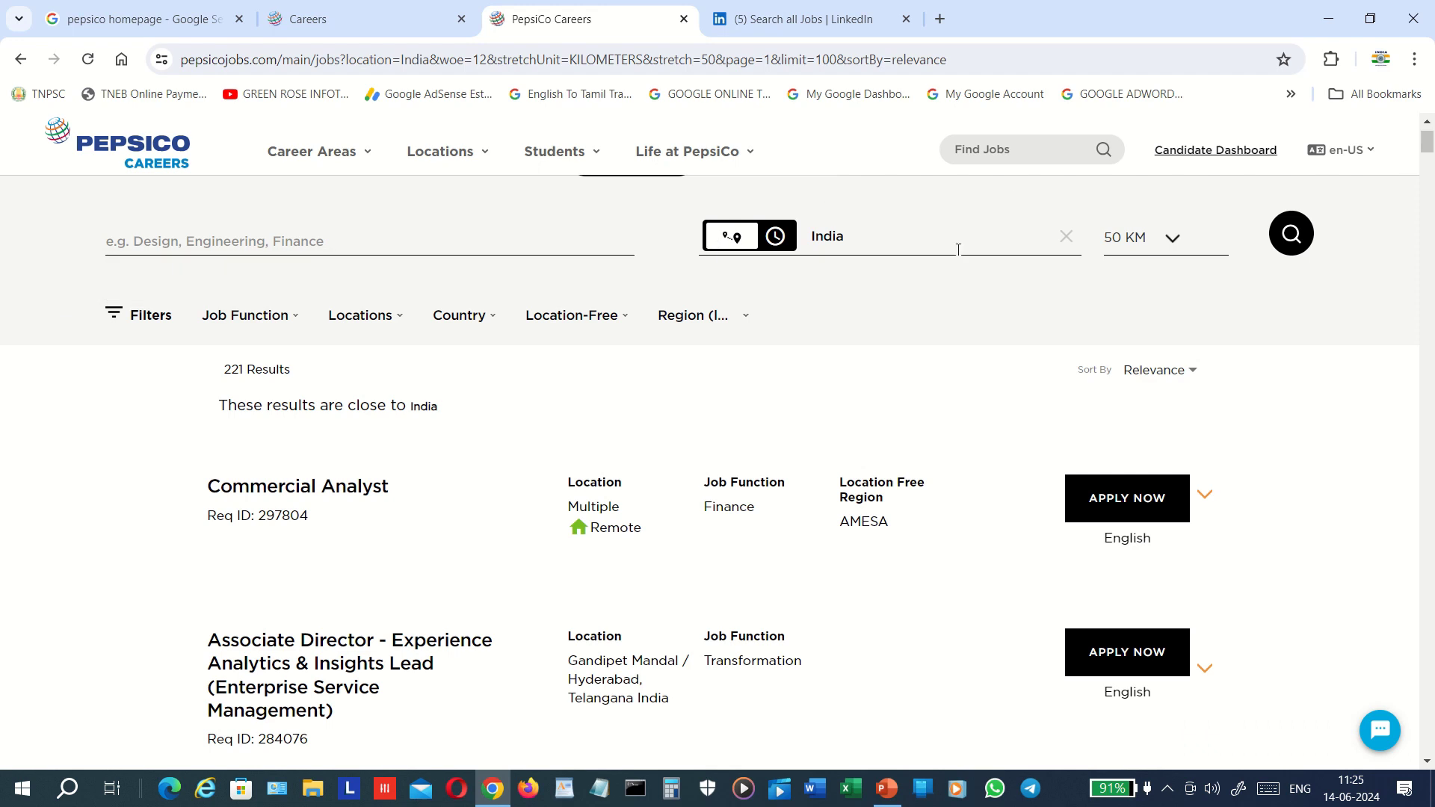
Clear India from the location of the PepsiCo job search and run the search again
{"action": "left_click", "coordinate": [897, 241]}
{"action": "key", "text": "ctrl+a"}
{"action": "key", "text": "BackSpace"}
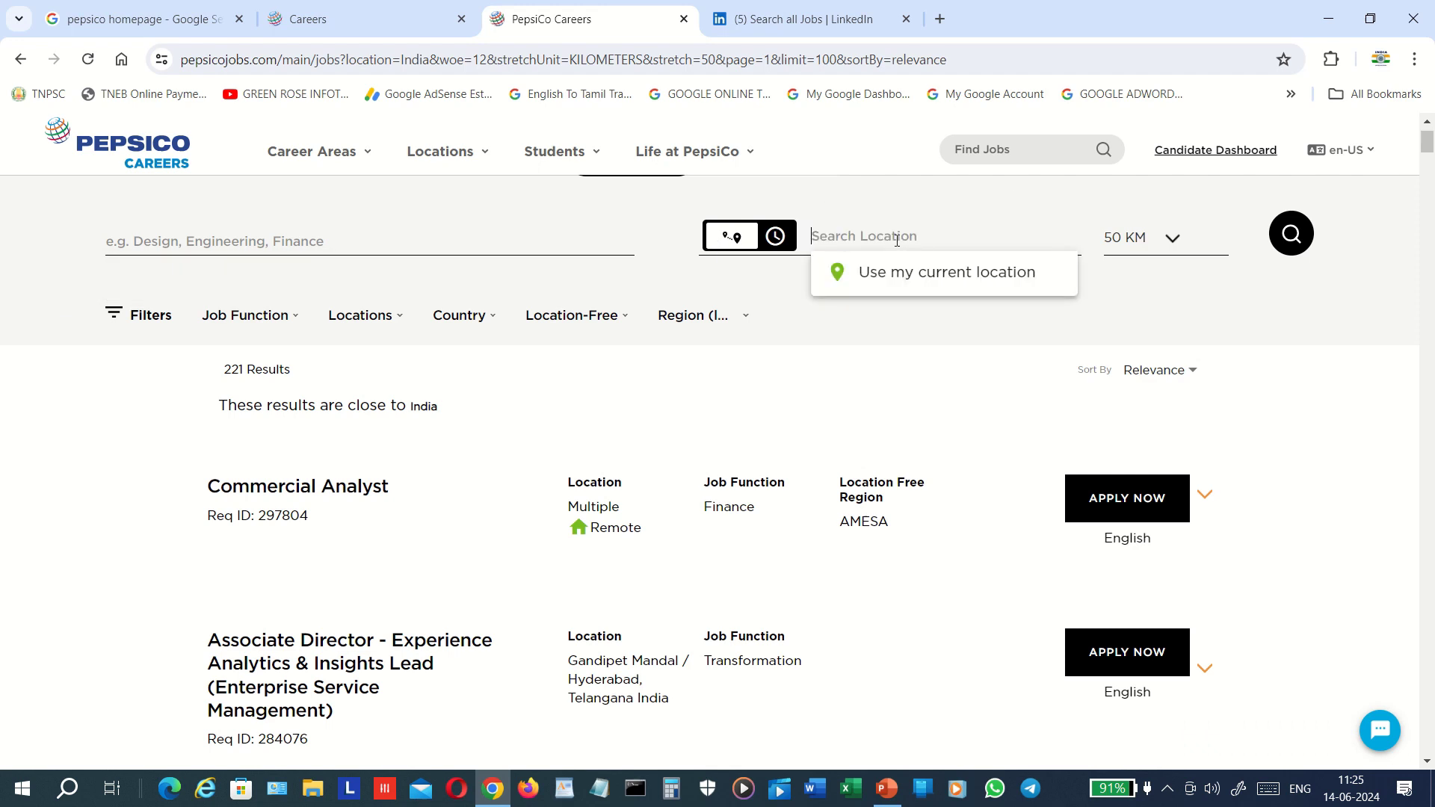
{"action": "left_click", "coordinate": [1294, 237]}
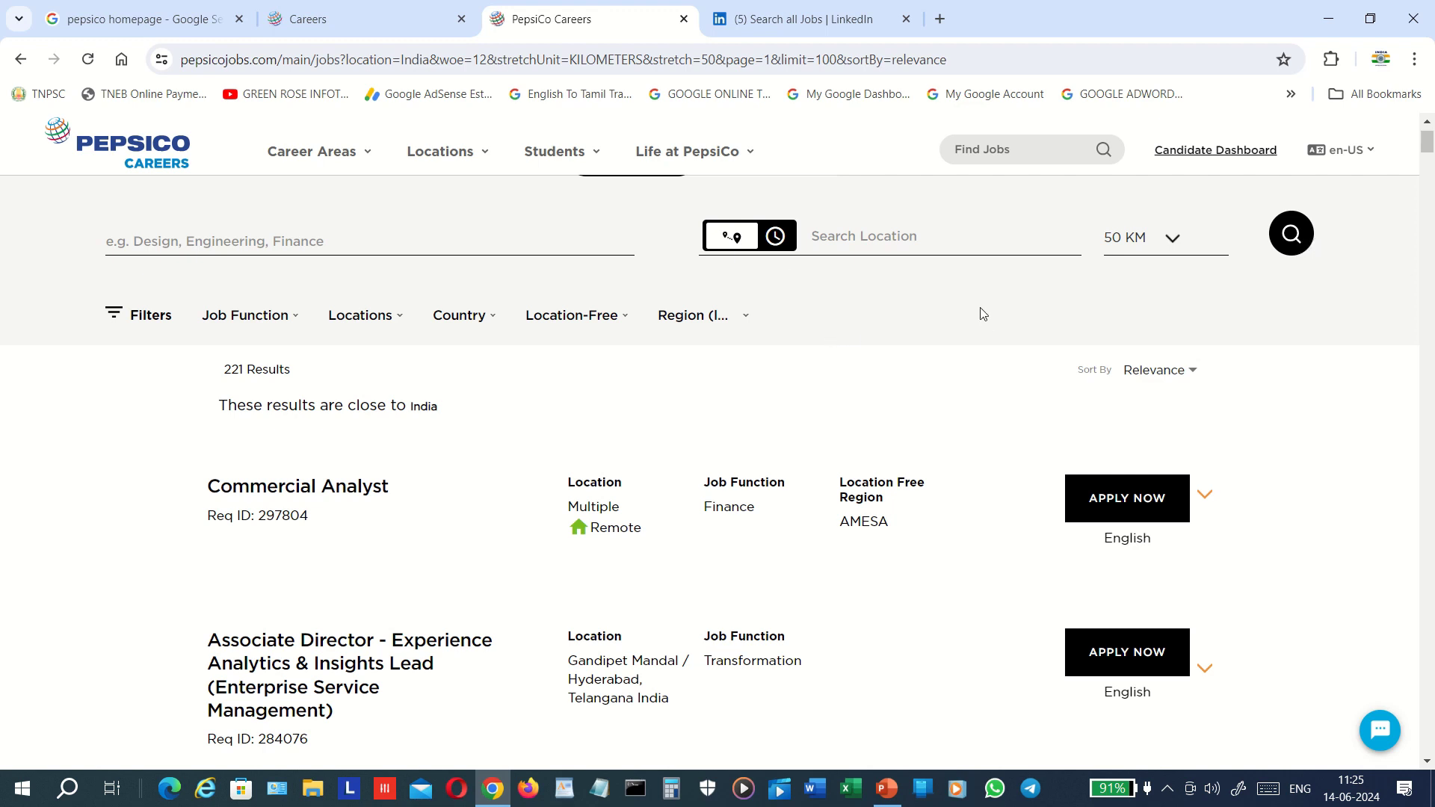
Change the search radius unit from kilometres to miles in the PepsiCo job search
{"action": "left_click", "coordinate": [1160, 260]}
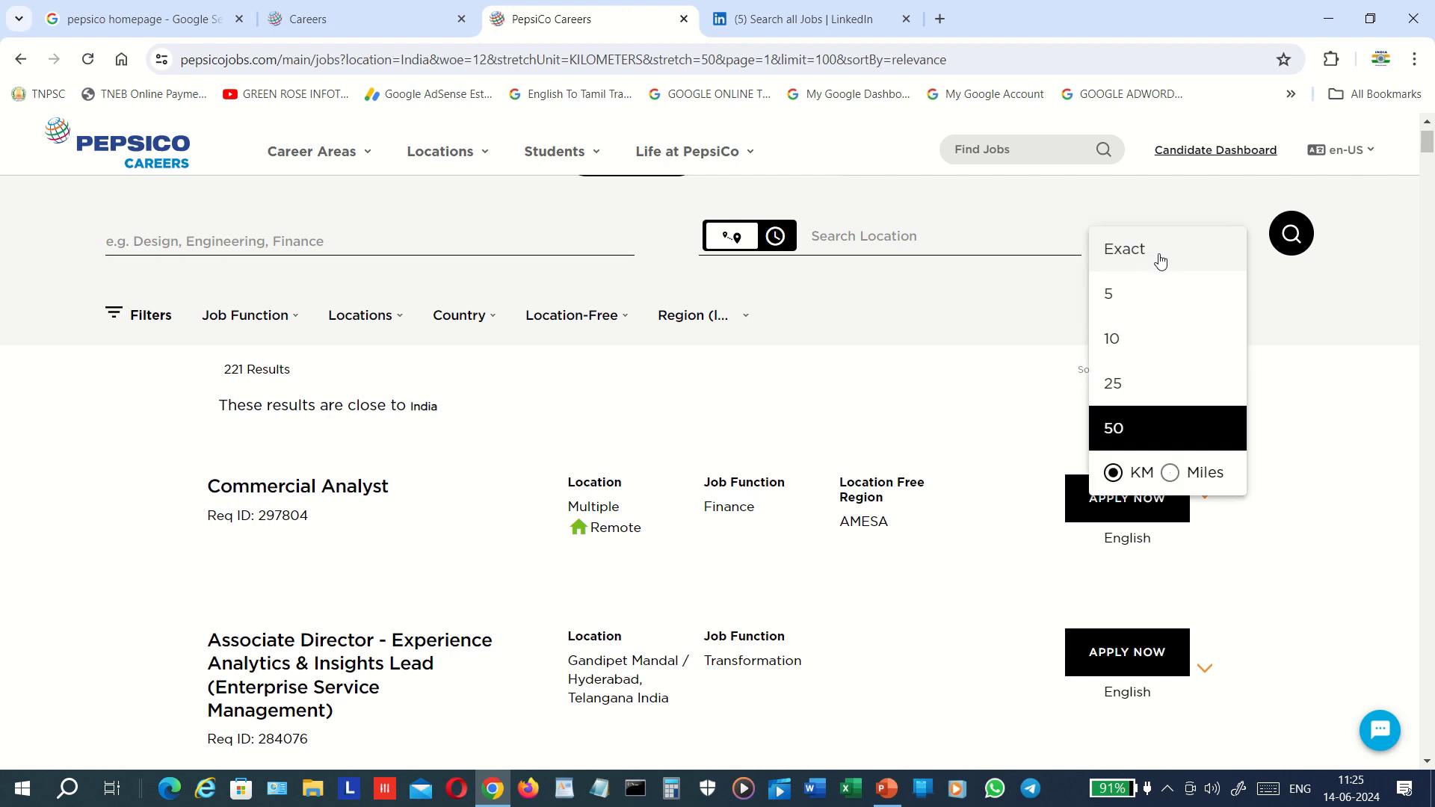
{"action": "left_click", "coordinate": [1172, 476]}
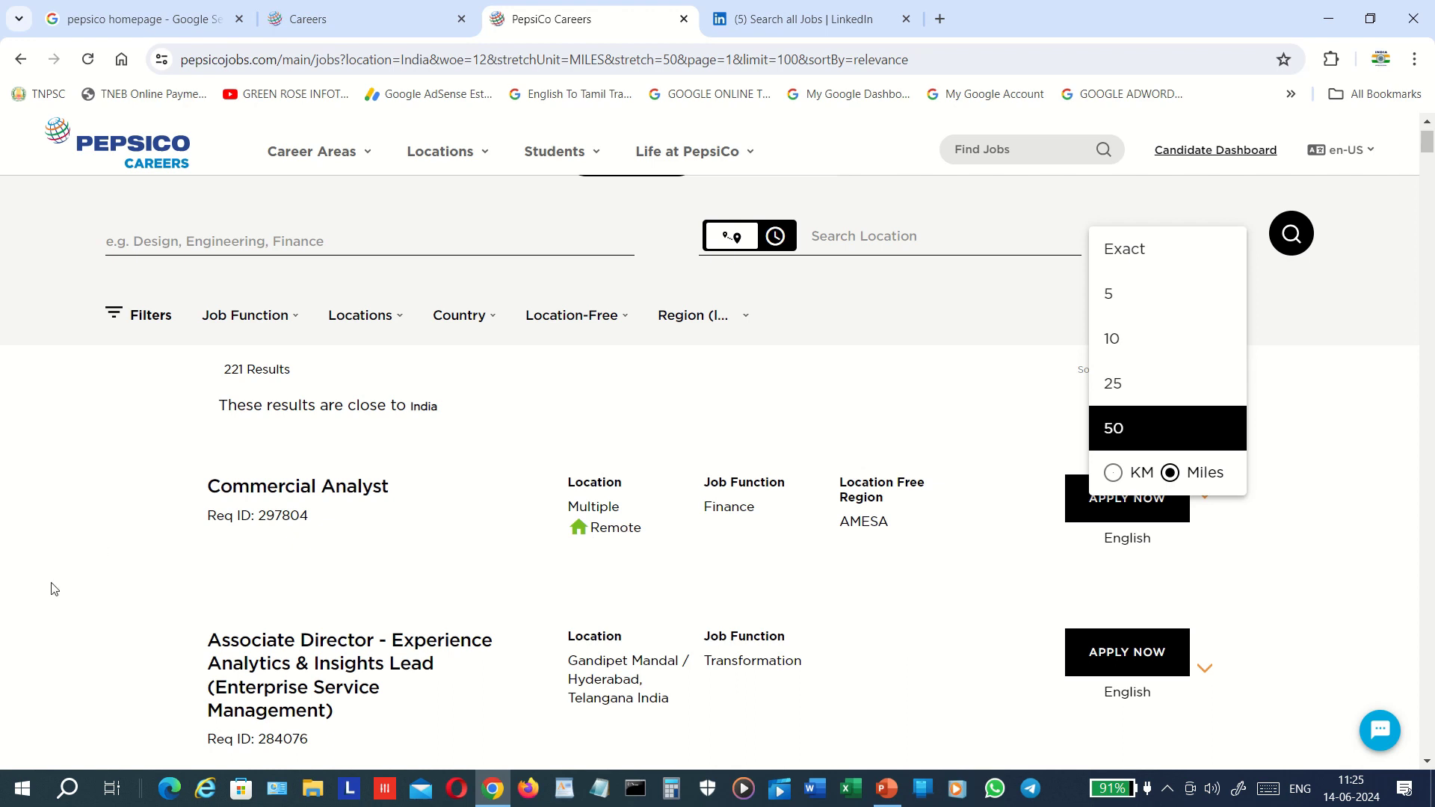
{"action": "left_click", "coordinate": [28, 493]}
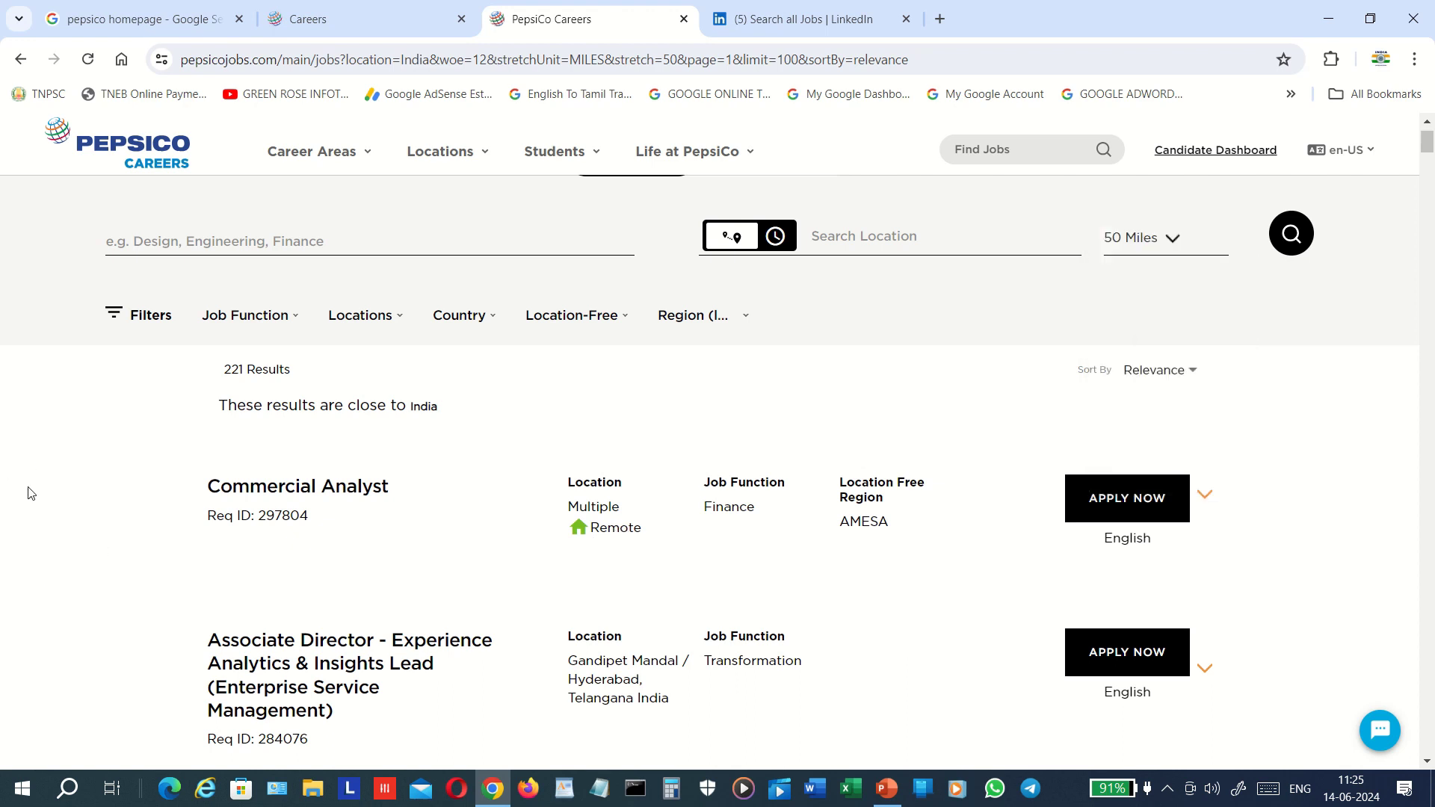
Search the PepsiCo jobs for the keyword intern without a location
{"action": "scroll", "coordinate": [28, 493], "scroll_direction": "down", "scroll_amount": 6}
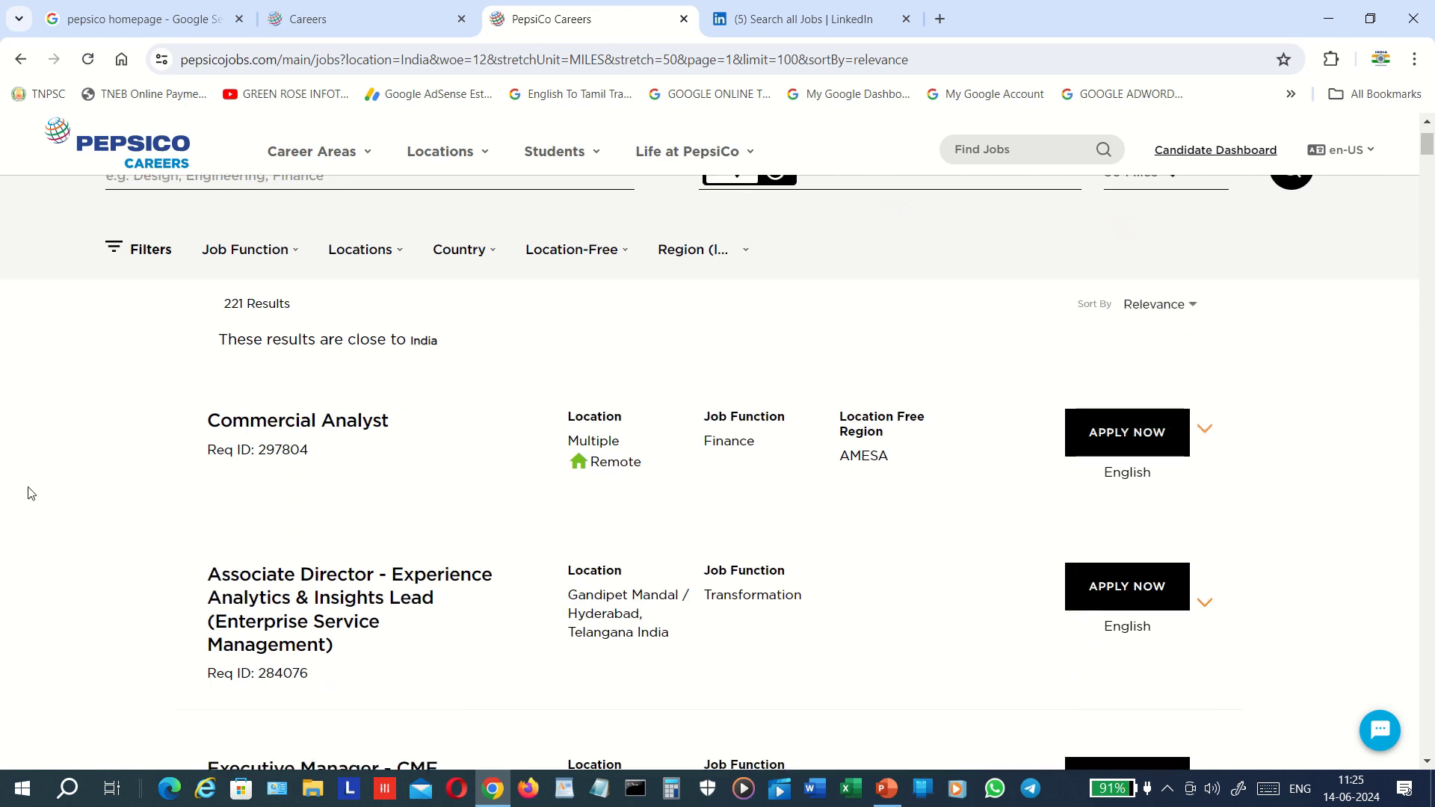
{"action": "scroll", "coordinate": [29, 492], "scroll_direction": "up", "scroll_amount": 6}
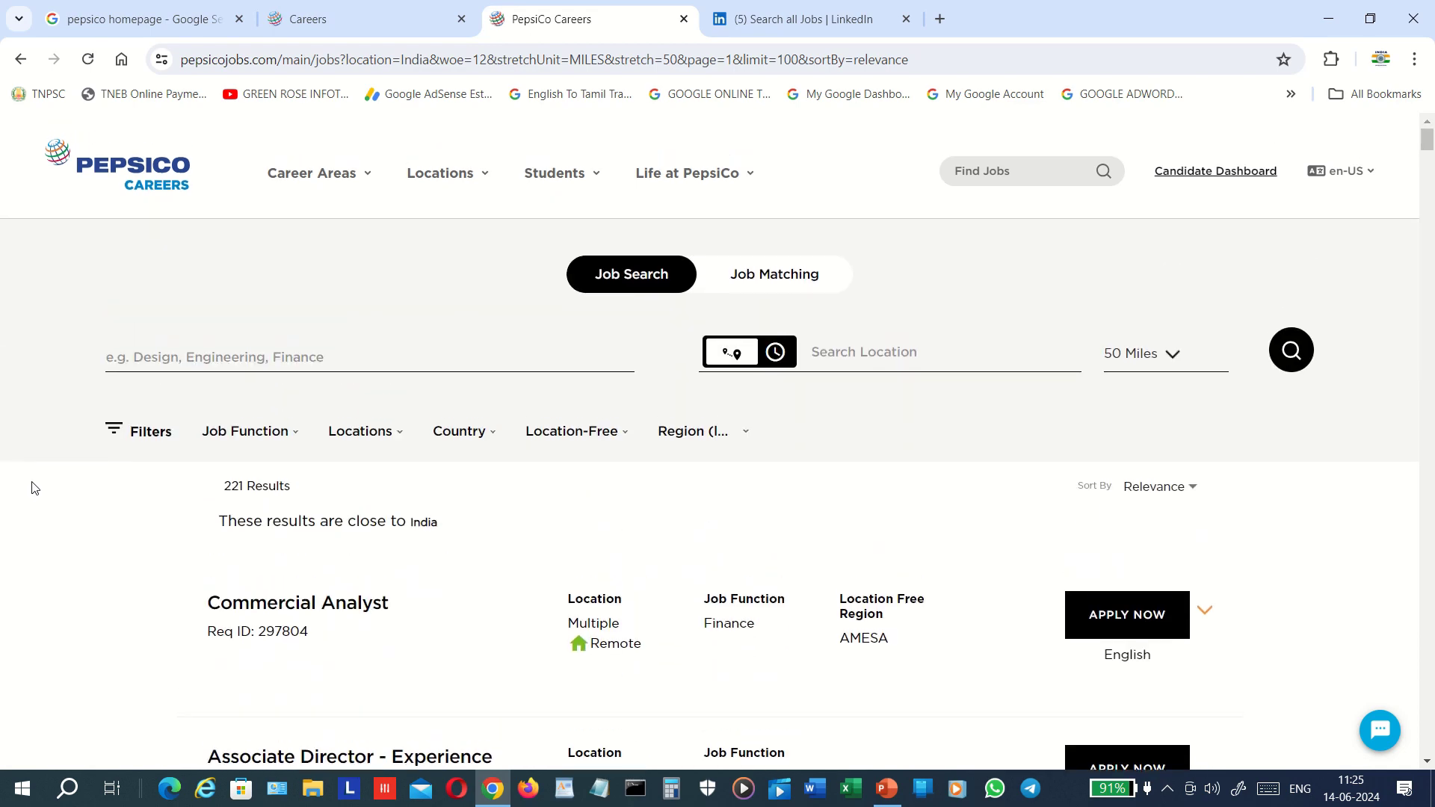
{"action": "left_click", "coordinate": [316, 362]}
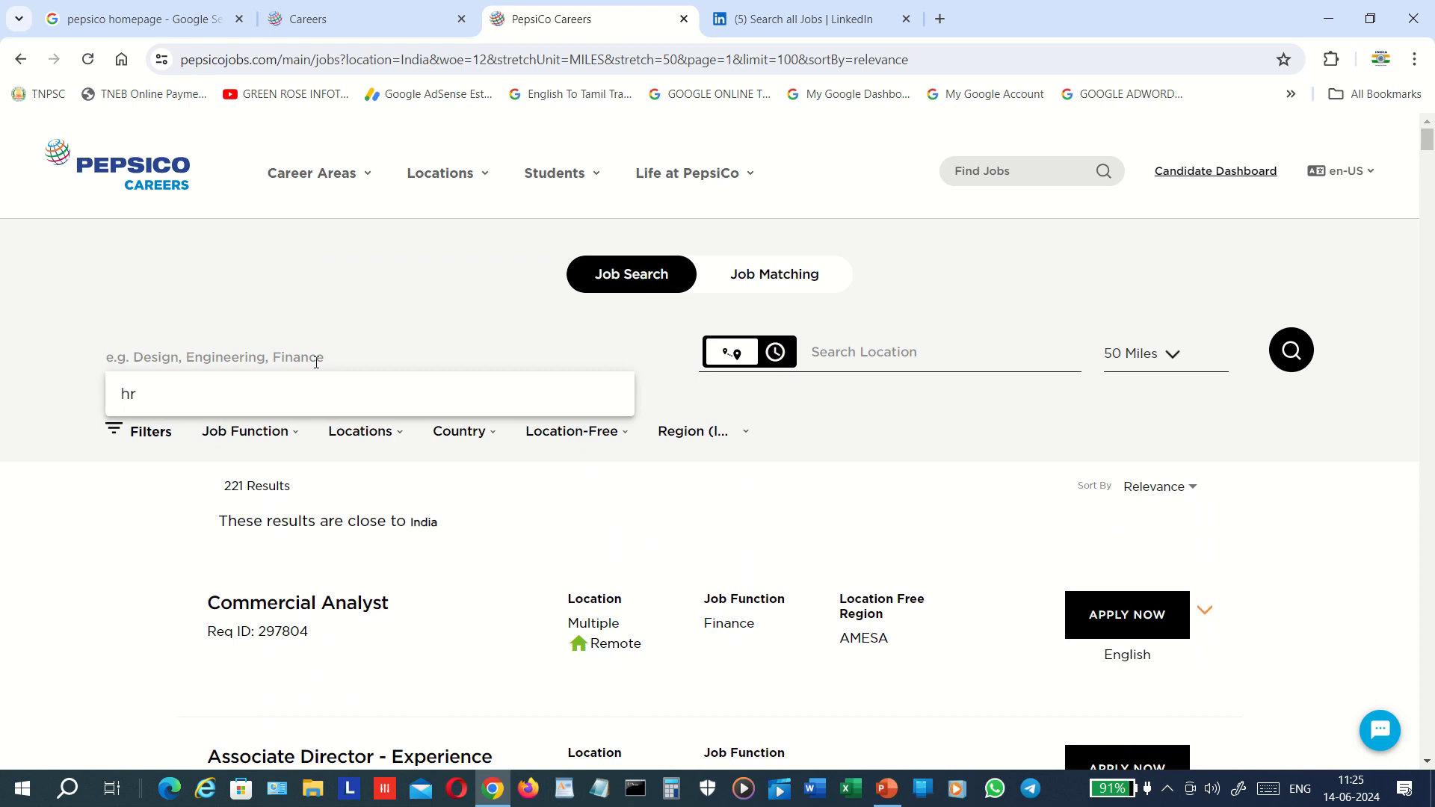
{"action": "type", "text": "ntern"}
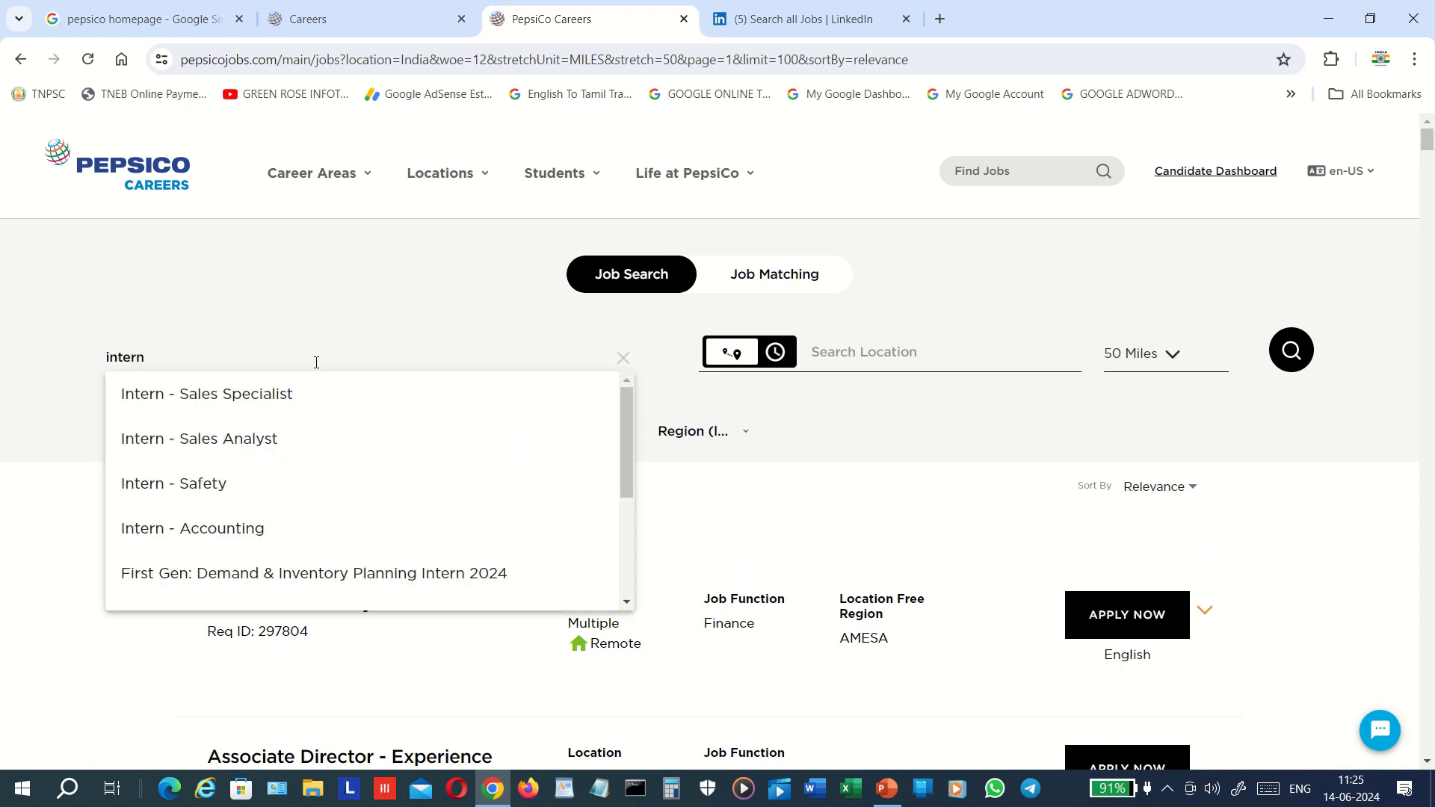
{"action": "key", "text": "Return"}
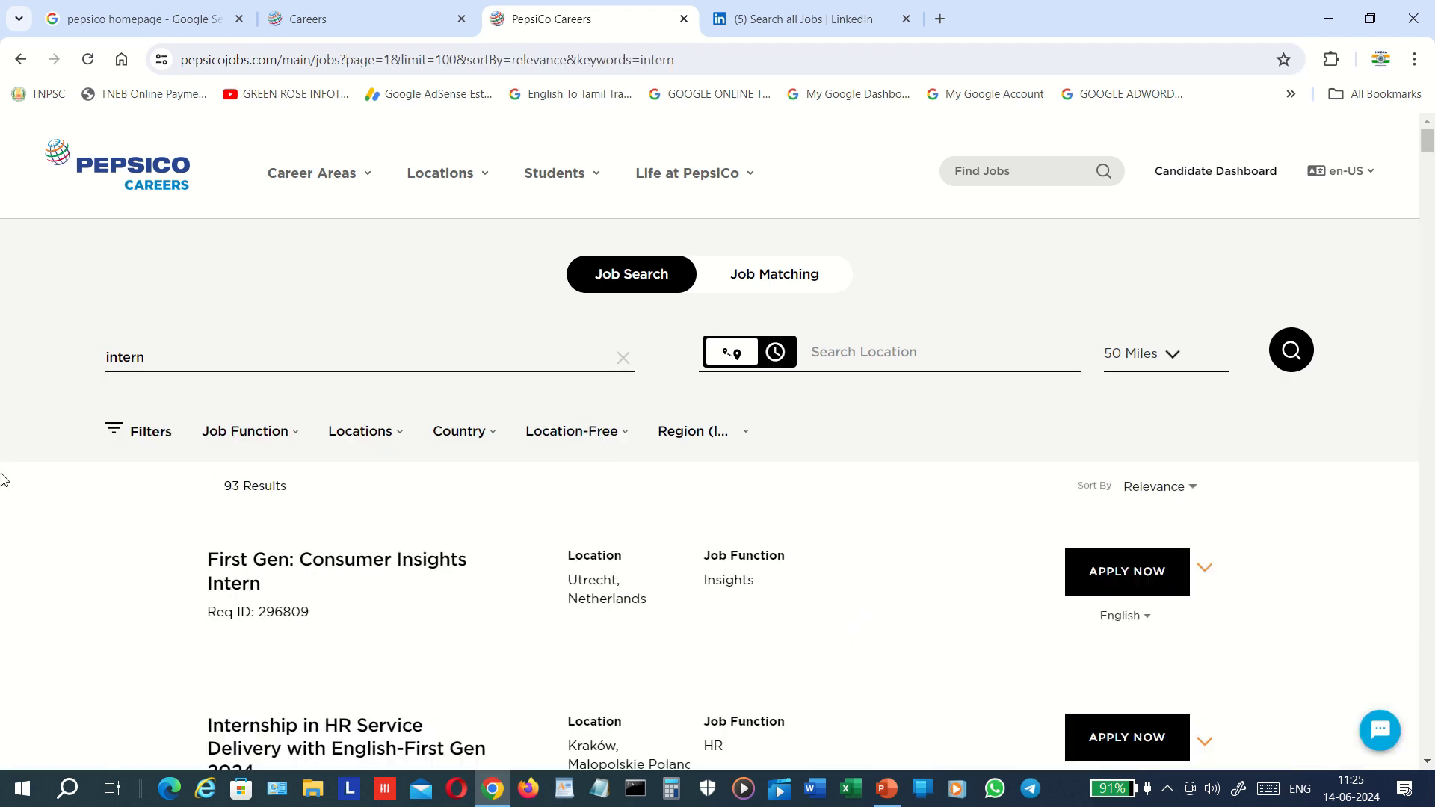
Look through the list of intern openings, checking their titles, locations and job functions
{"action": "scroll", "coordinate": [2, 479], "scroll_direction": "down", "scroll_amount": 1}
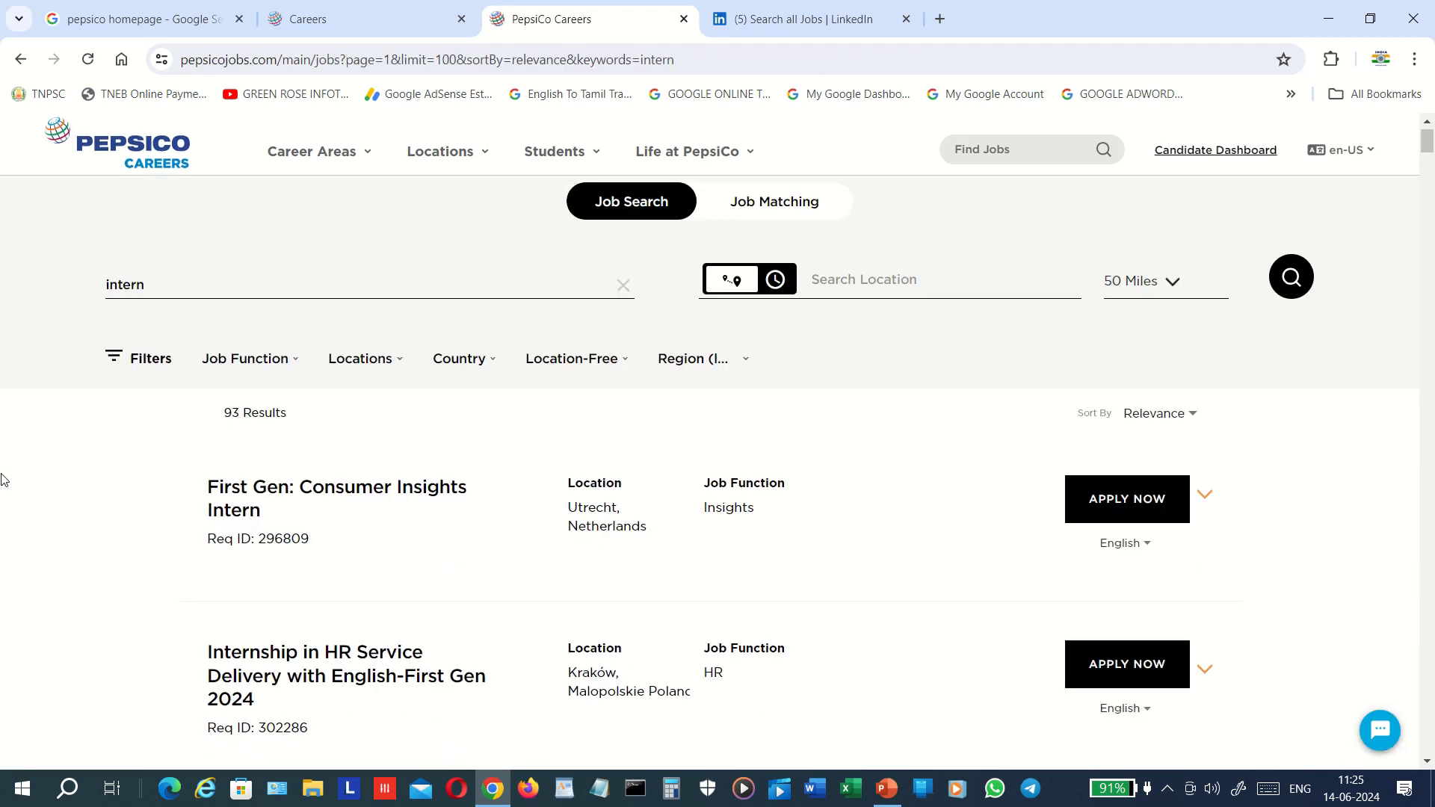
{"action": "scroll", "coordinate": [2, 479], "scroll_direction": "down", "scroll_amount": 6}
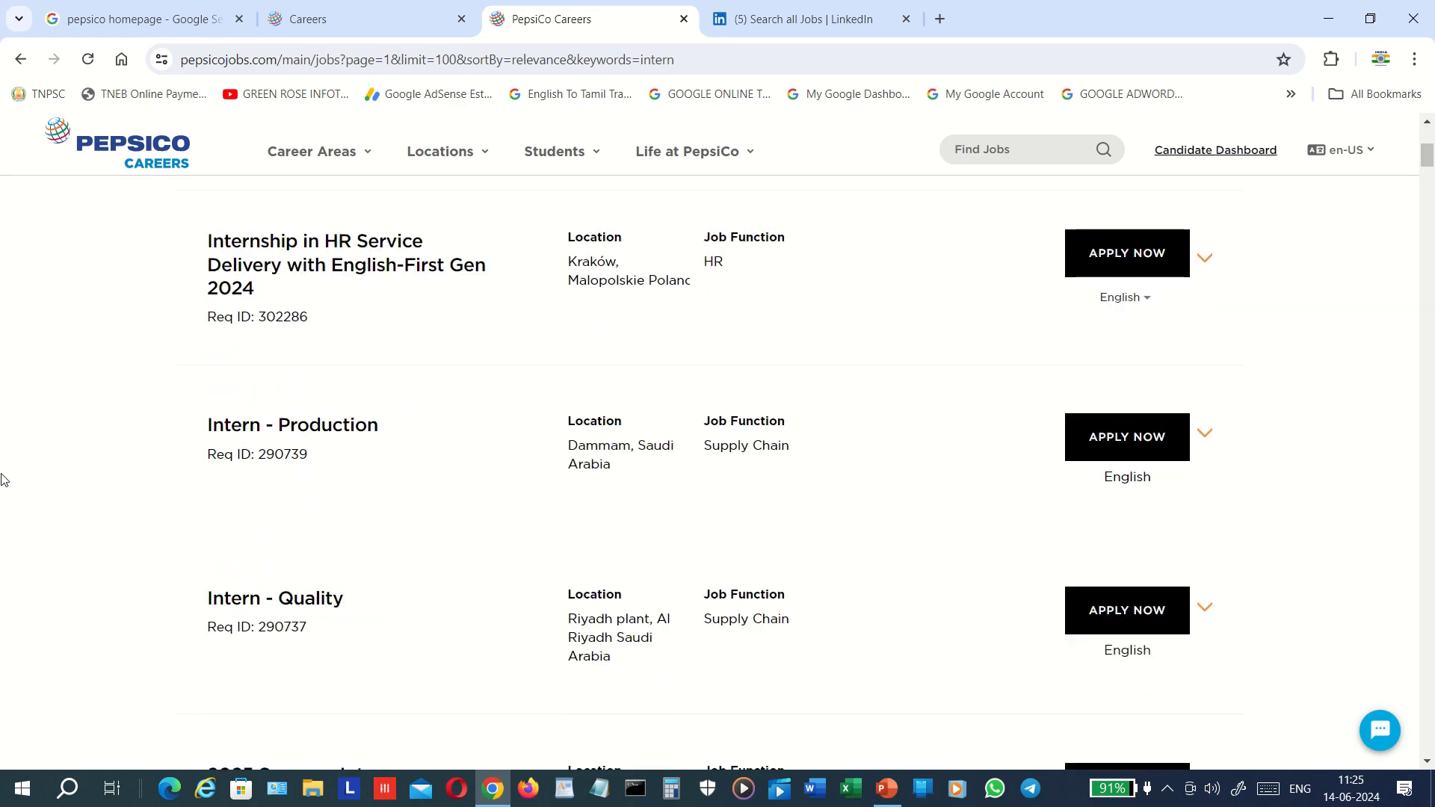
{"action": "scroll", "coordinate": [2, 479], "scroll_direction": "down", "scroll_amount": 3}
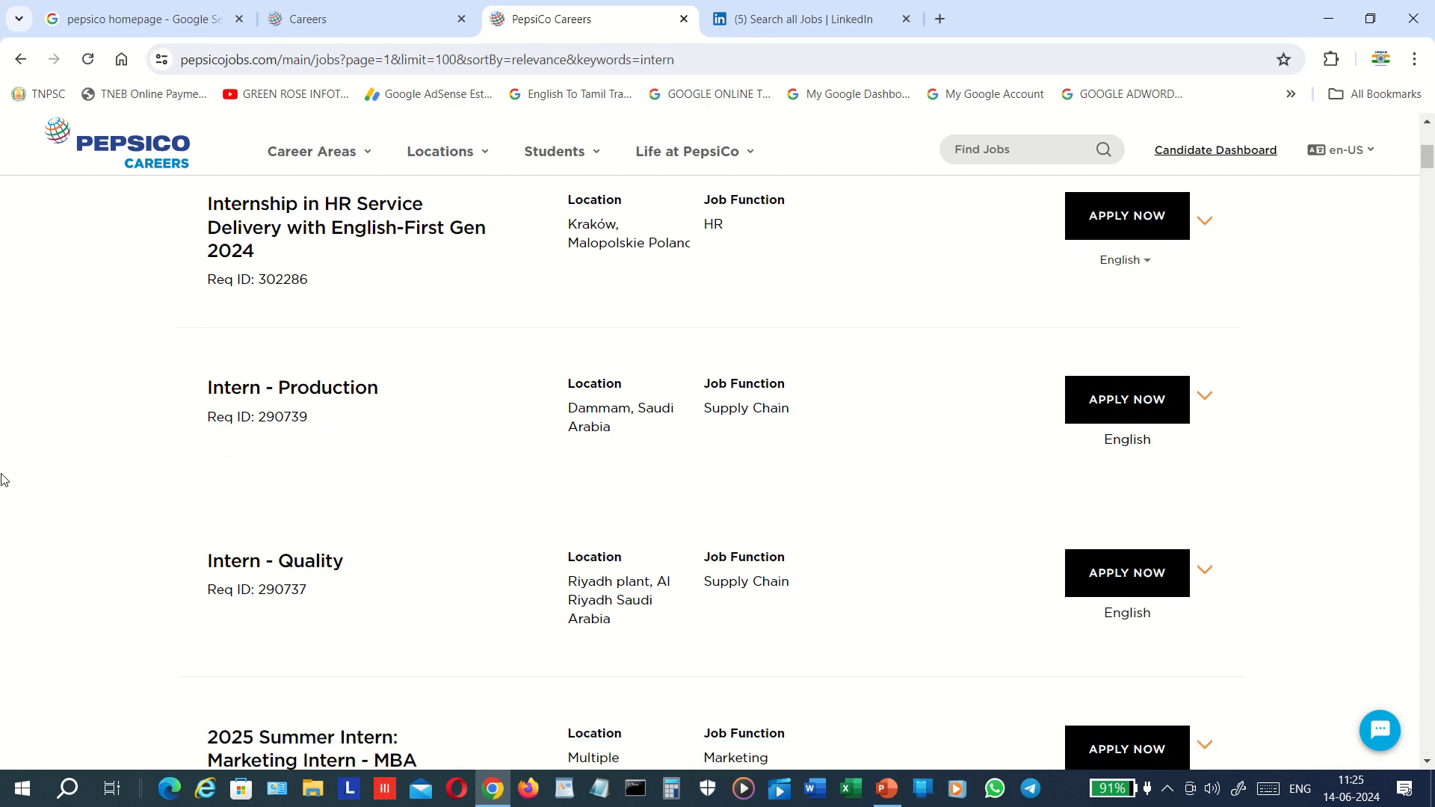
{"action": "scroll", "coordinate": [2, 480], "scroll_direction": "down", "scroll_amount": 4}
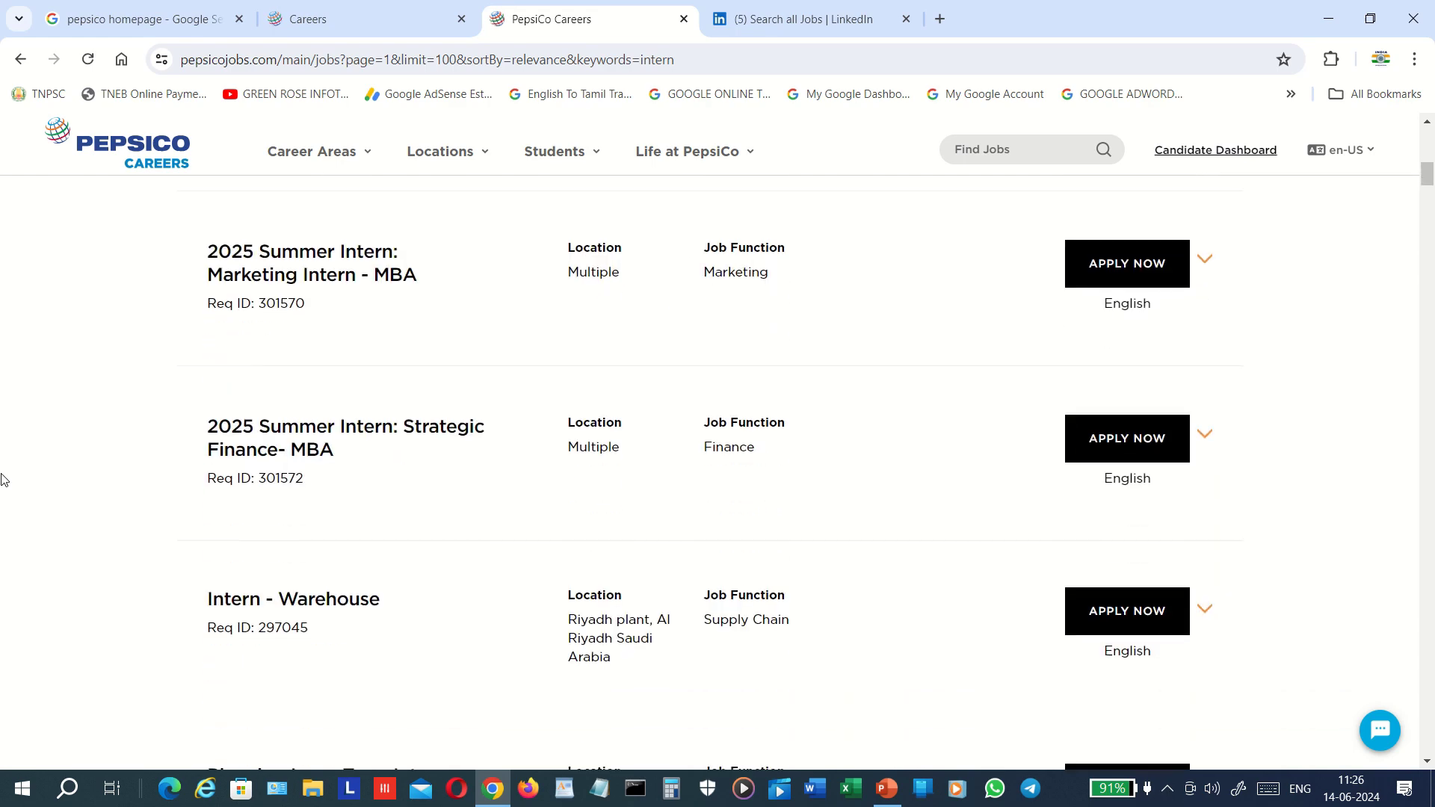
{"action": "scroll", "coordinate": [3, 479], "scroll_direction": "down", "scroll_amount": 2}
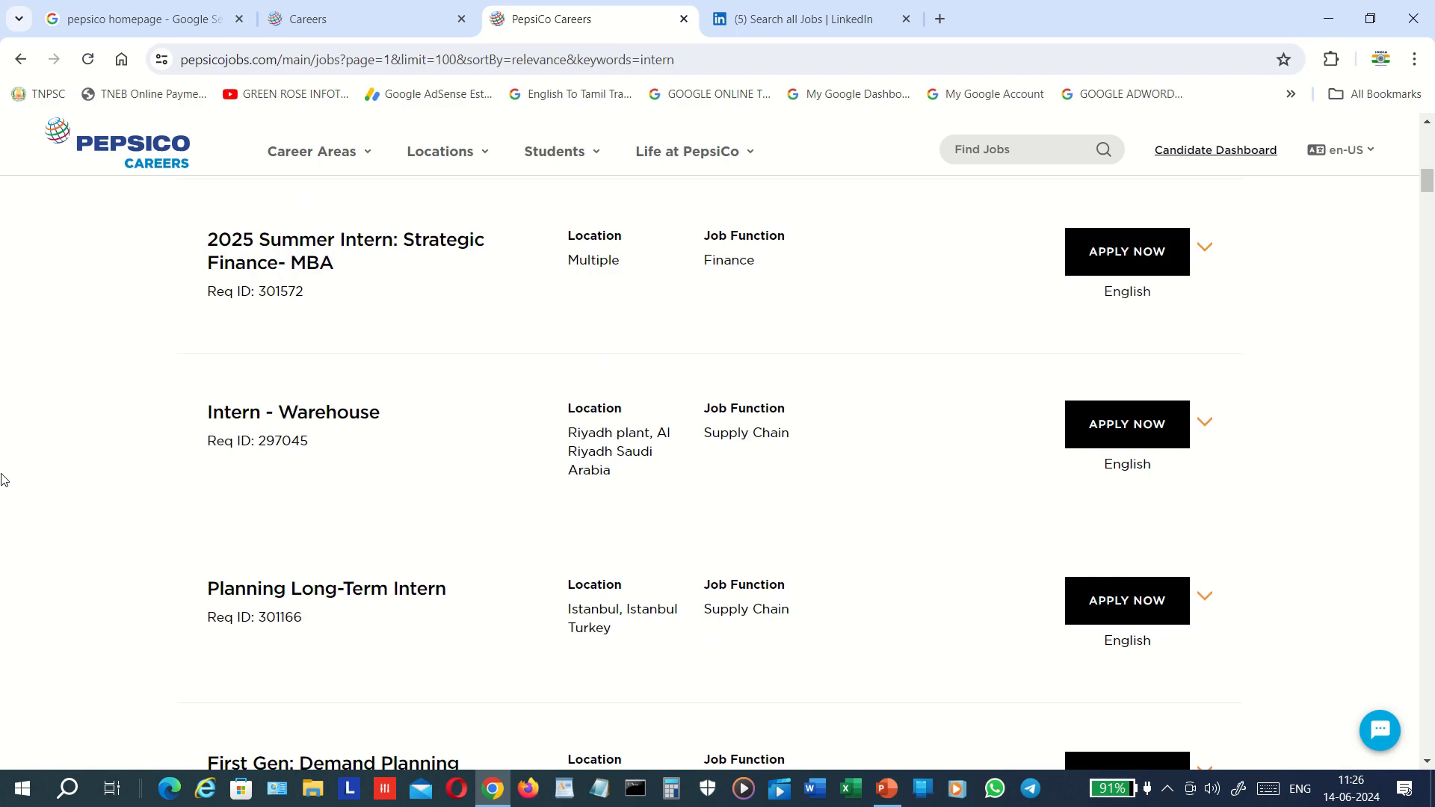
{"action": "scroll", "coordinate": [3, 479], "scroll_direction": "down", "scroll_amount": 15}
{"action": "scroll", "coordinate": [2, 479], "scroll_direction": "down", "scroll_amount": 20}
{"action": "scroll", "coordinate": [3, 479], "scroll_direction": "down", "scroll_amount": 3}
{"action": "scroll", "coordinate": [2, 479], "scroll_direction": "up", "scroll_amount": 2}
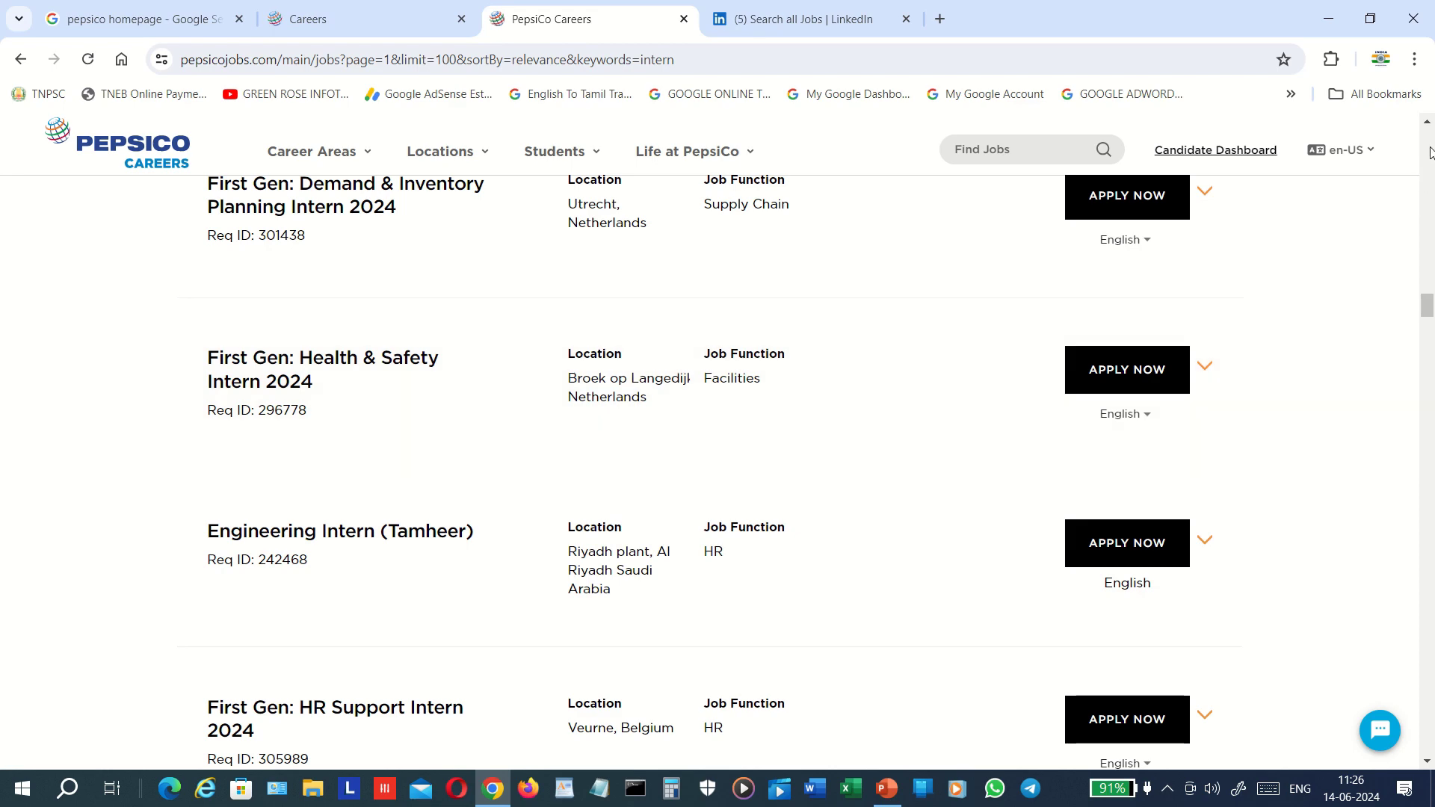
{"action": "scroll", "coordinate": [1430, 157], "scroll_direction": "up", "scroll_amount": 15}
{"action": "scroll", "coordinate": [1430, 152], "scroll_direction": "up", "scroll_amount": 20}
{"action": "scroll", "coordinate": [1430, 142], "scroll_direction": "up", "scroll_amount": 6}
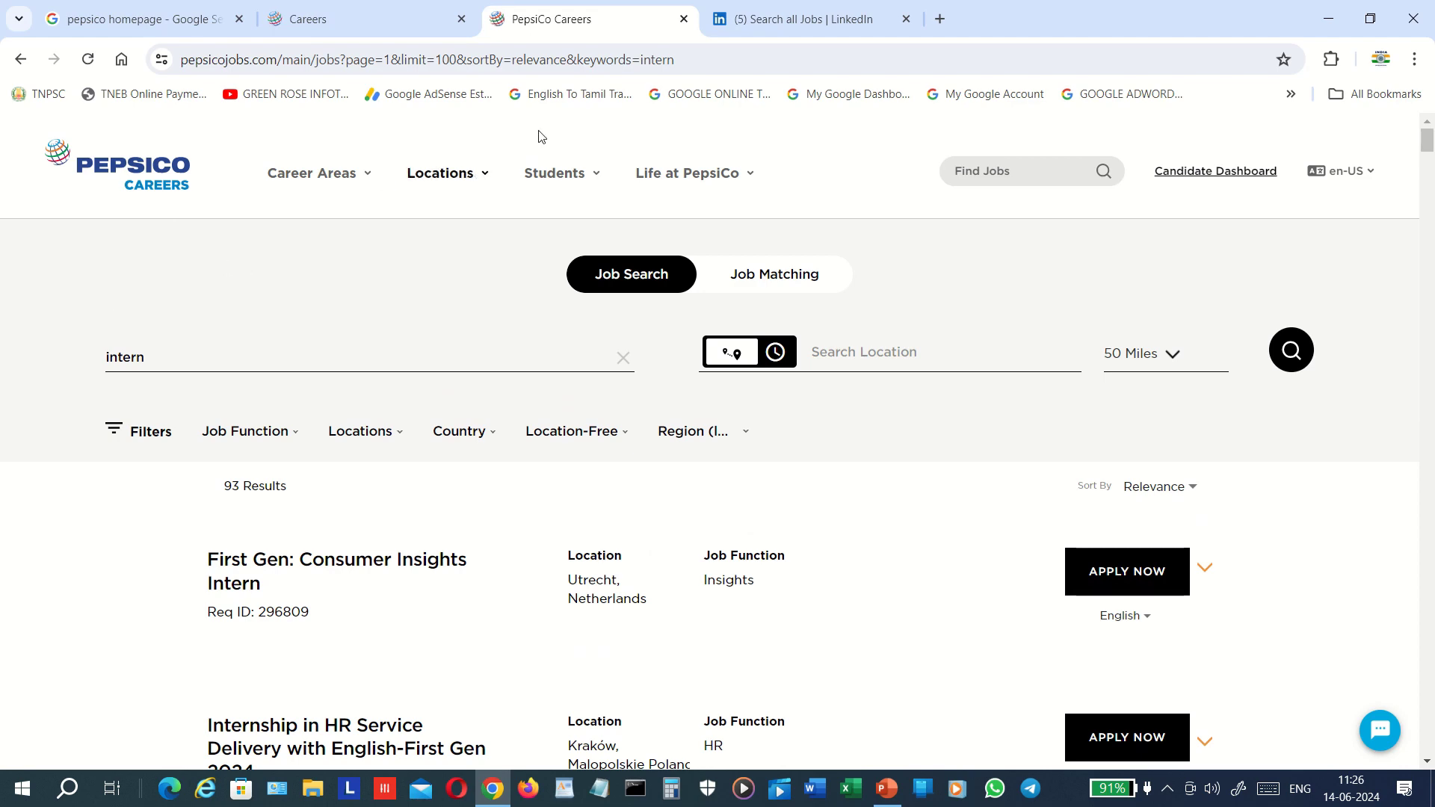
Open the PepsiCo Beverages General Labourer job in Moncton on LinkedIn and read its responsibilities, qualifications and application process
{"action": "double_click", "coordinate": [792, 61]}
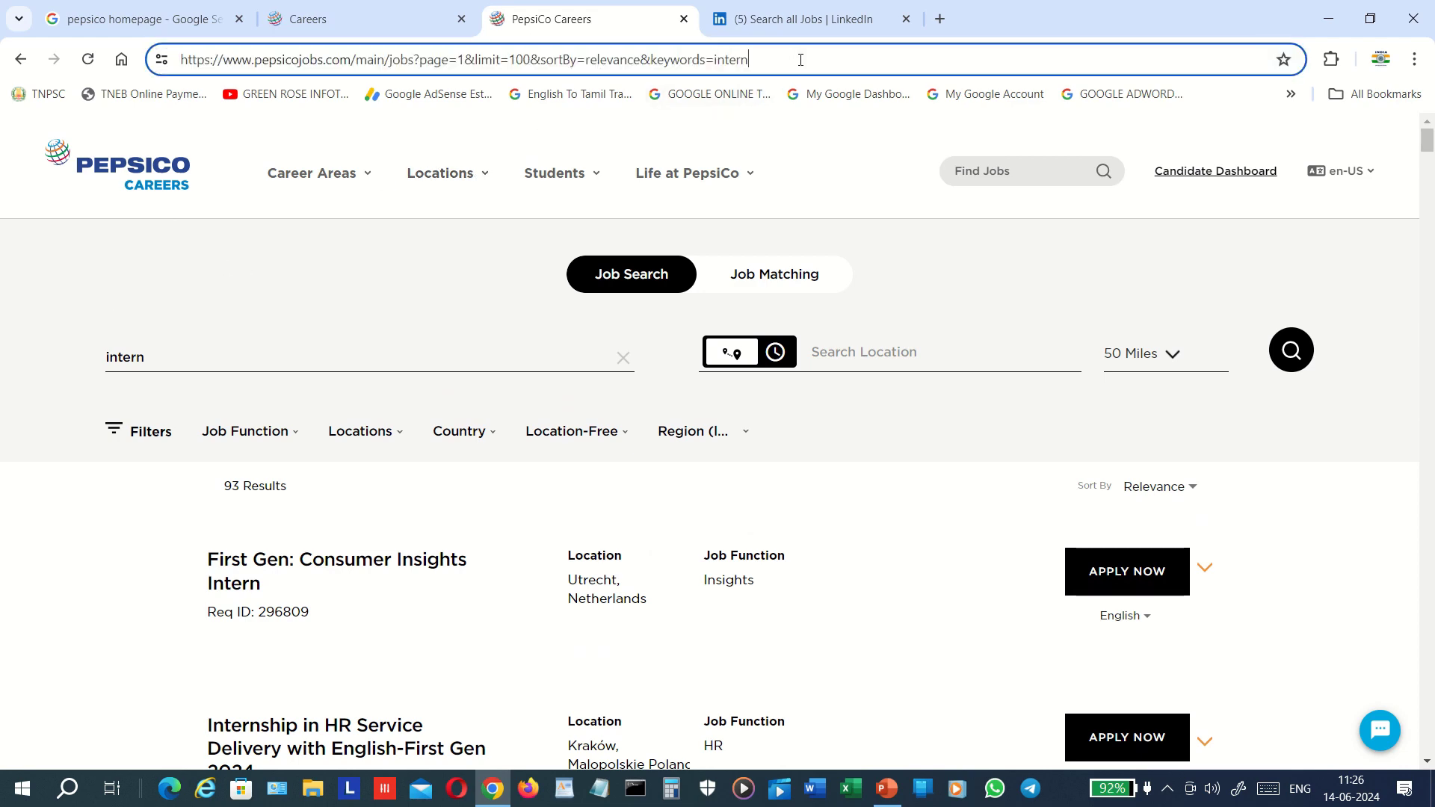
{"action": "left_click", "coordinate": [799, 21]}
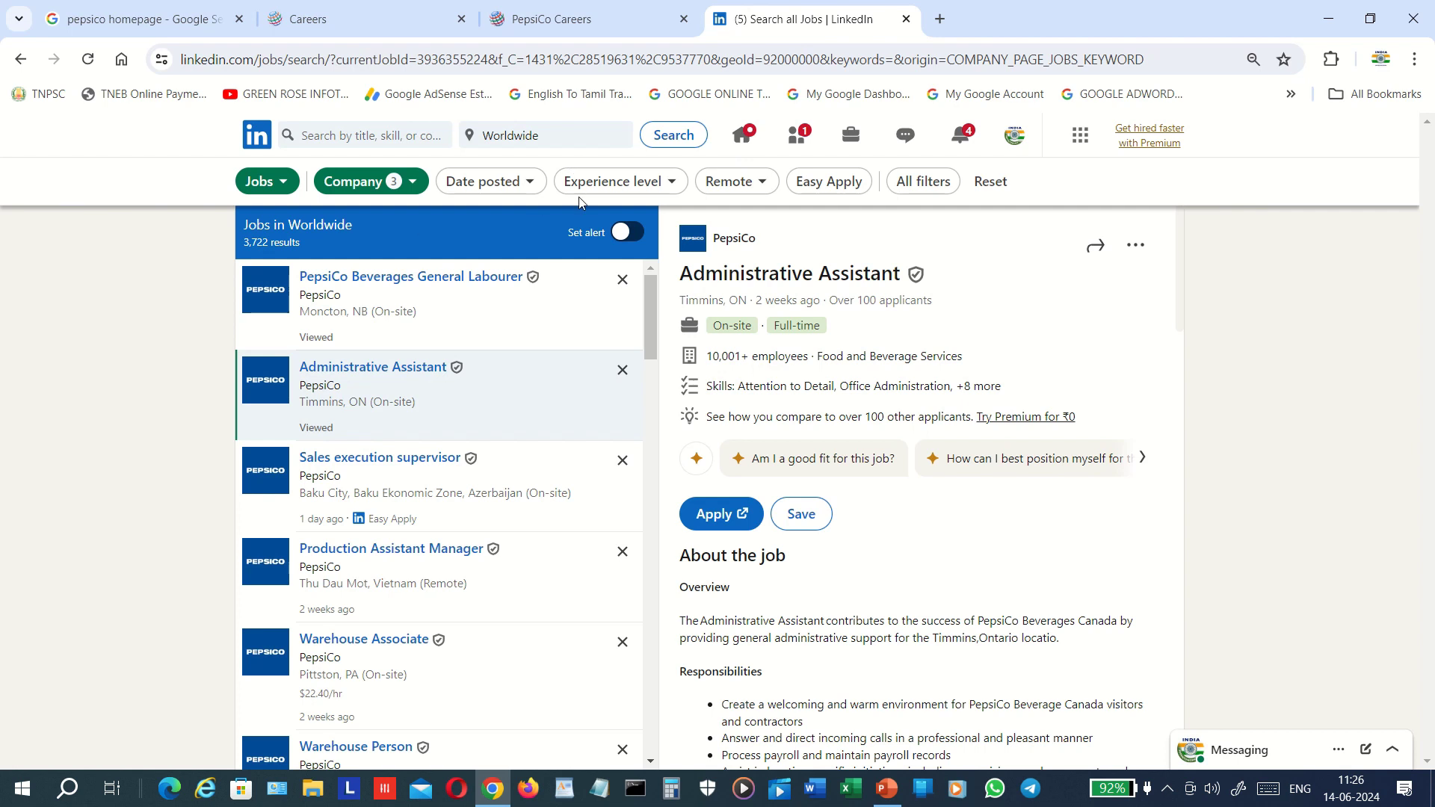
{"action": "left_click", "coordinate": [479, 317]}
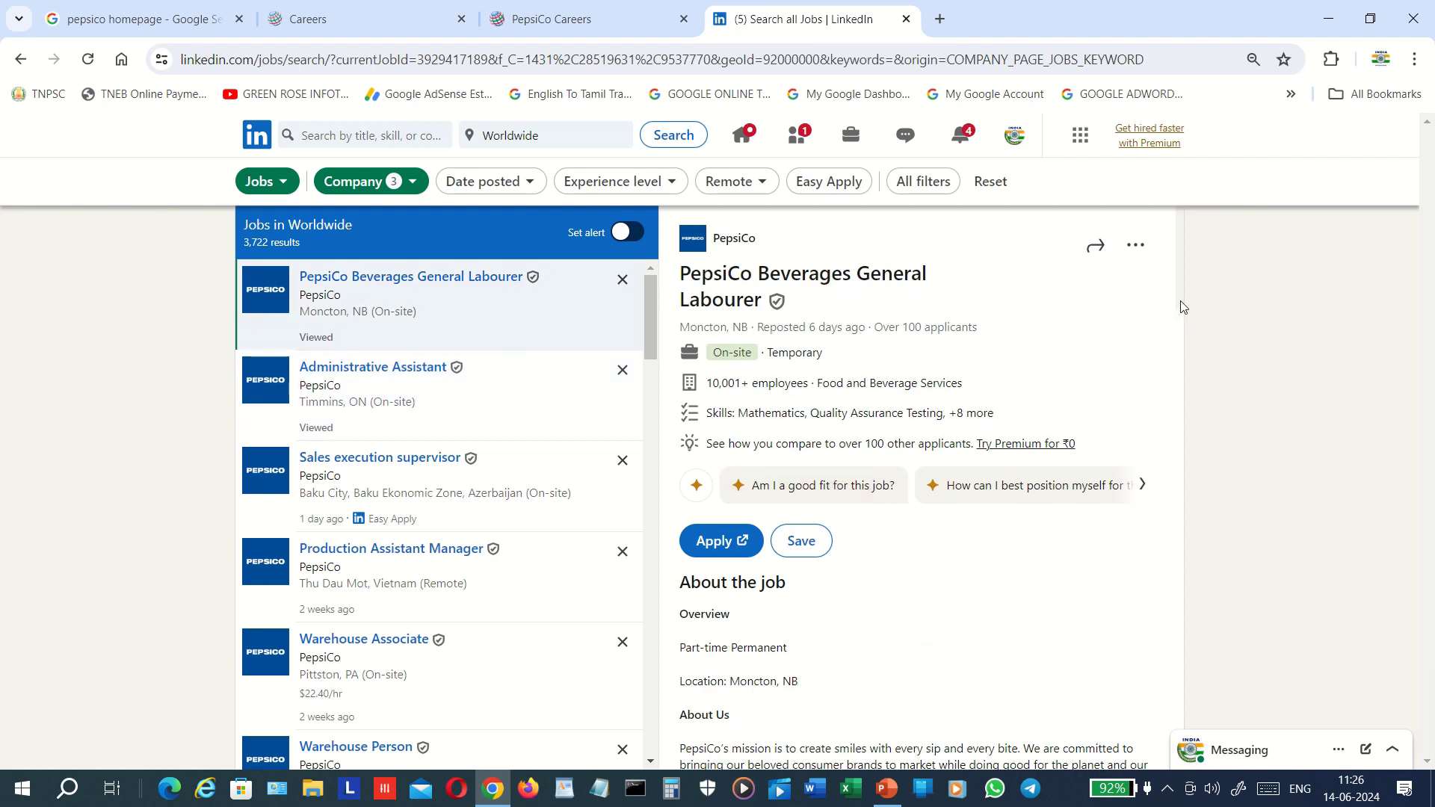
{"action": "scroll", "coordinate": [1182, 306], "scroll_direction": "down", "scroll_amount": 1}
{"action": "scroll", "coordinate": [1191, 326], "scroll_direction": "down", "scroll_amount": 4}
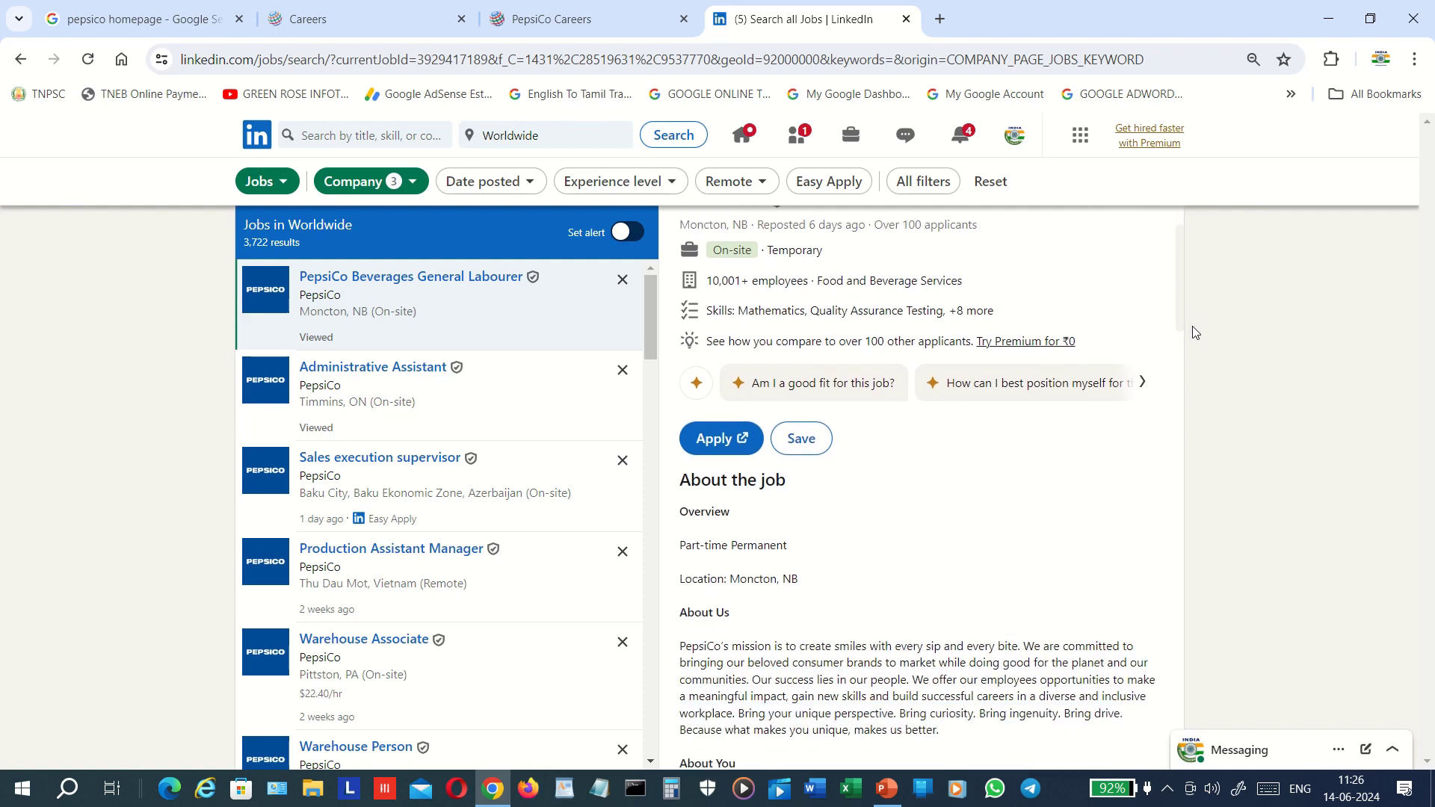
{"action": "scroll", "coordinate": [1214, 372], "scroll_direction": "down", "scroll_amount": 7}
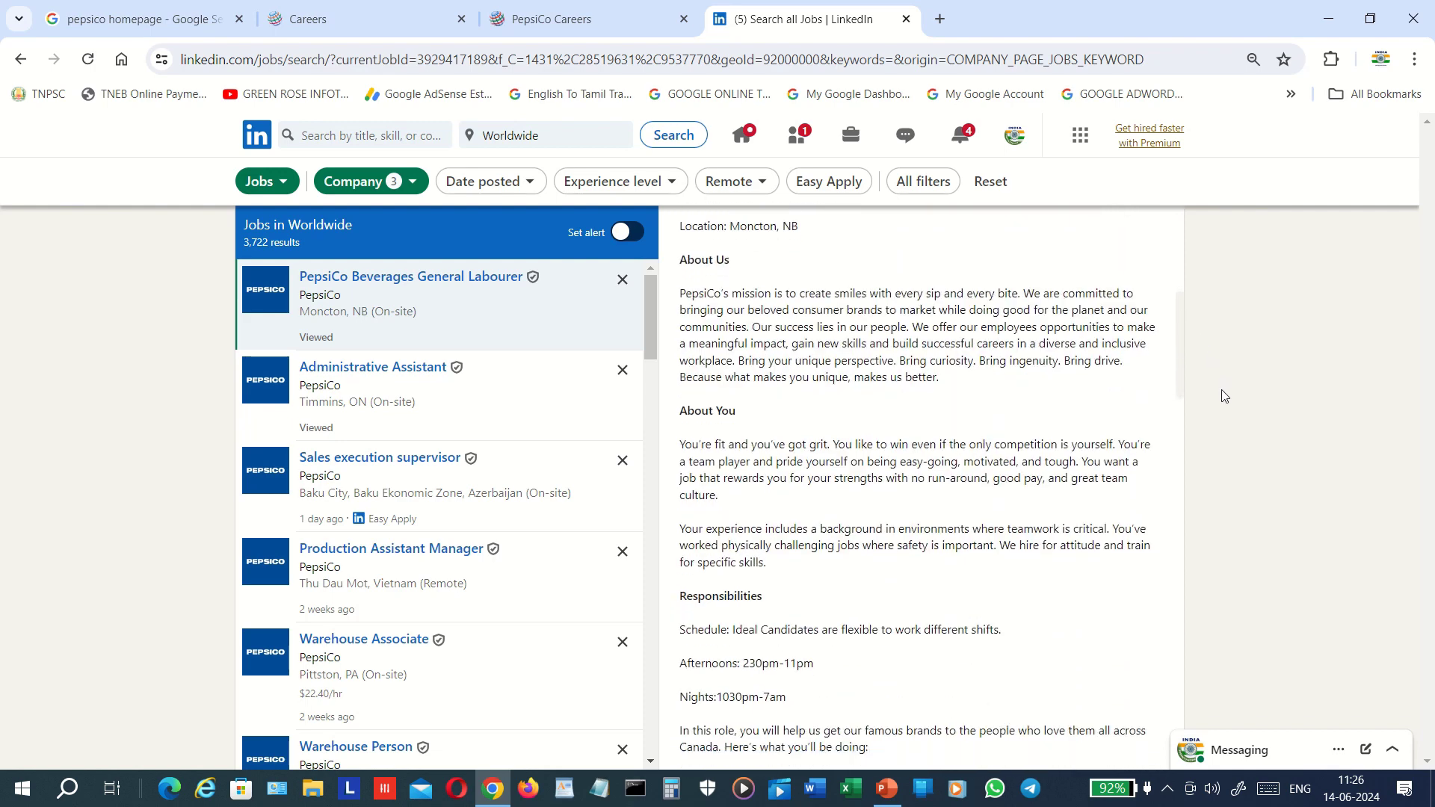
{"action": "scroll", "coordinate": [1249, 463], "scroll_direction": "down", "scroll_amount": 4}
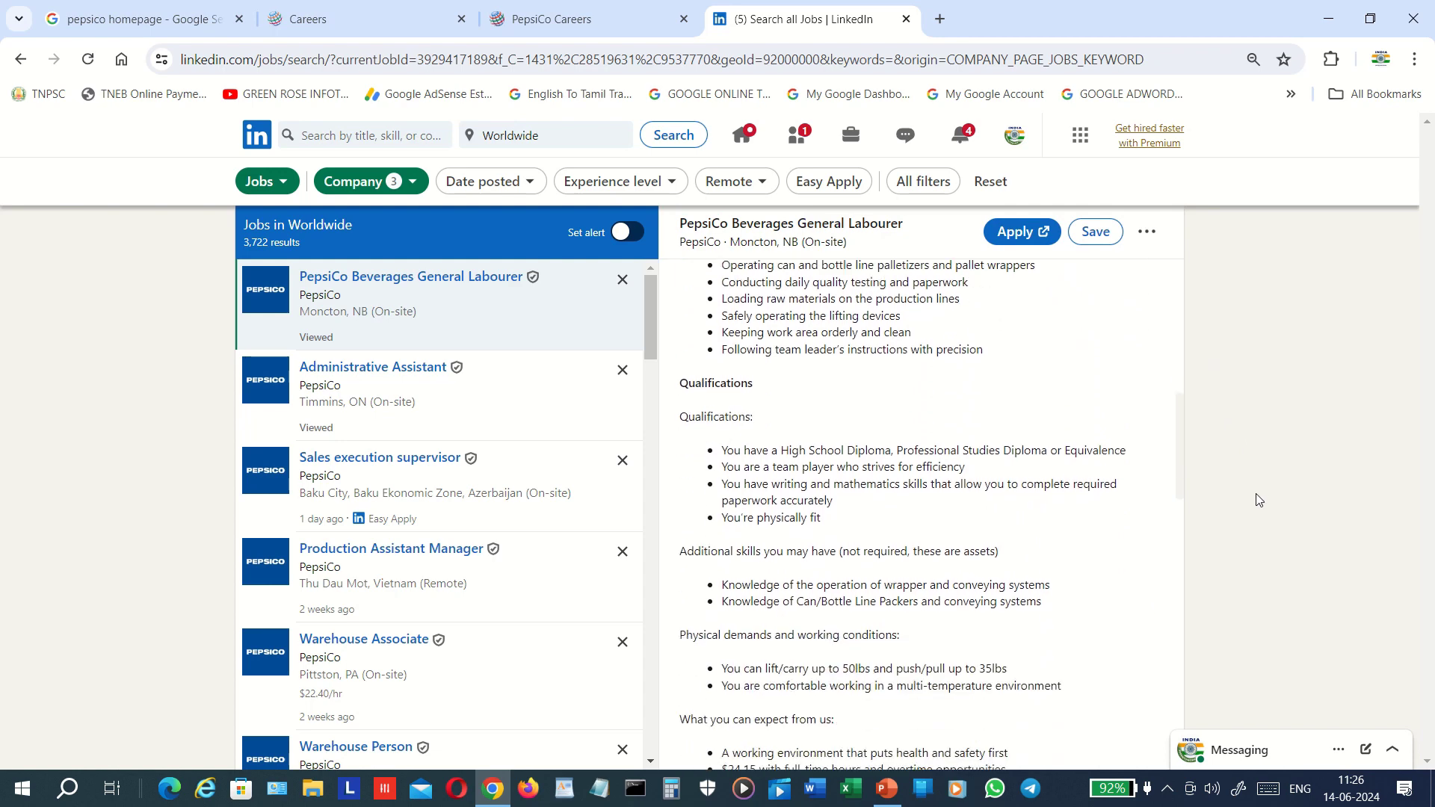
{"action": "scroll", "coordinate": [1263, 514], "scroll_direction": "up", "scroll_amount": 1}
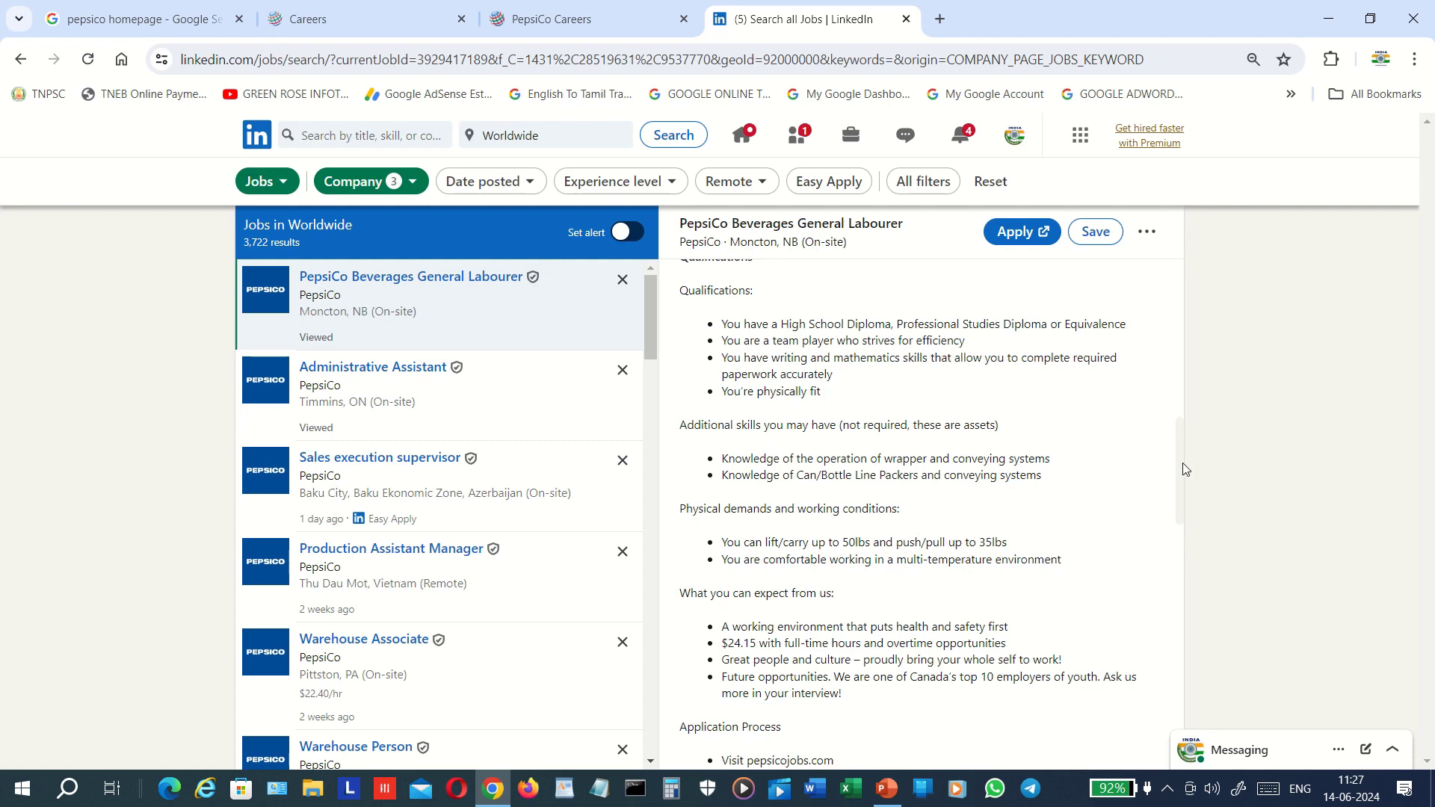
{"action": "left_click_drag", "start_coordinate": [1179, 469], "coordinate": [1202, 537]}
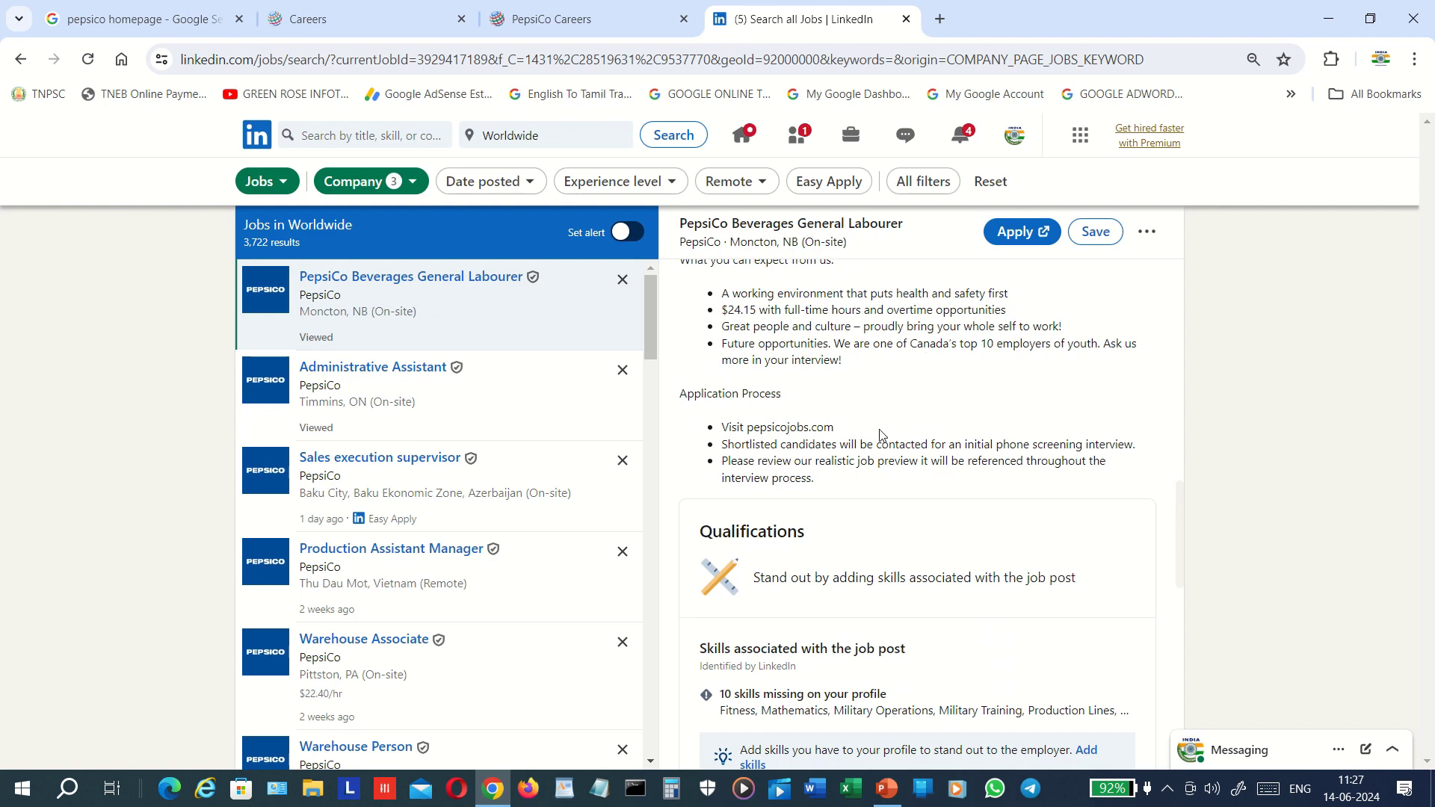
Follow the General Labourer job's apply link to the PepsiCo Careers site and read the full job description there
{"action": "left_click_drag", "start_coordinate": [1180, 530], "coordinate": [1198, 304]}
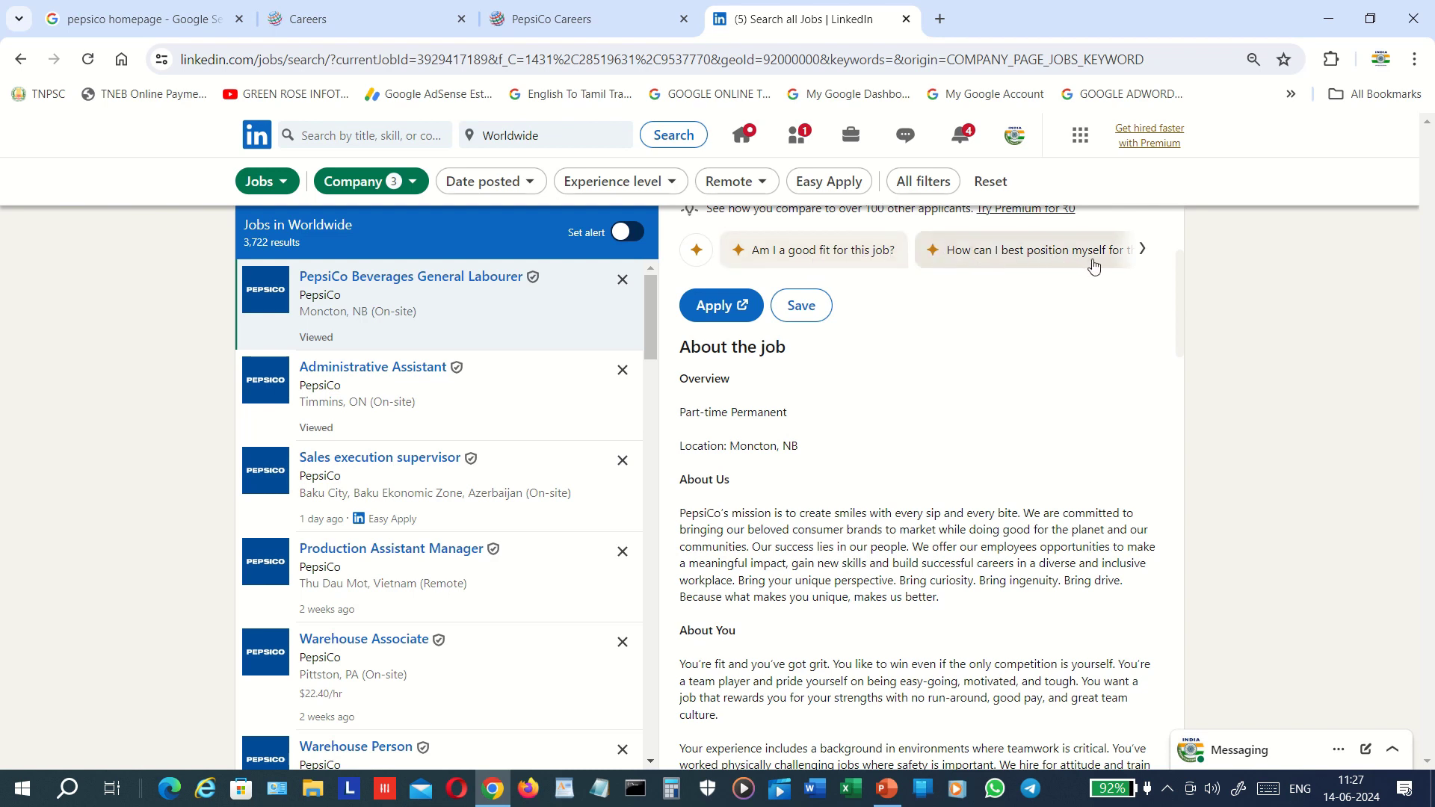
{"action": "left_click", "coordinate": [702, 310]}
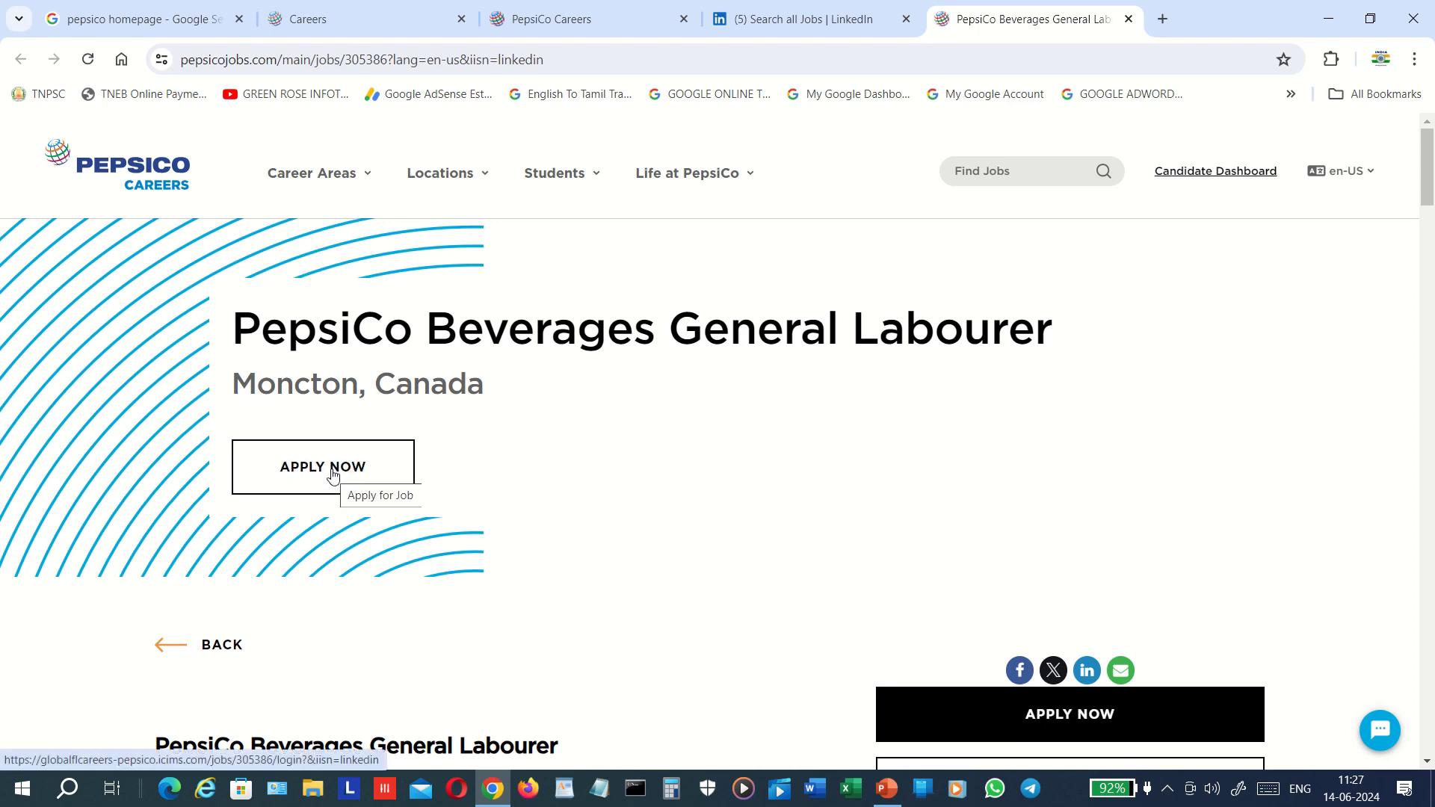
{"action": "scroll", "coordinate": [333, 475], "scroll_direction": "down", "scroll_amount": 5}
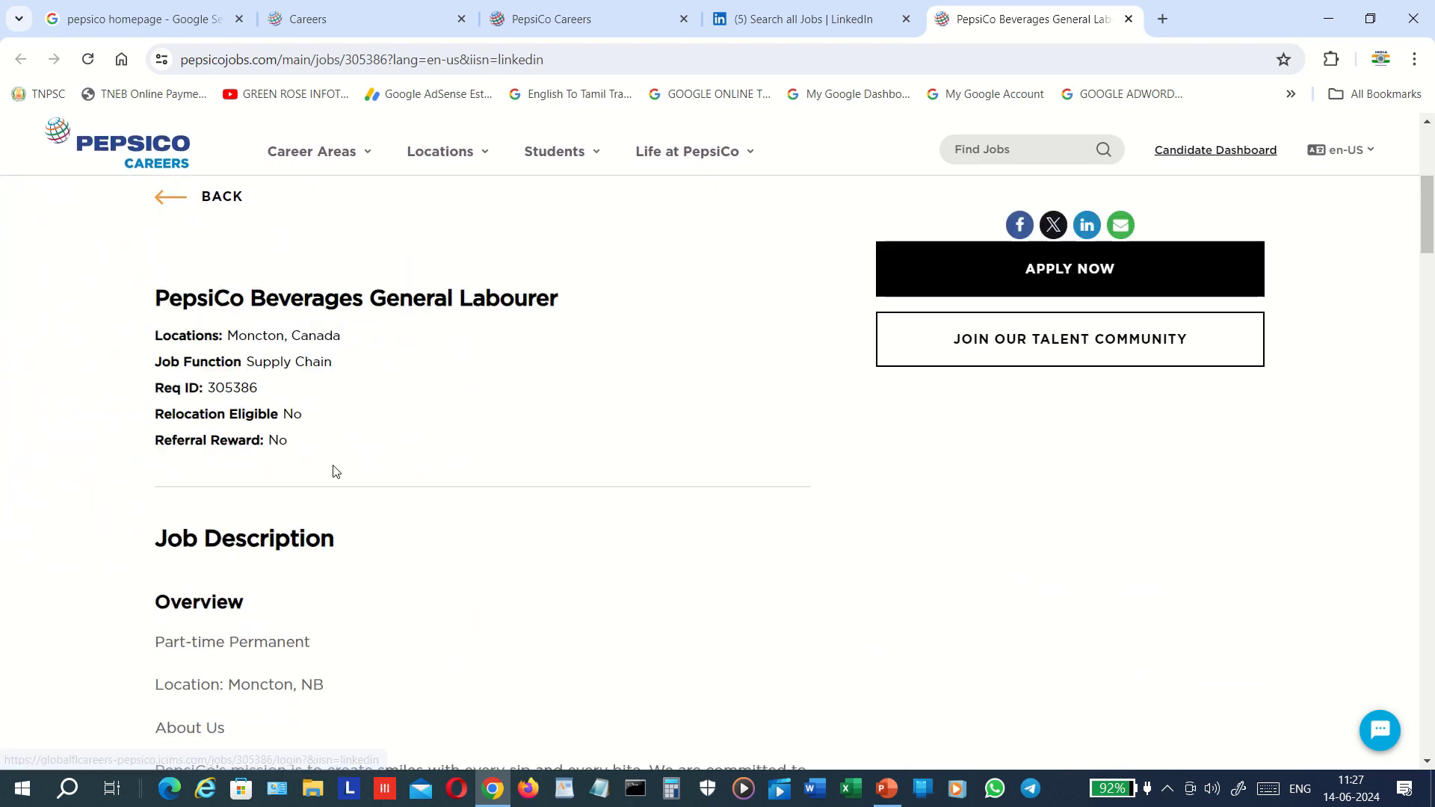
{"action": "scroll", "coordinate": [44, 436], "scroll_direction": "down", "scroll_amount": 6}
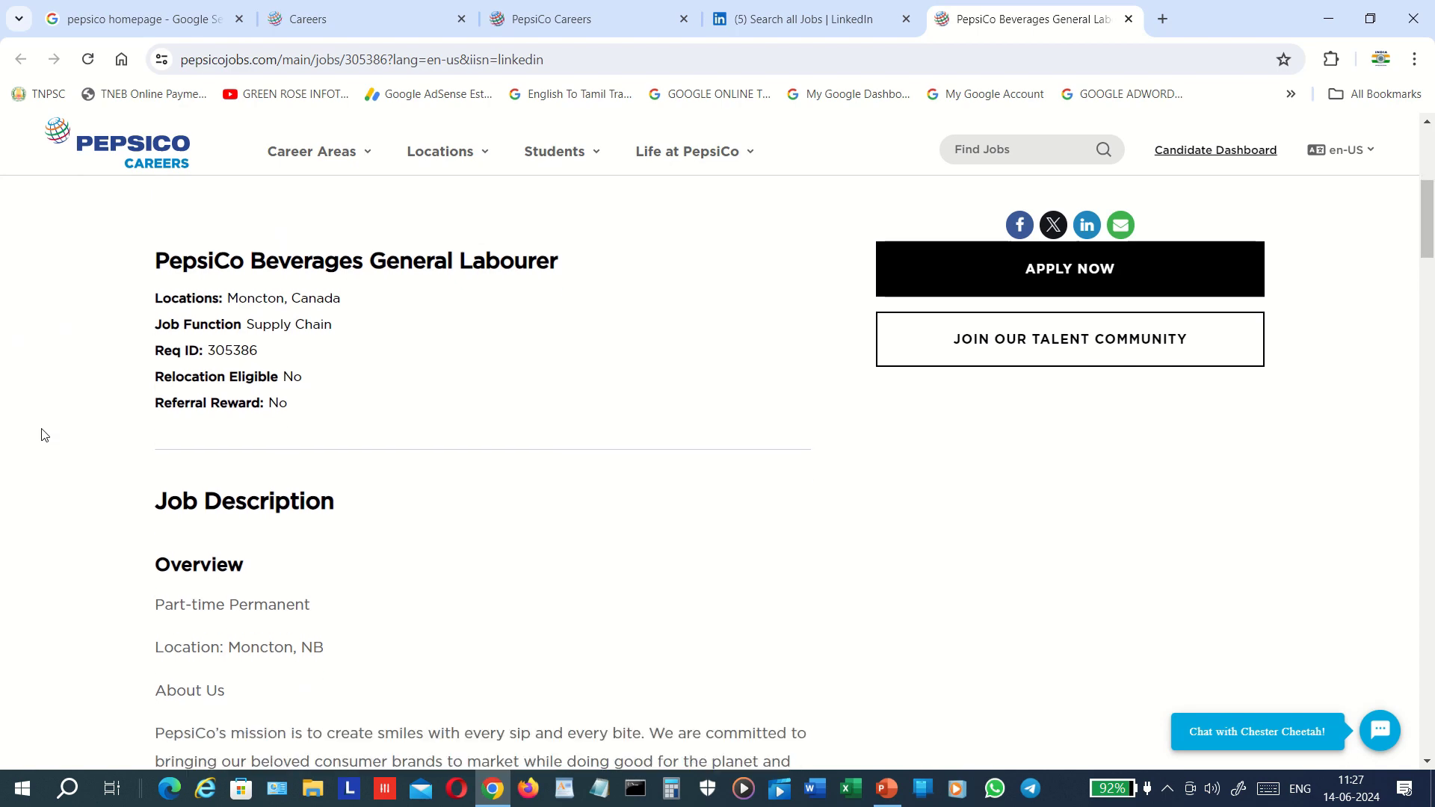
{"action": "scroll", "coordinate": [43, 435], "scroll_direction": "down", "scroll_amount": 3}
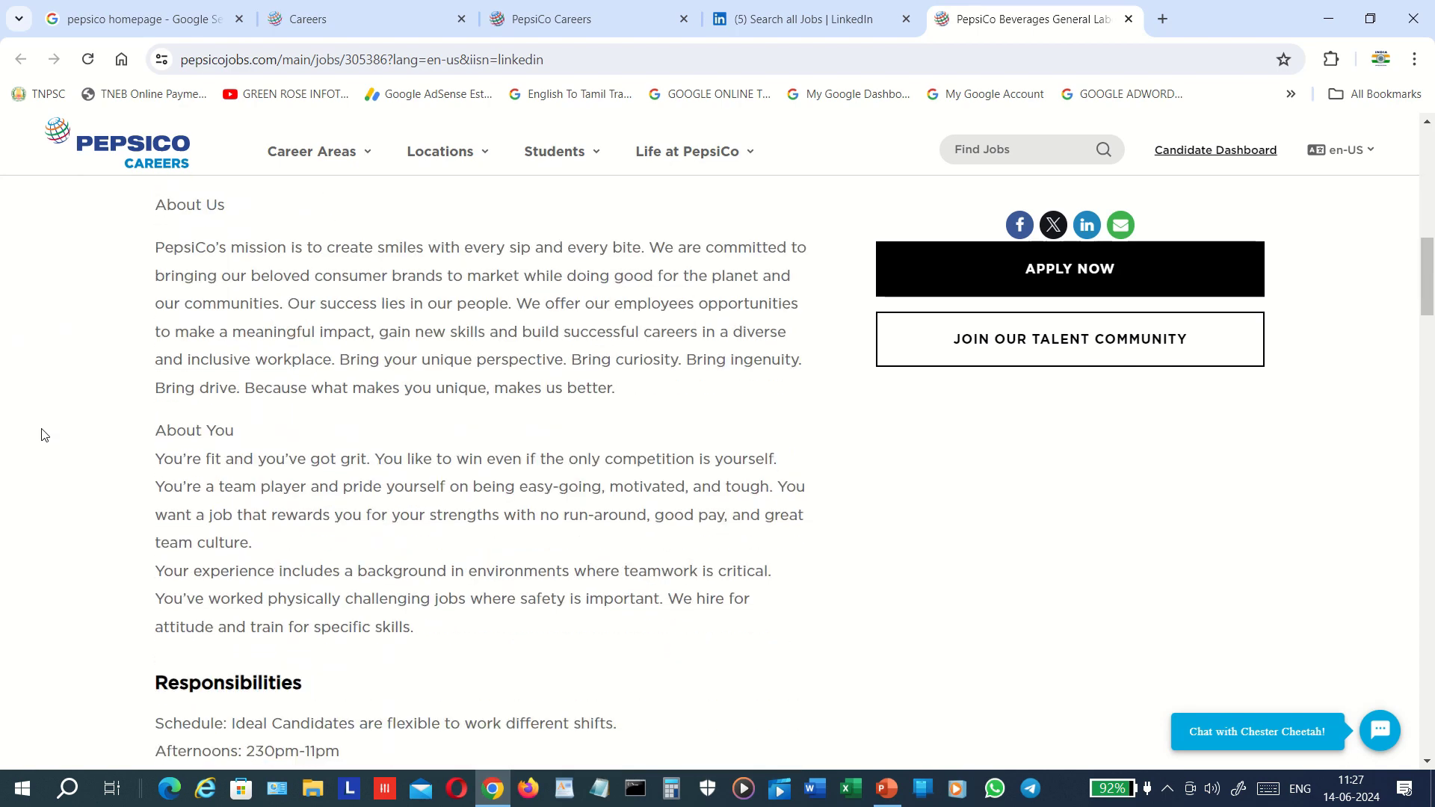
{"action": "scroll", "coordinate": [43, 435], "scroll_direction": "down", "scroll_amount": 10}
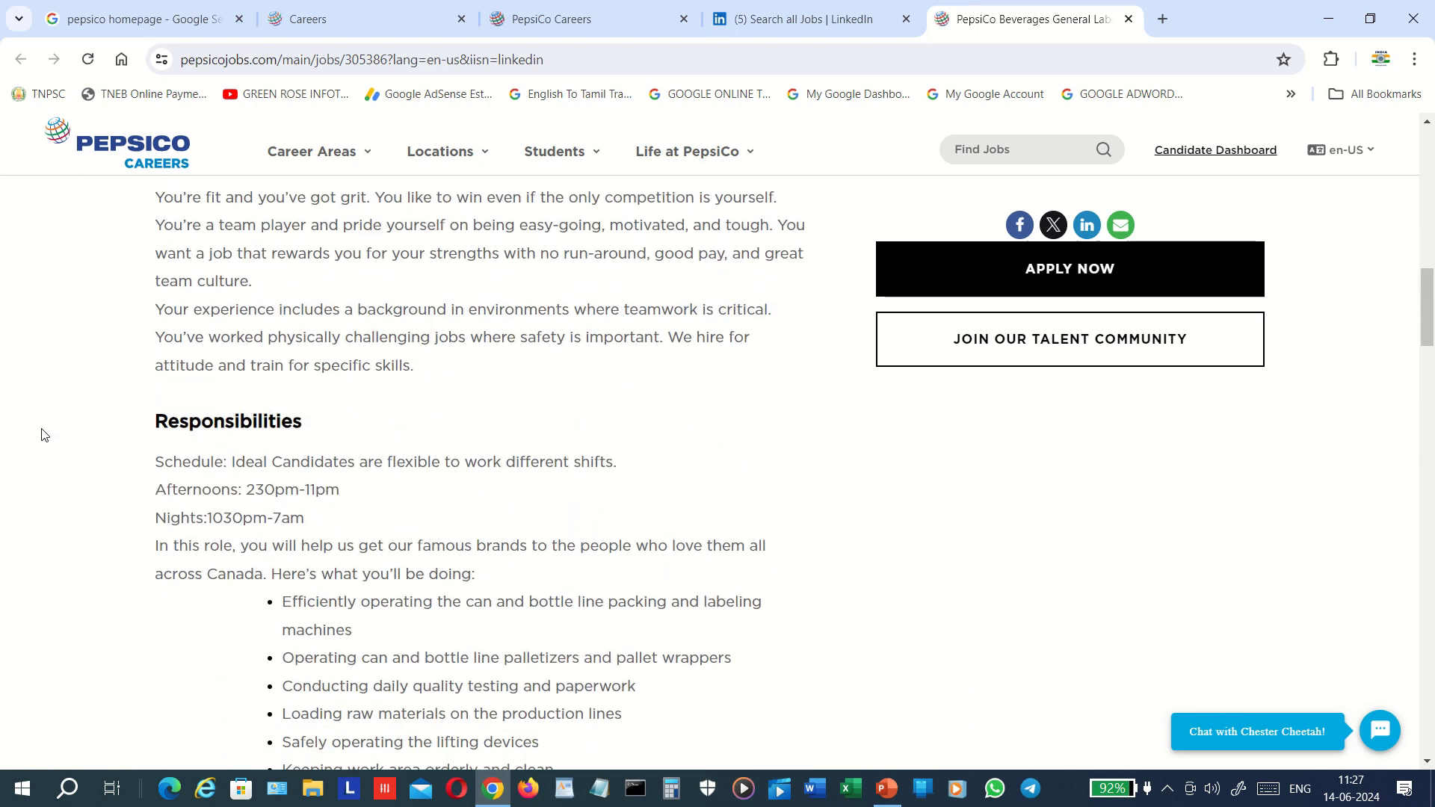
{"action": "scroll", "coordinate": [44, 435], "scroll_direction": "up", "scroll_amount": 2}
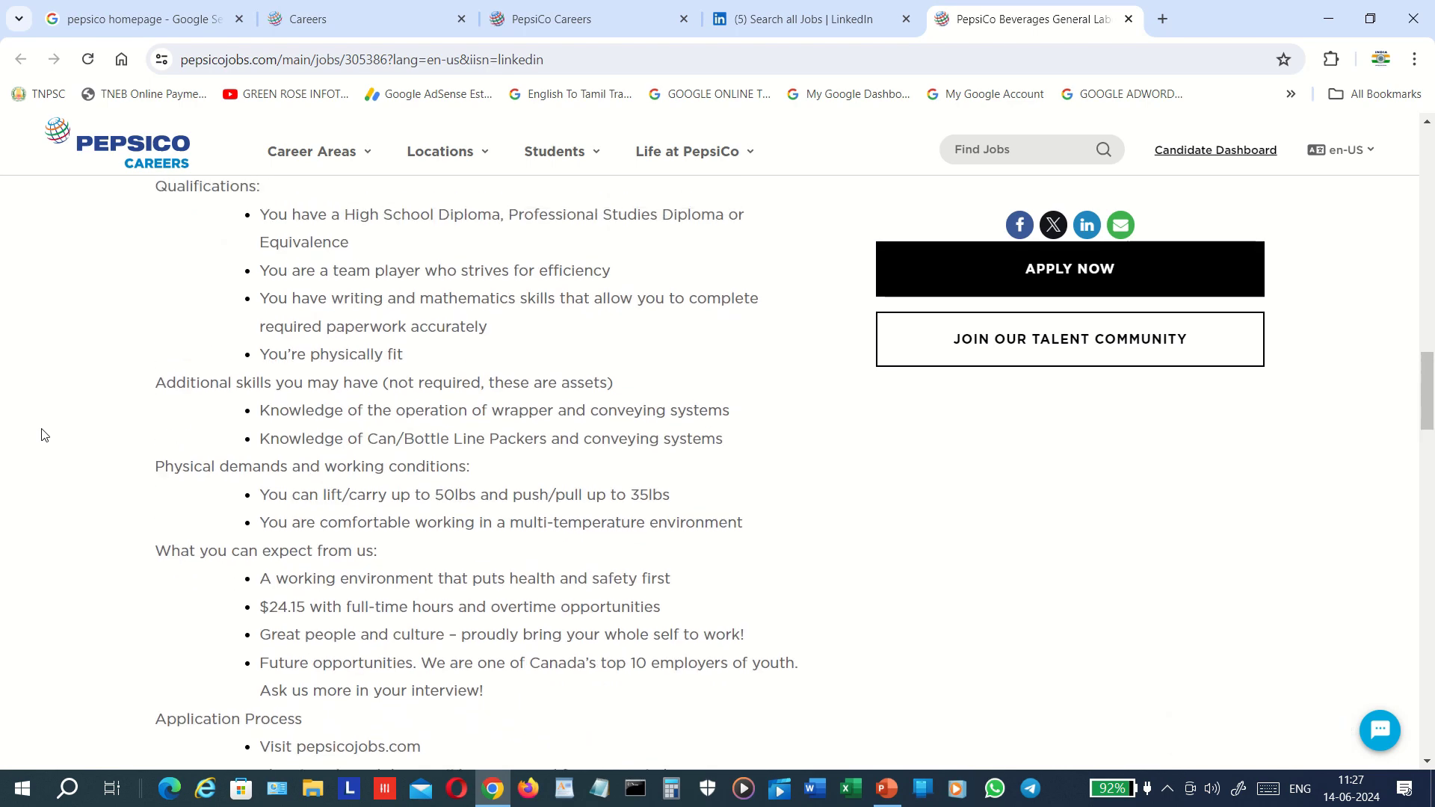
{"action": "scroll", "coordinate": [44, 435], "scroll_direction": "down", "scroll_amount": 1}
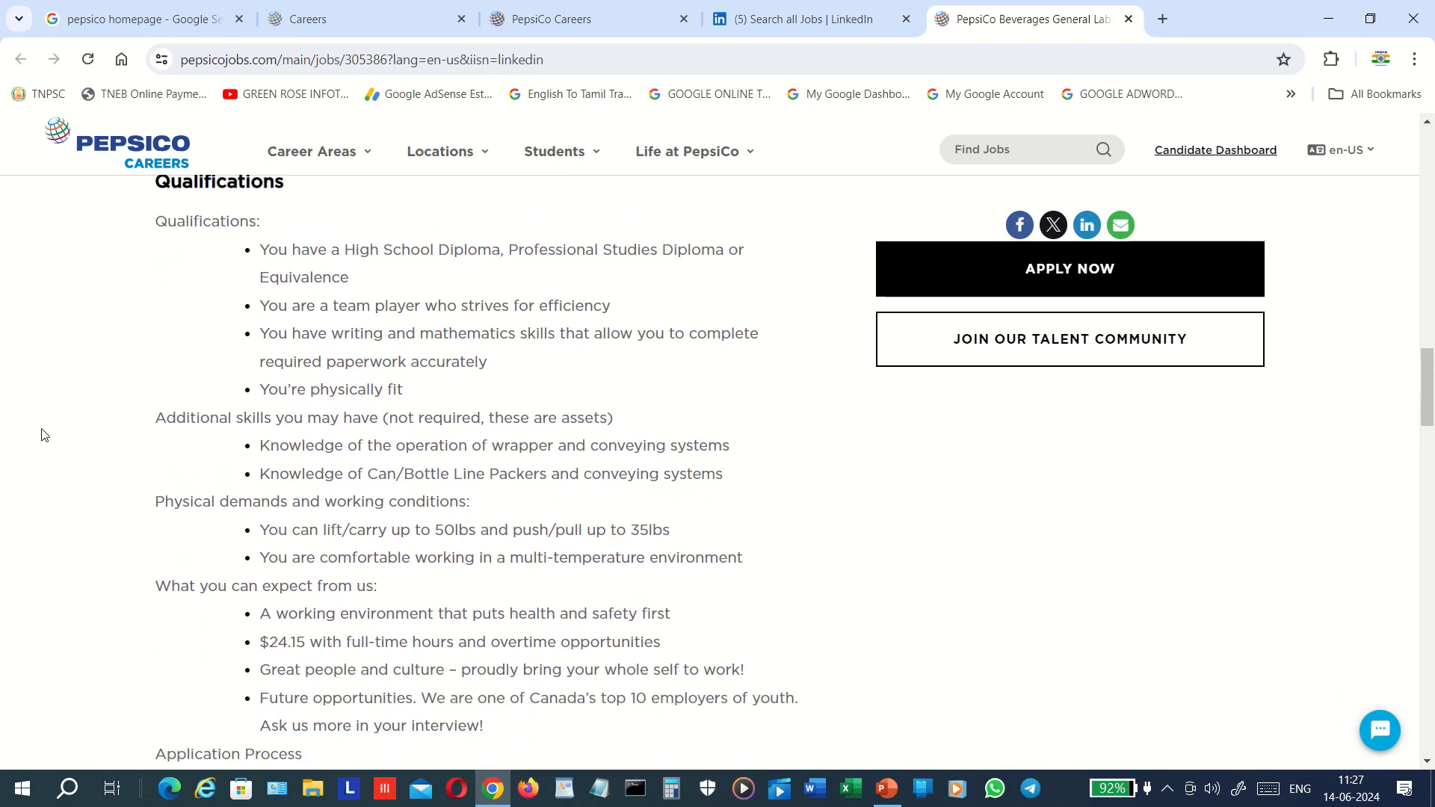
{"action": "scroll", "coordinate": [43, 435], "scroll_direction": "down", "scroll_amount": 7}
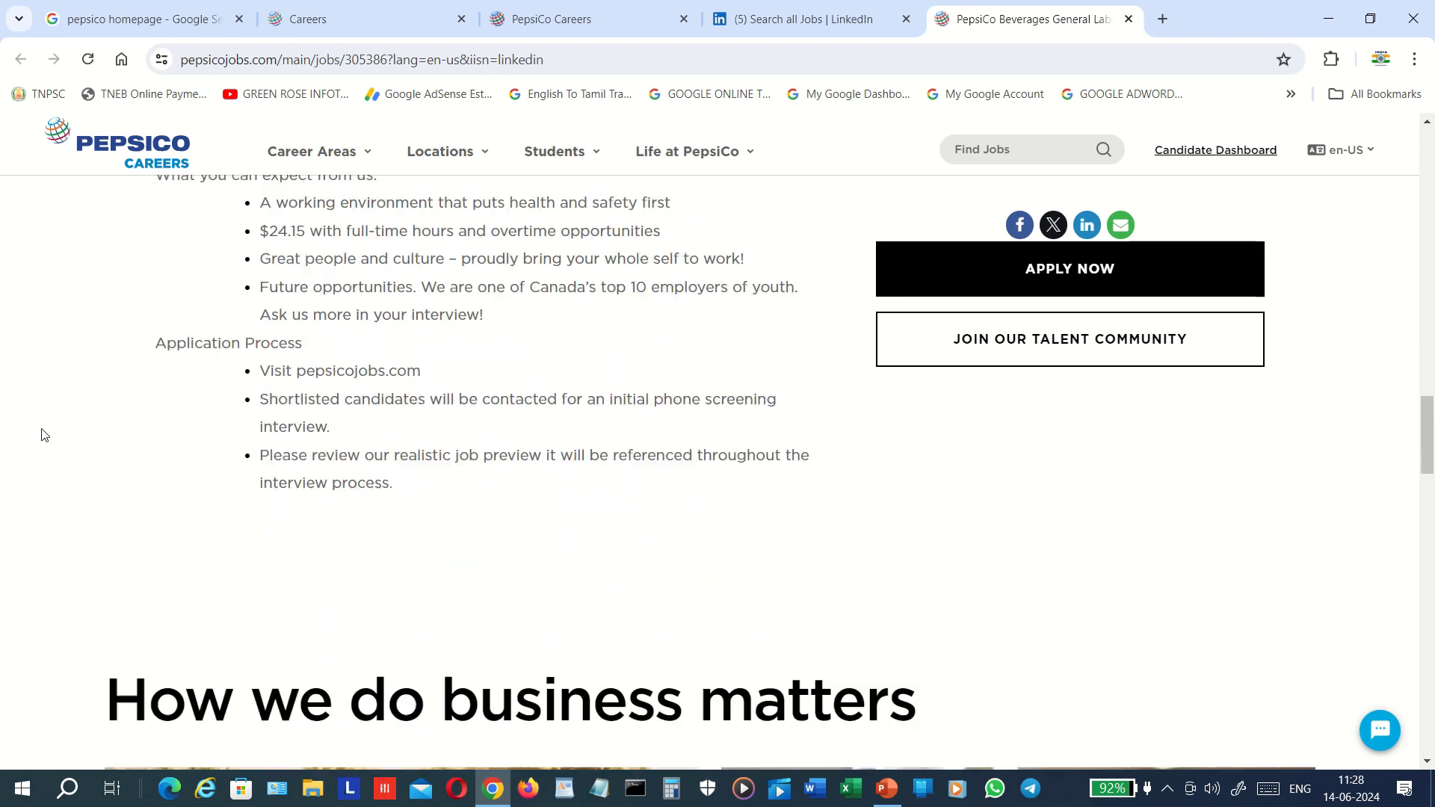
{"action": "scroll", "coordinate": [43, 435], "scroll_direction": "up", "scroll_amount": 5}
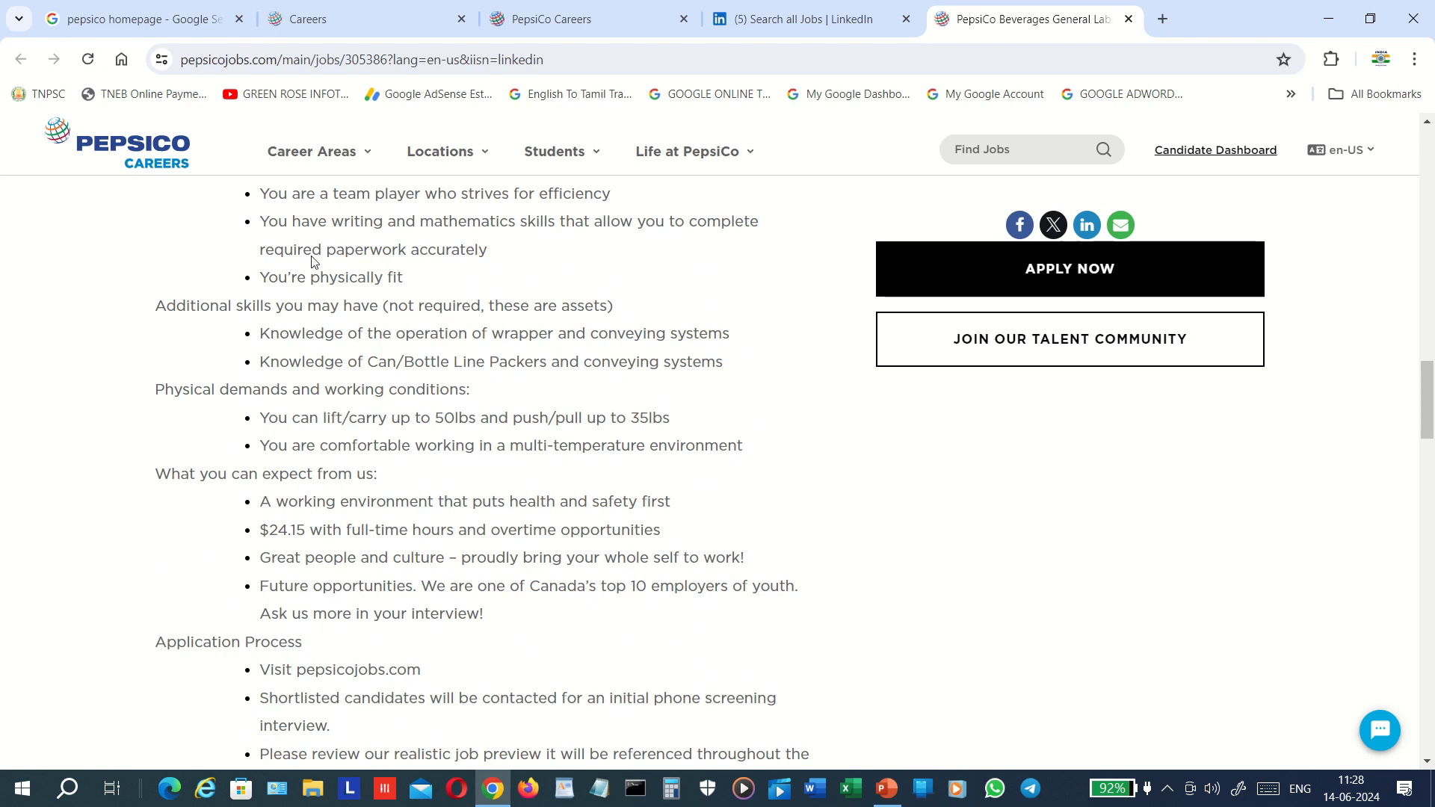
Start the online application for the PepsiCo Beverages General Labourer job in Moncton
{"action": "left_click", "coordinate": [1432, 168]}
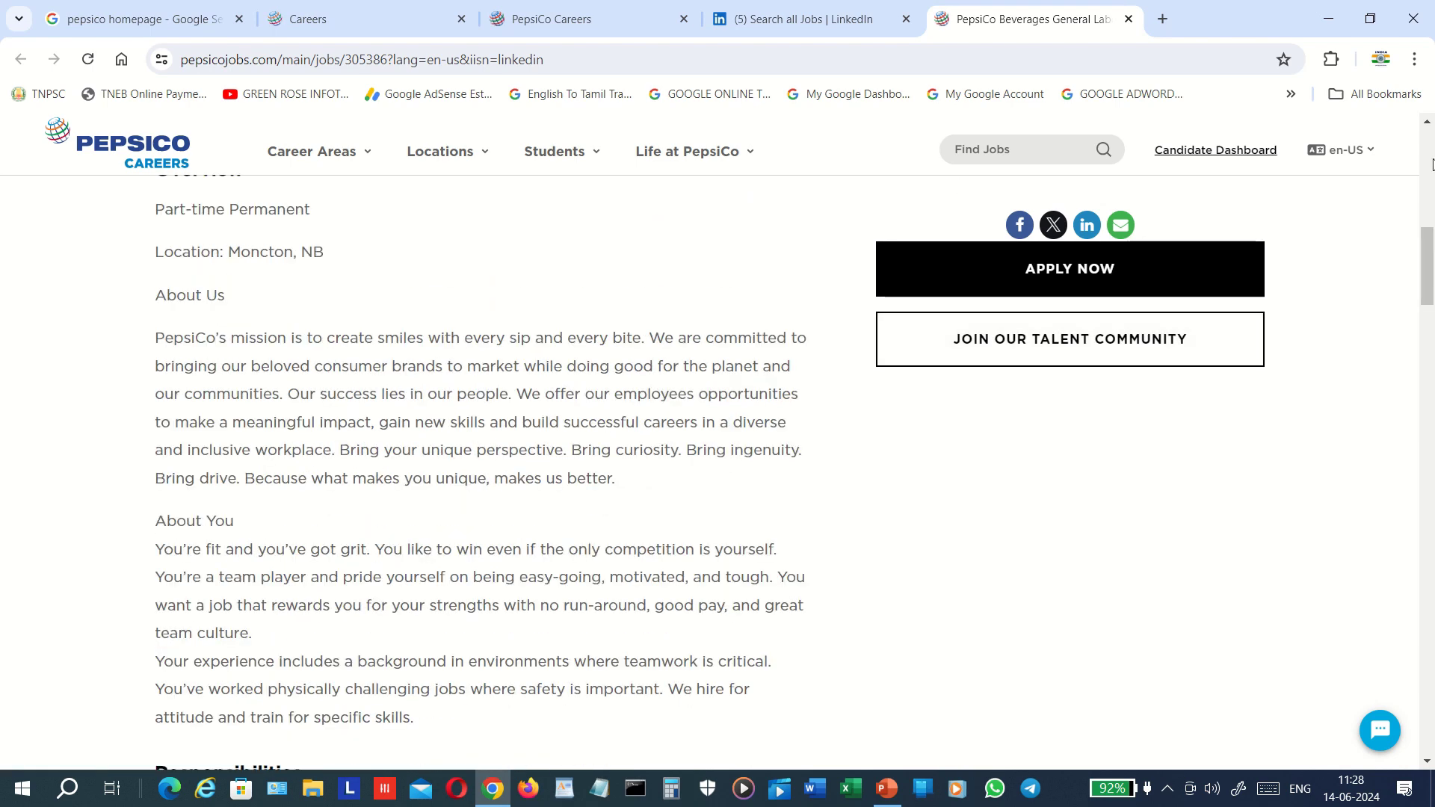
{"action": "left_click_drag", "start_coordinate": [1432, 162], "coordinate": [1432, 179]}
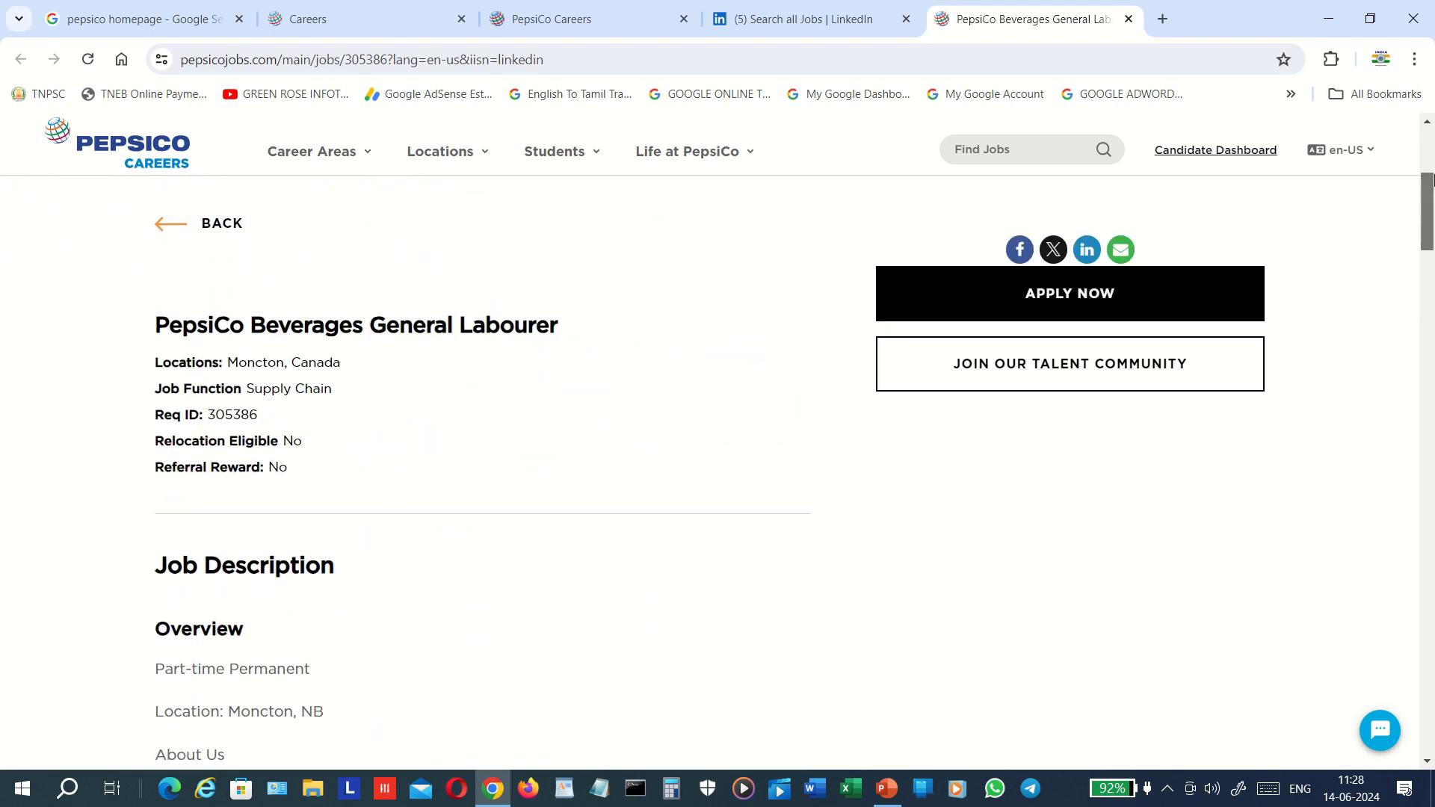
{"action": "left_click", "coordinate": [1068, 301]}
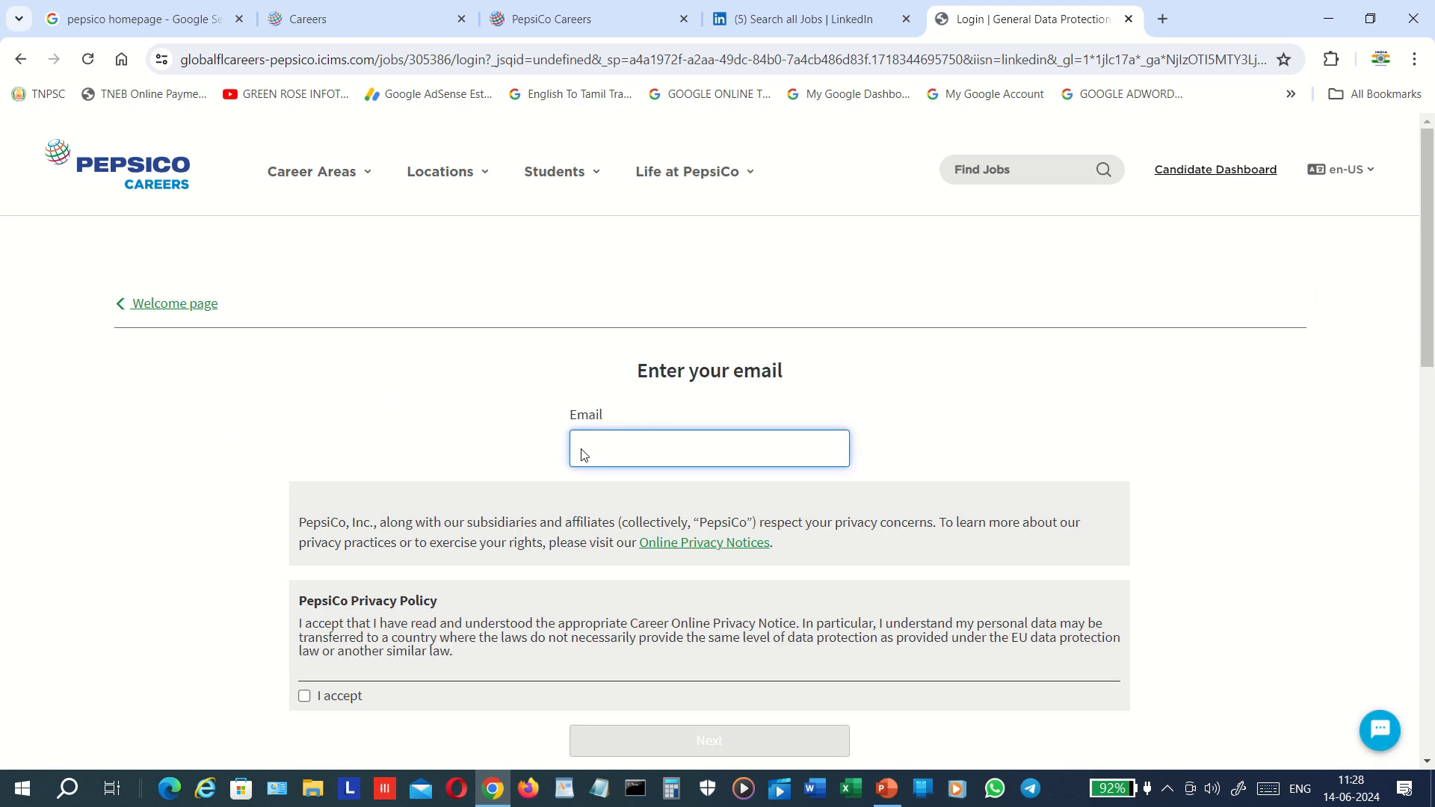
Enter the applicant's email, accept the PepsiCo Privacy Policy and continue to the candidate profile
{"action": "left_click", "coordinate": [655, 447]}
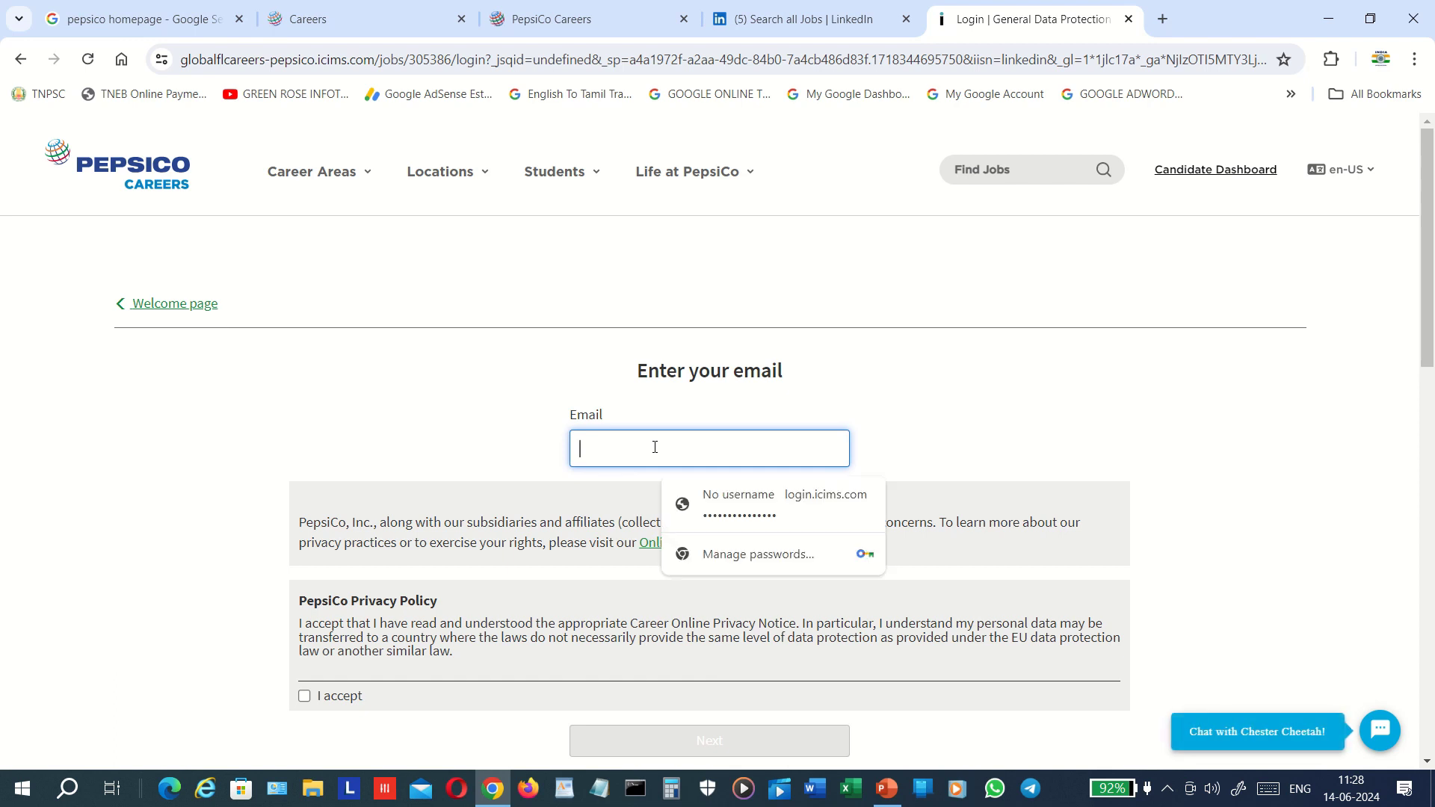
{"action": "type", "text": "v"}
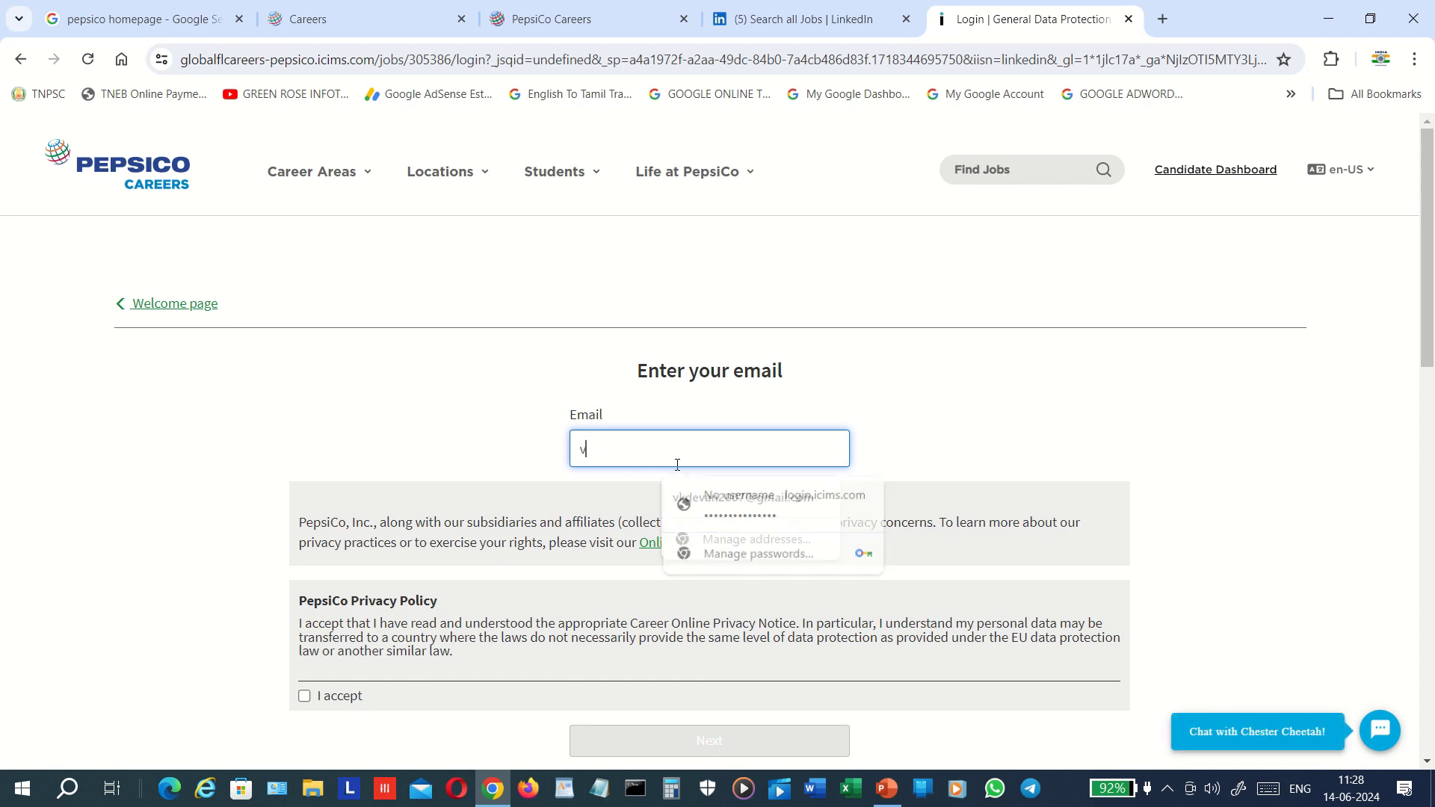
{"action": "type", "text": "k"}
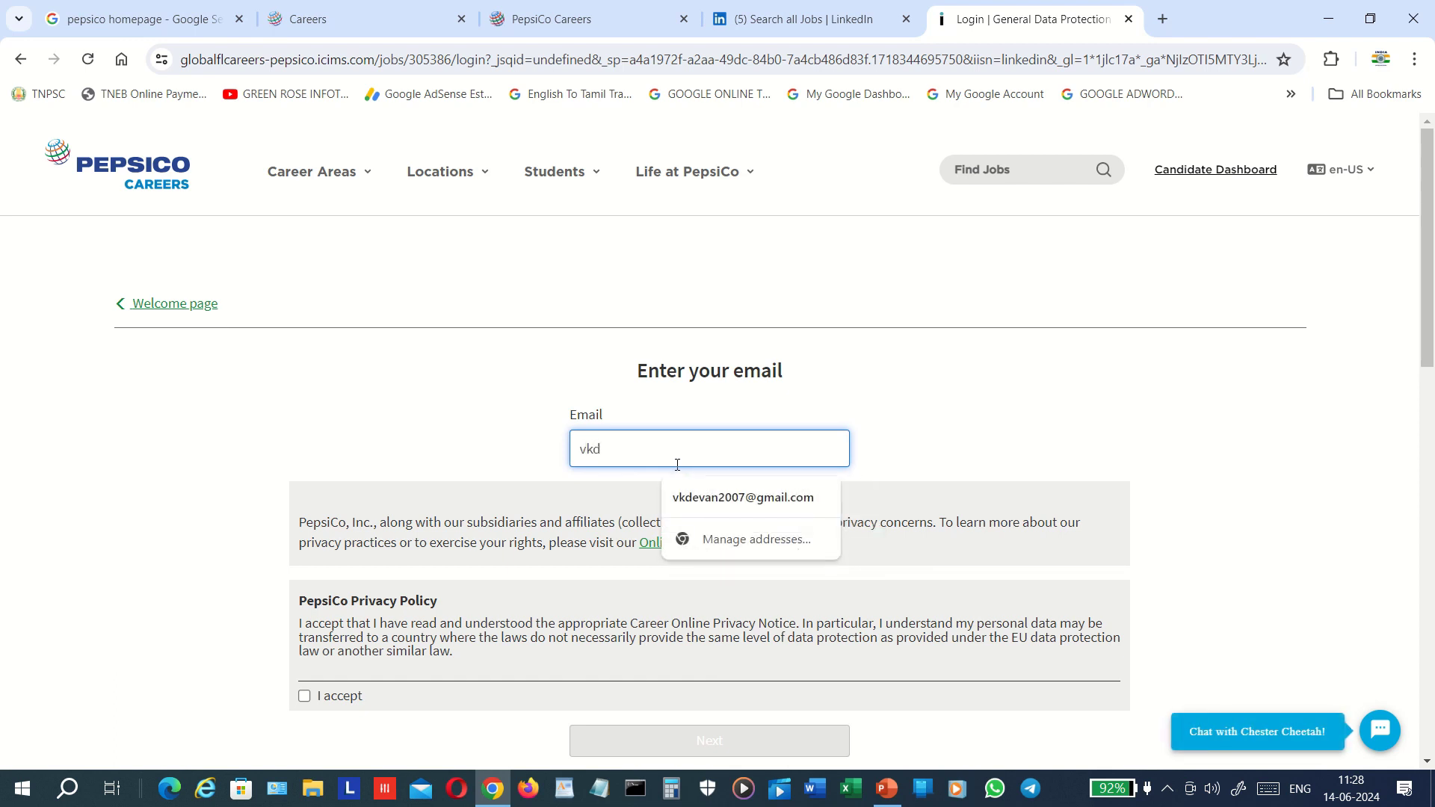
{"action": "type", "text": "d"}
{"action": "left_click", "coordinate": [718, 498]}
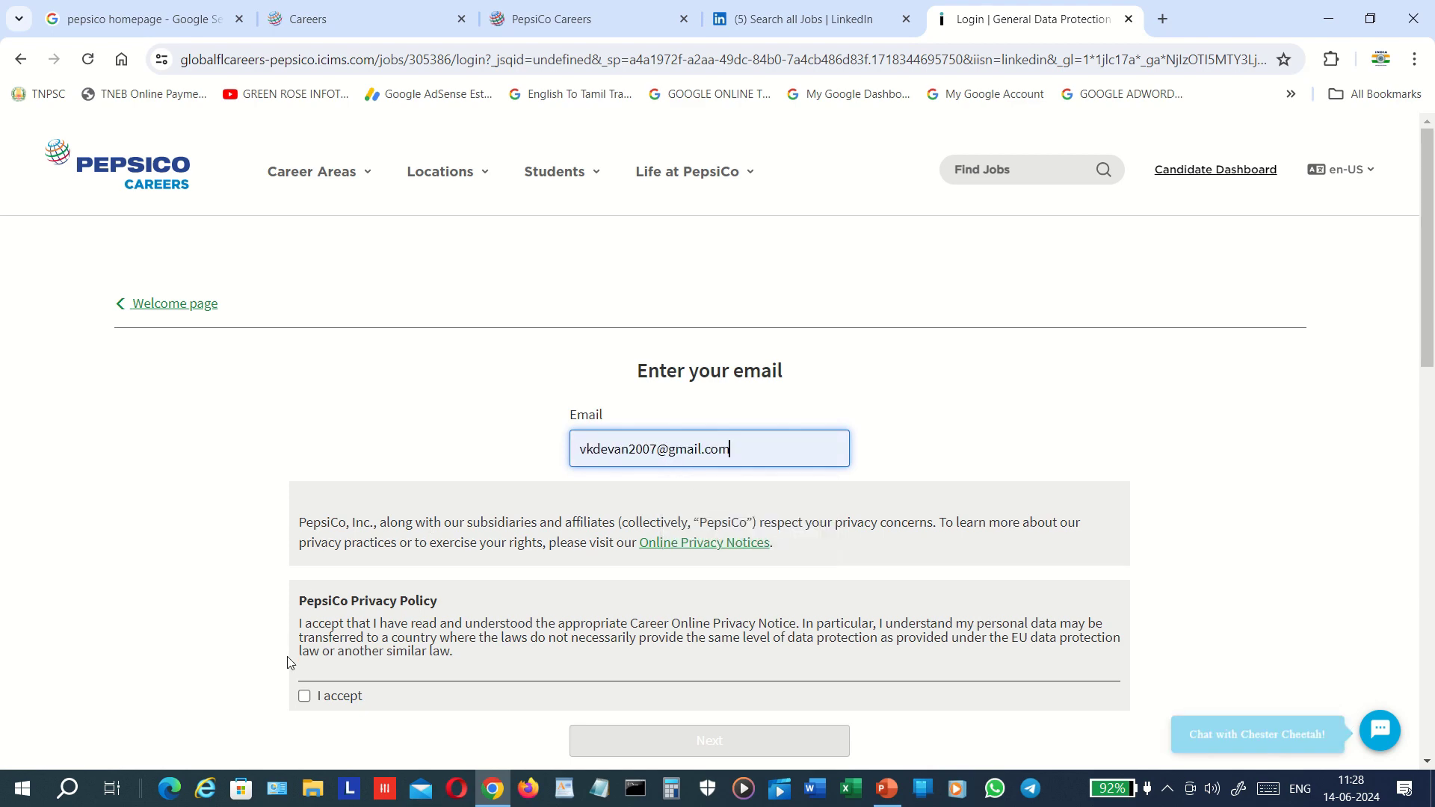
{"action": "left_click", "coordinate": [302, 695]}
{"action": "scroll", "coordinate": [281, 697], "scroll_direction": "down", "scroll_amount": 1}
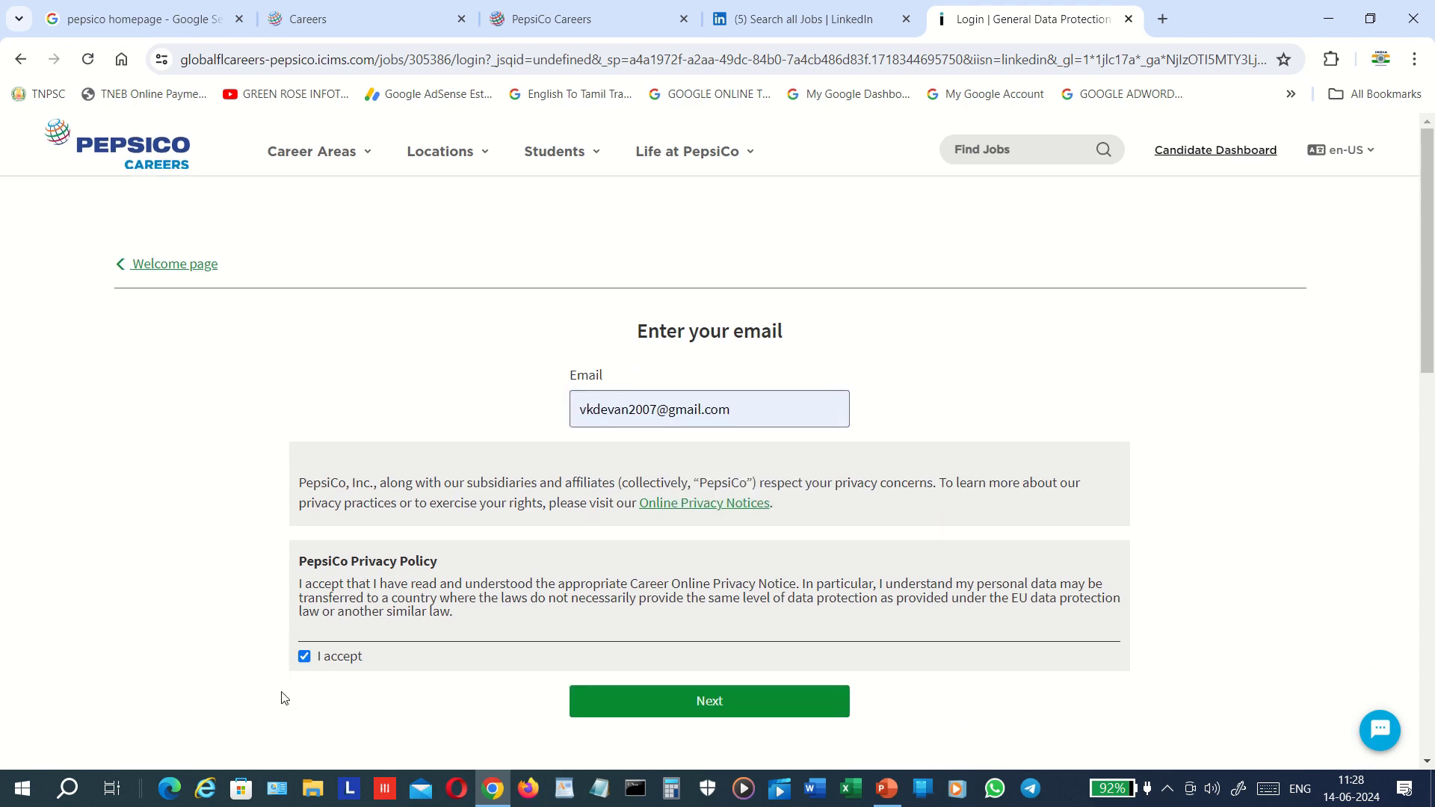
{"action": "scroll", "coordinate": [282, 697], "scroll_direction": "down", "scroll_amount": 5}
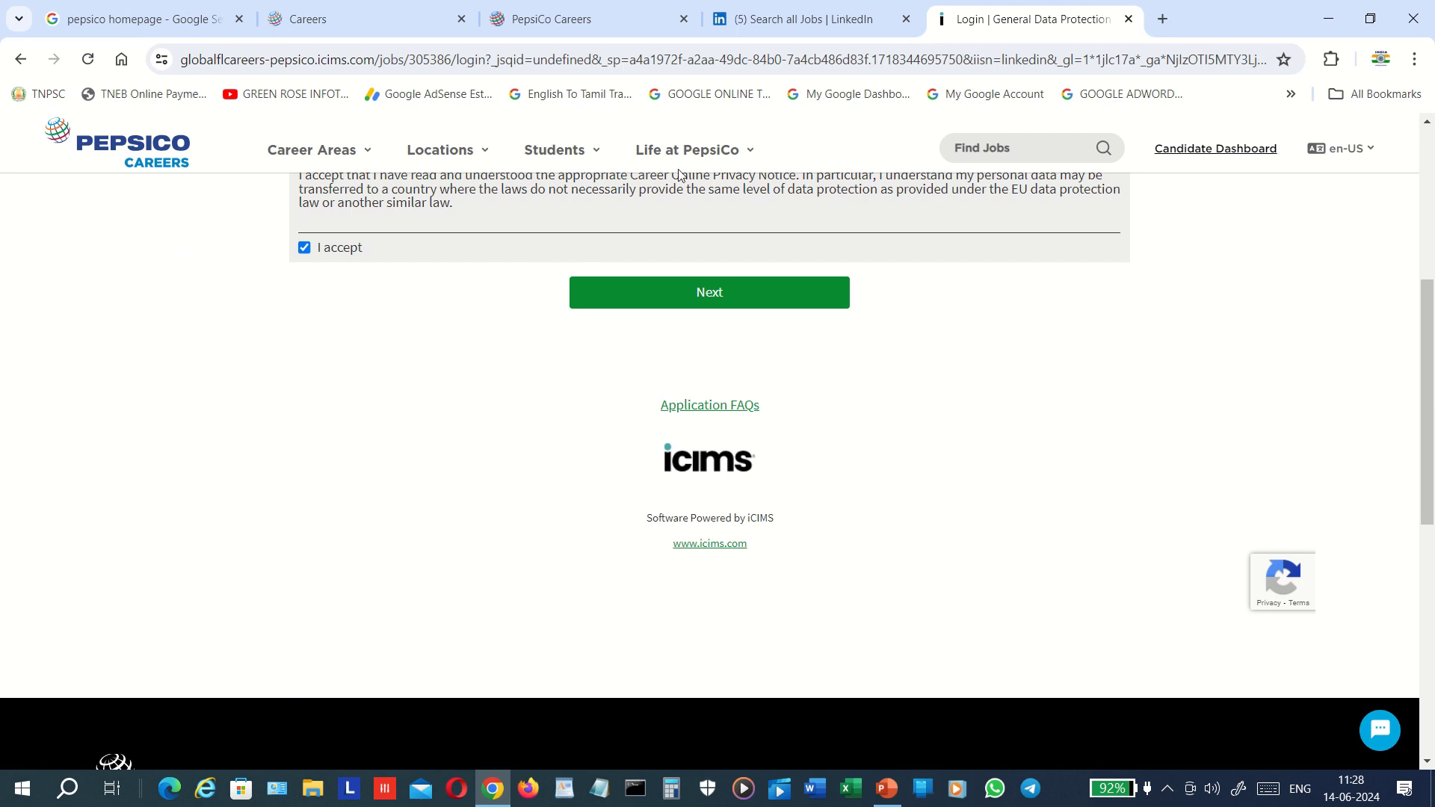
{"action": "left_click", "coordinate": [703, 302]}
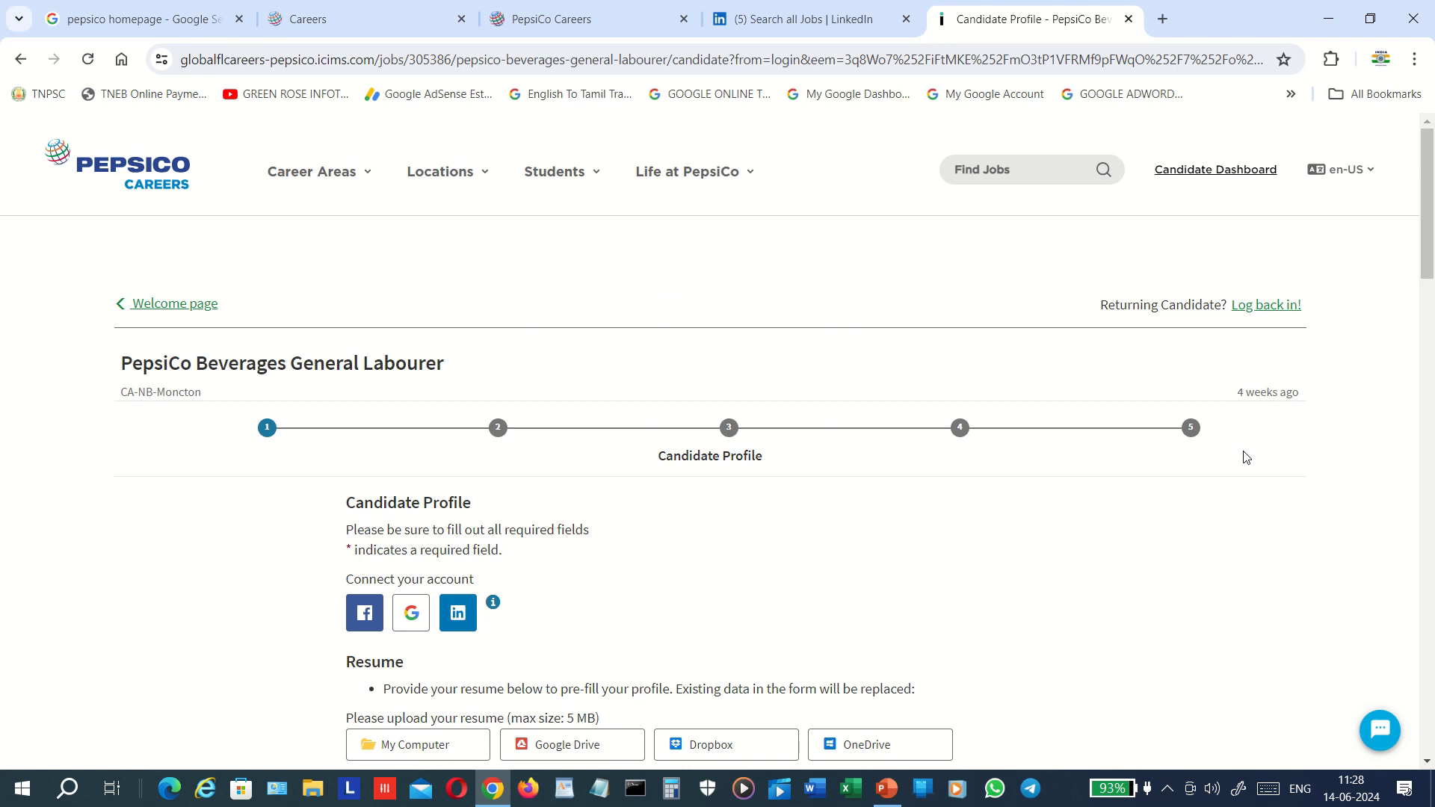
{"action": "scroll", "coordinate": [1243, 455], "scroll_direction": "down", "scroll_amount": 1}
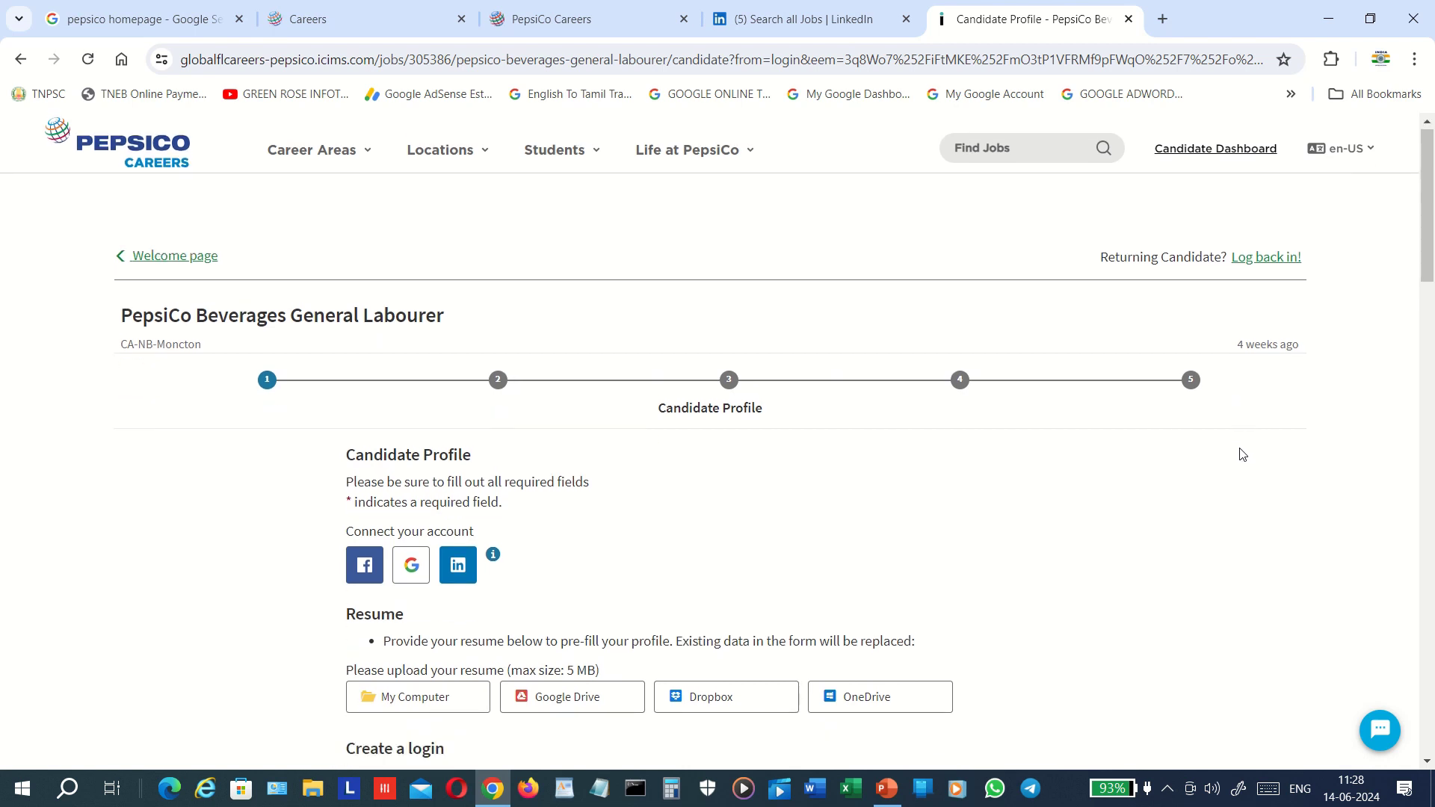
{"action": "left_click_drag", "start_coordinate": [1308, 347], "coordinate": [1301, 393]}
{"action": "left_click", "coordinate": [1300, 393]}
{"action": "left_click", "coordinate": [1345, 798]}
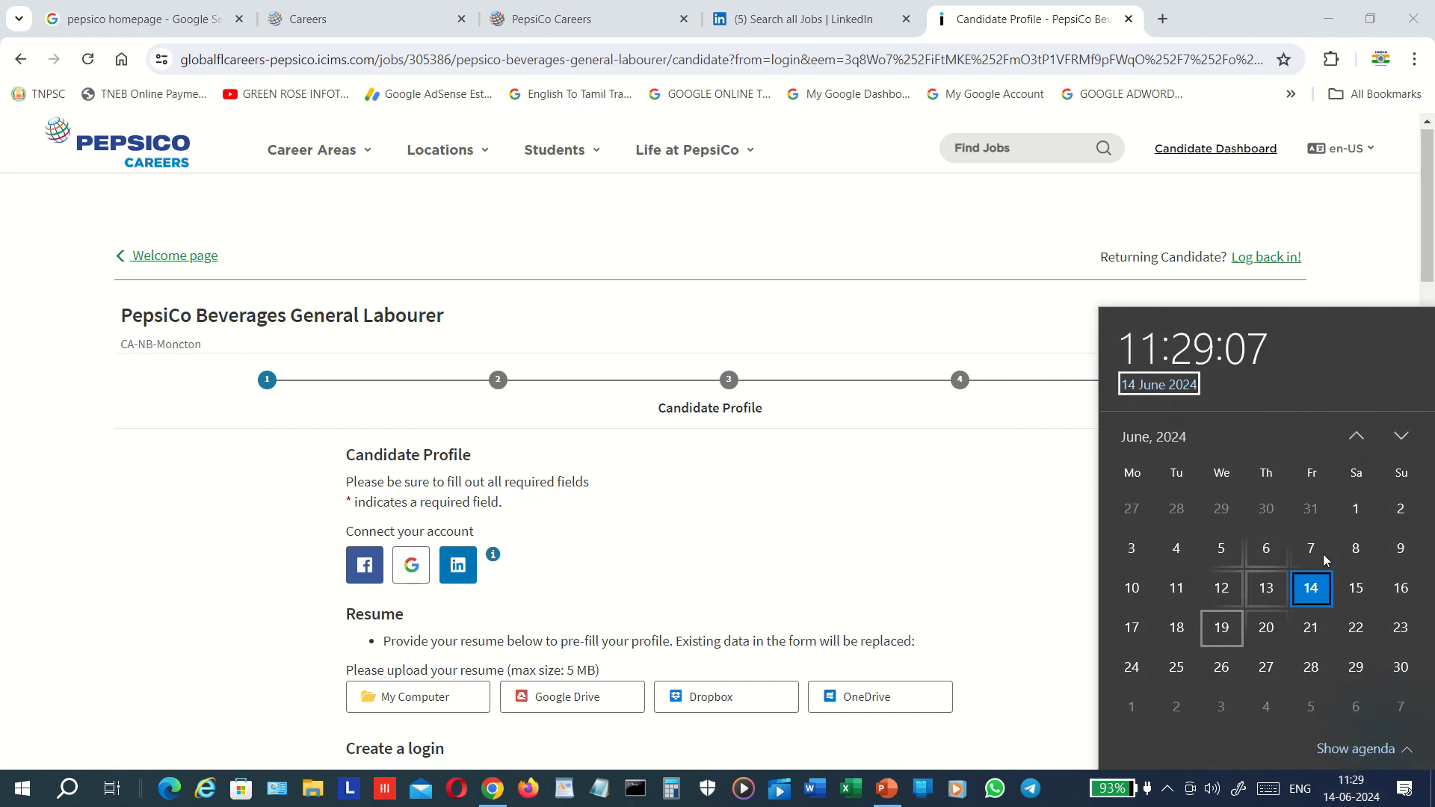
{"action": "left_click", "coordinate": [61, 387]}
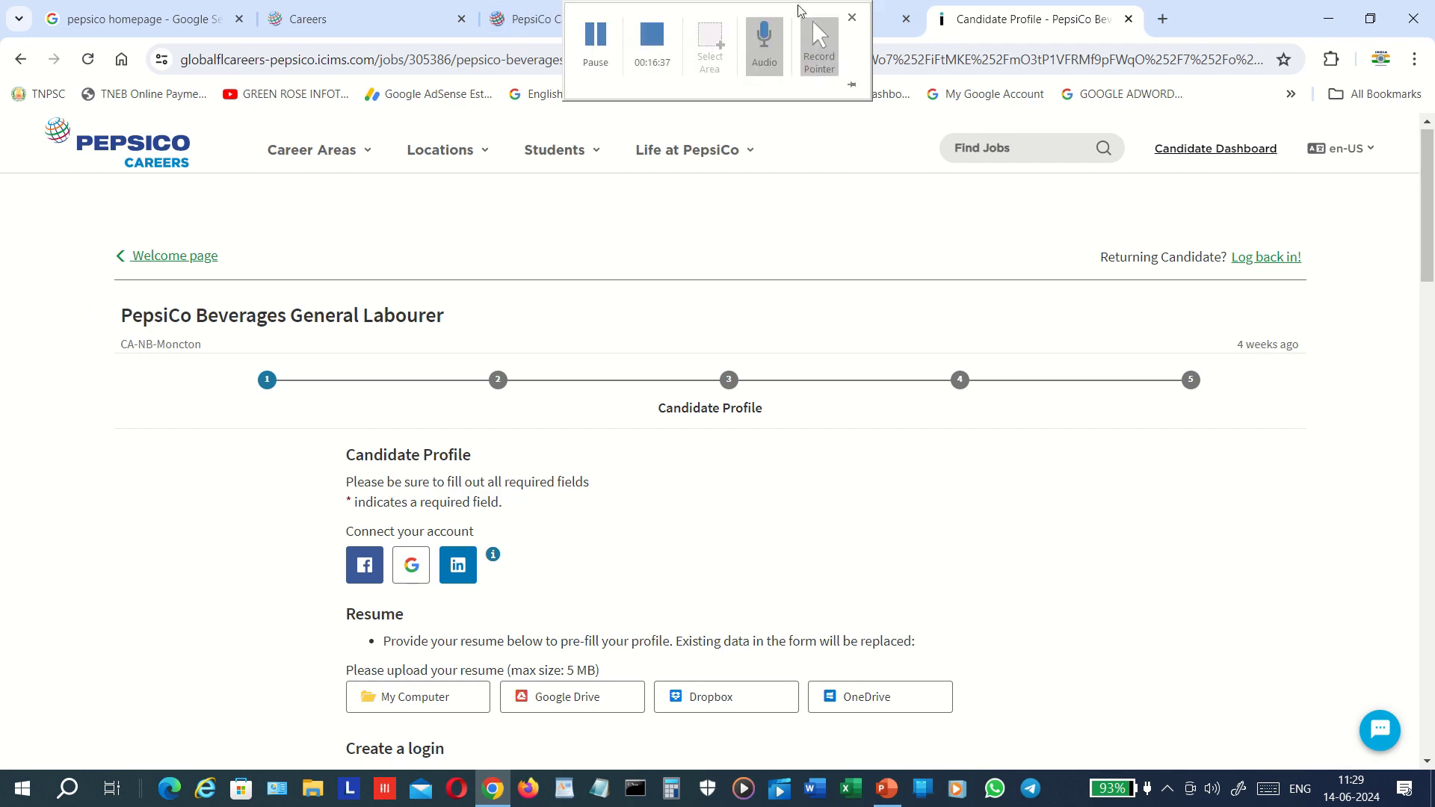
Return to the LinkedIn job results and open the Administrative Assistant job in Timmins
{"action": "left_click", "coordinate": [866, 33]}
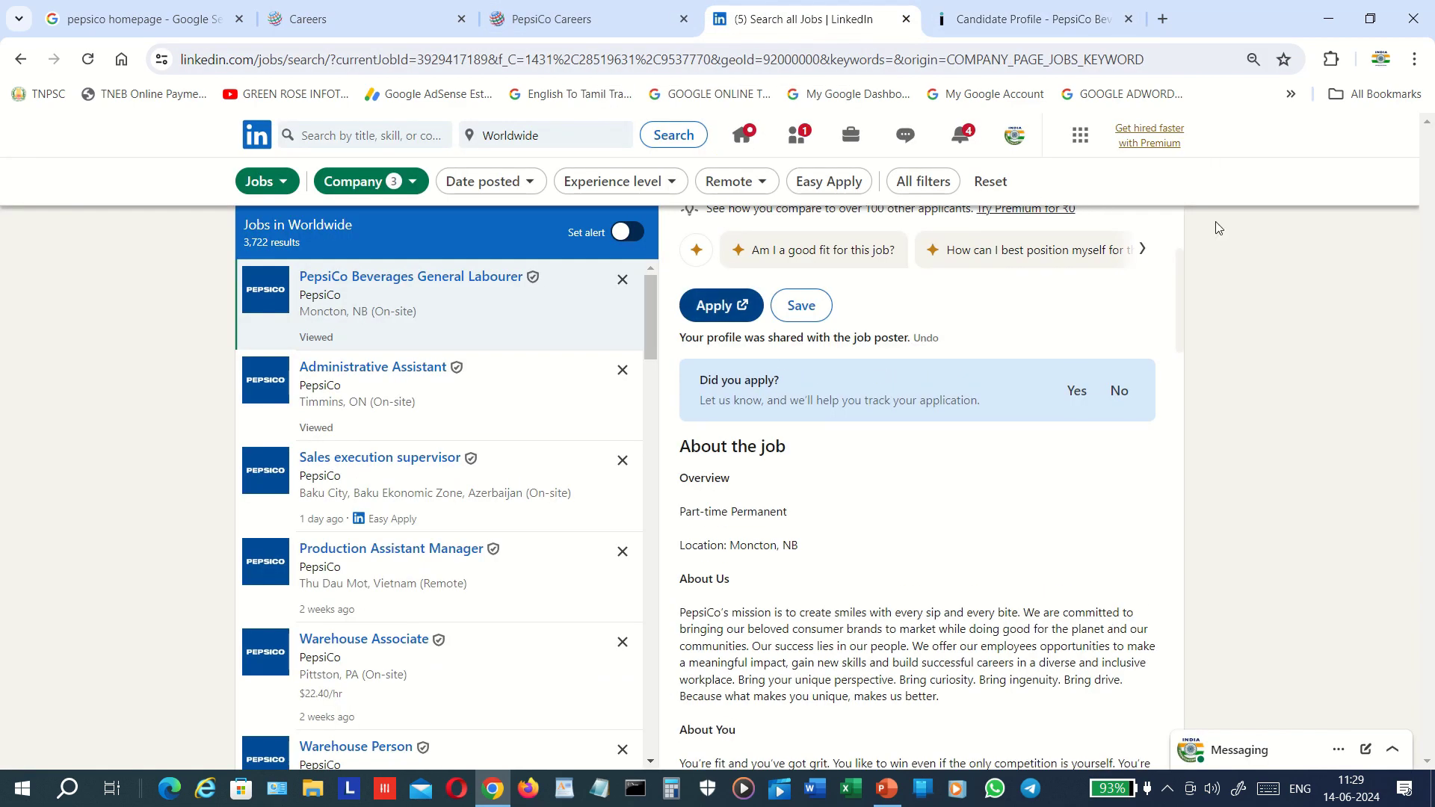
{"action": "scroll", "coordinate": [1184, 236], "scroll_direction": "up", "scroll_amount": 3}
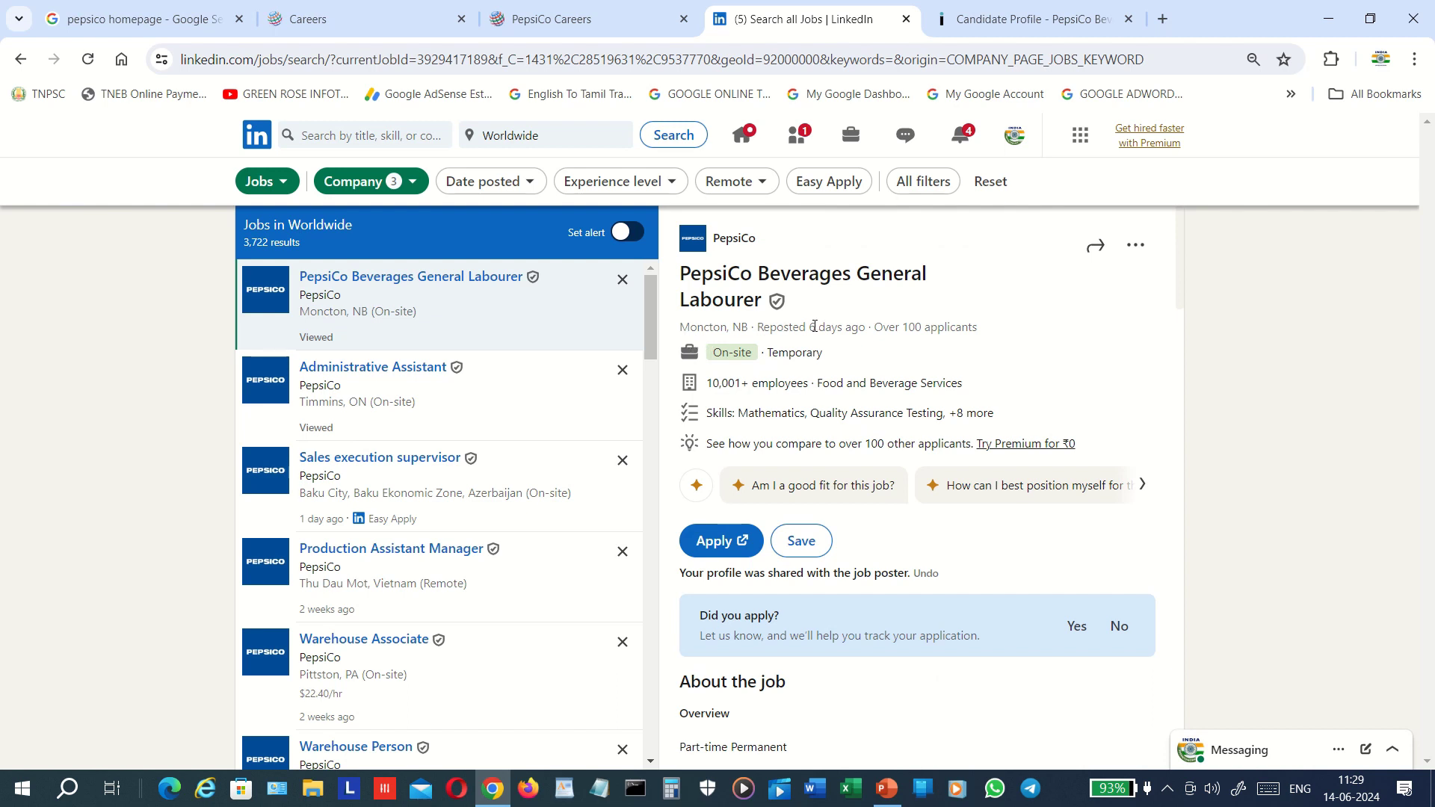
{"action": "left_click", "coordinate": [432, 367]}
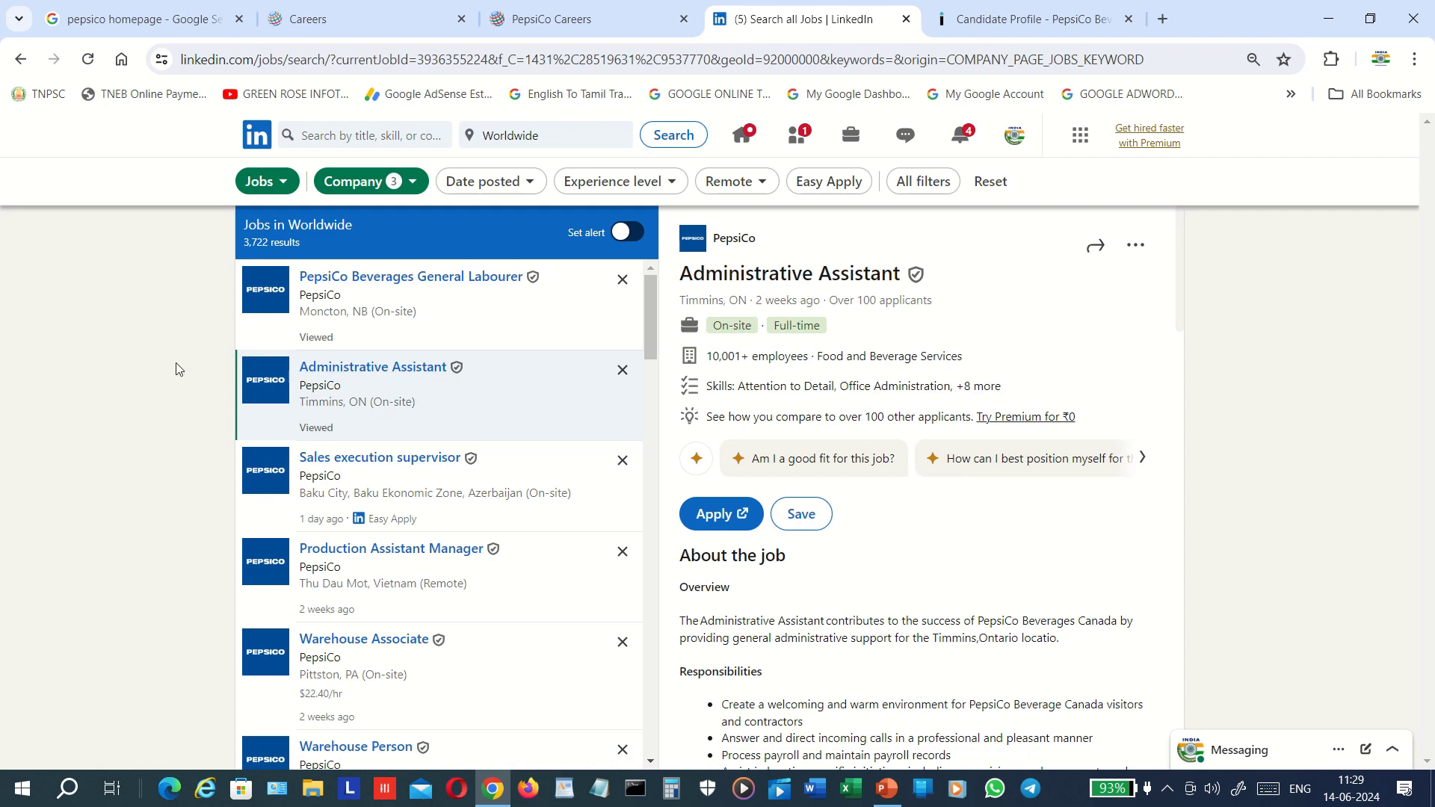
Revisit the PepsiCo India Careers page and view its opening section with the experienced hires job search link
{"action": "left_click", "coordinate": [362, 23]}
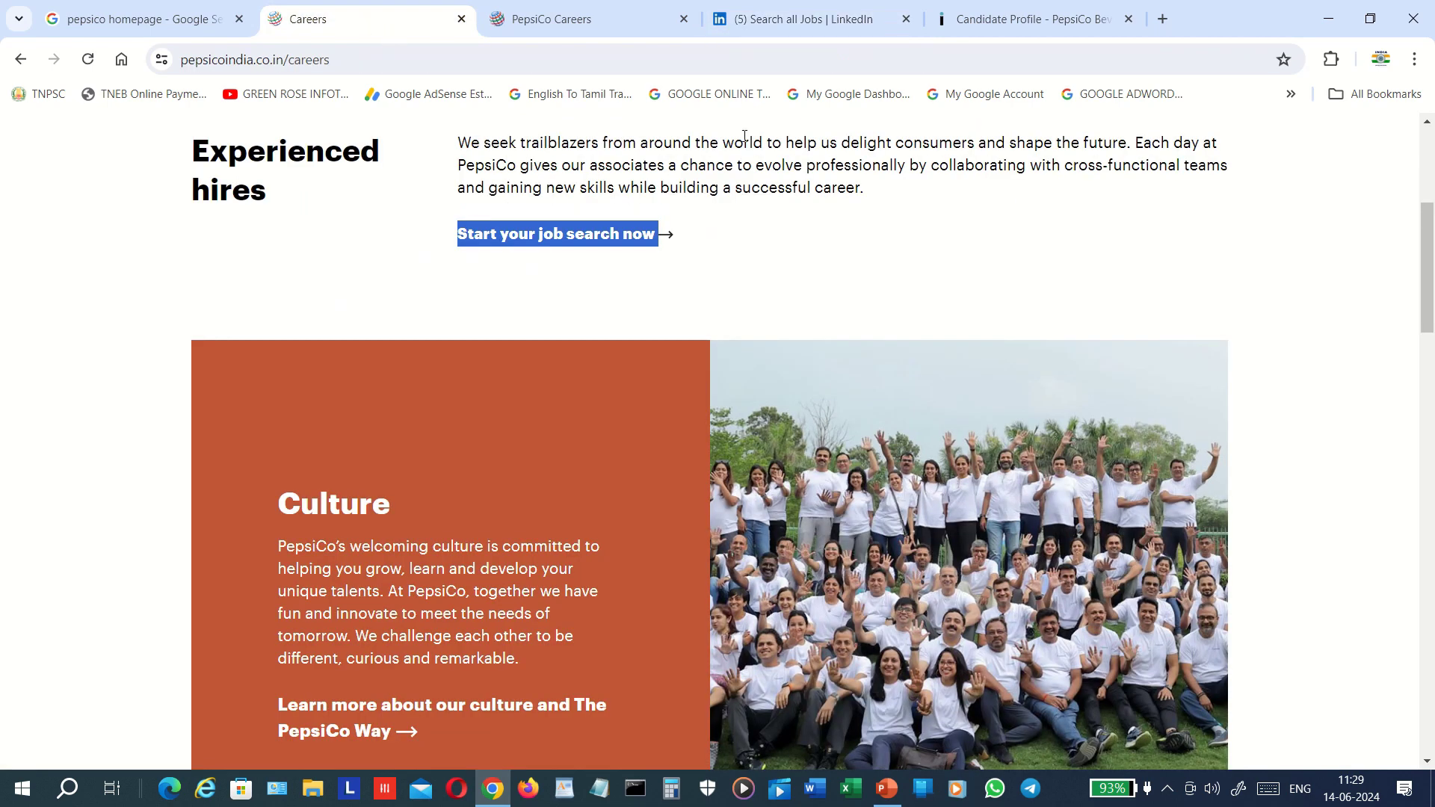
{"action": "left_click", "coordinate": [1418, 182]}
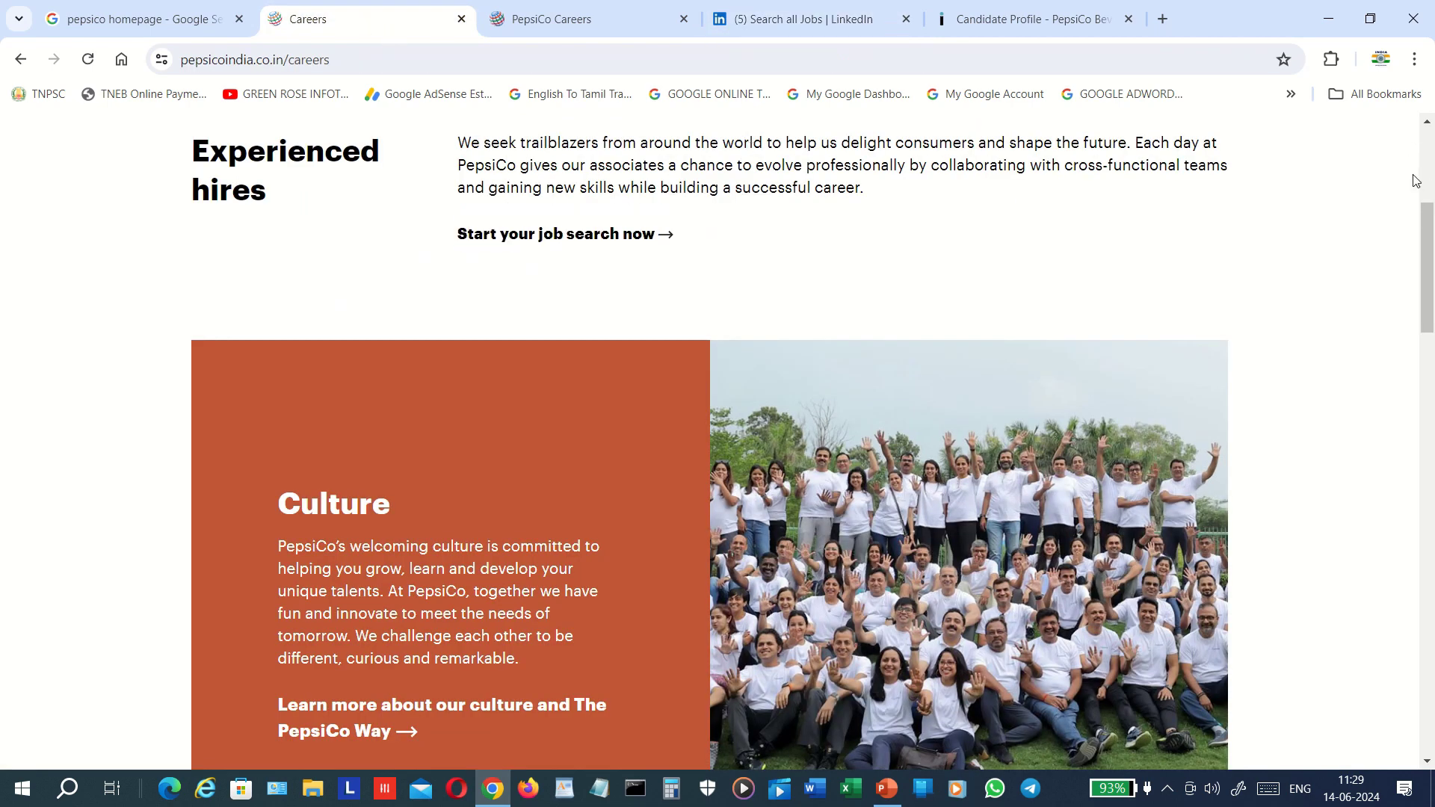
{"action": "left_click", "coordinate": [1426, 159]}
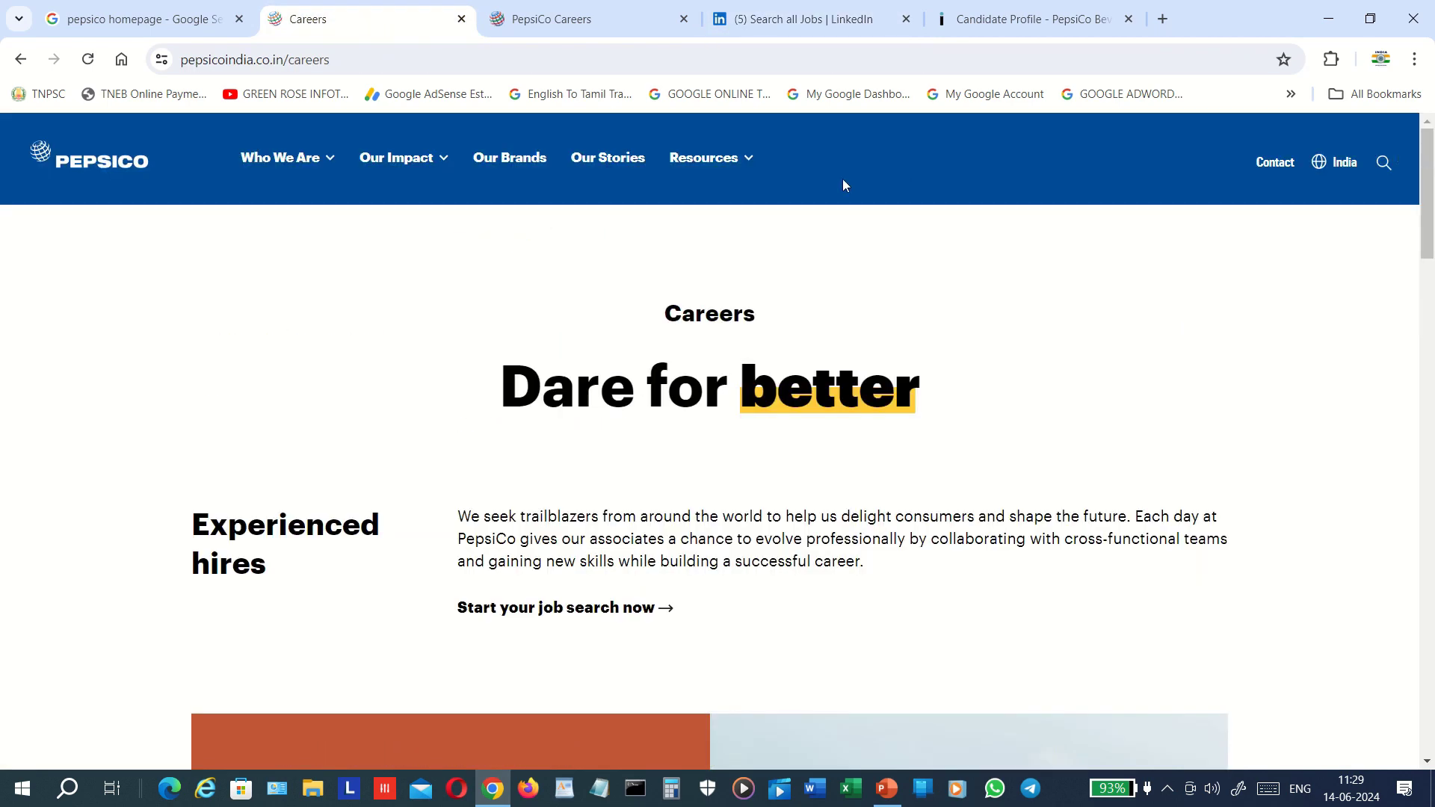
On the PepsiCo Careers job search, replace the keyword intern with accountancy and run the search
{"action": "left_click", "coordinate": [629, 22]}
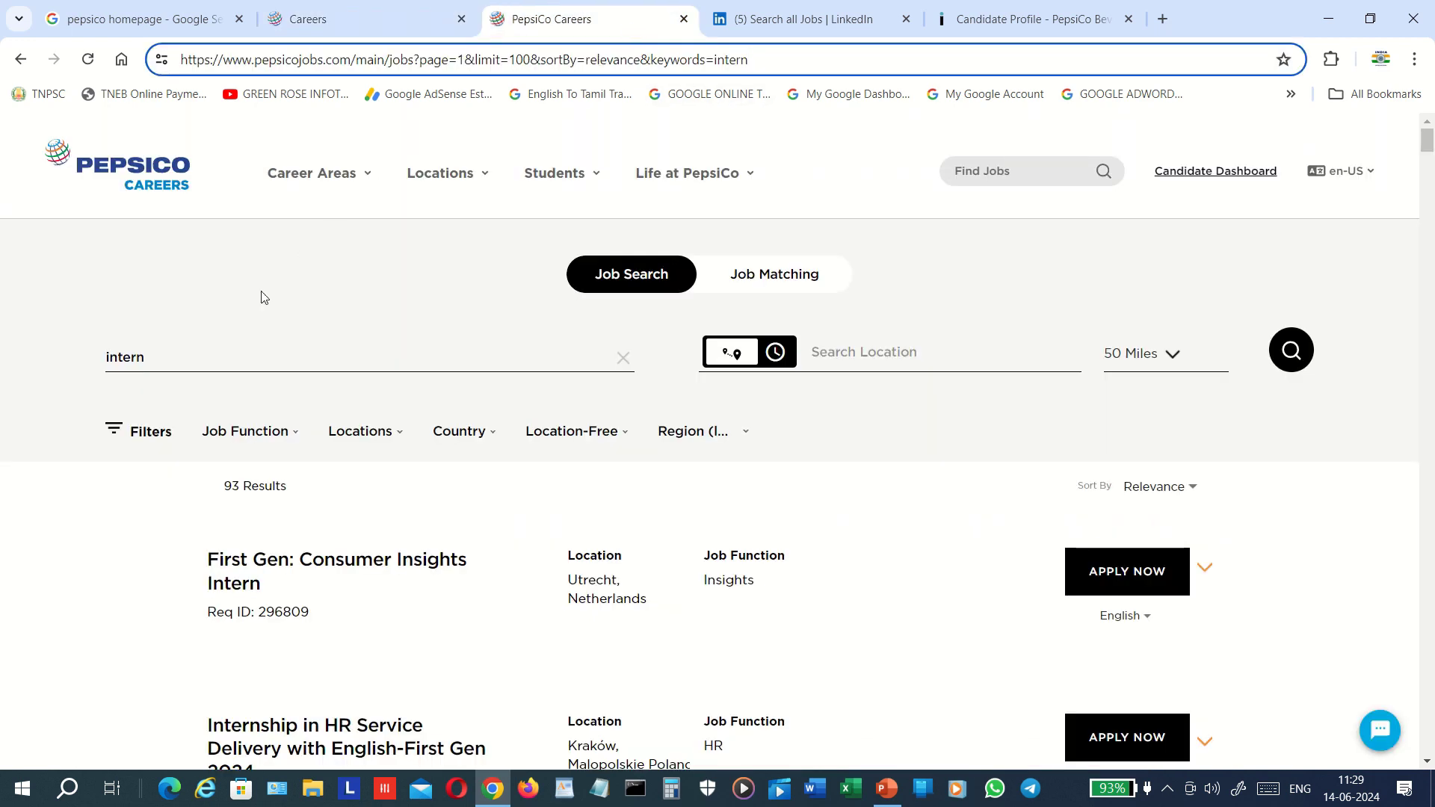
{"action": "left_click", "coordinate": [212, 364]}
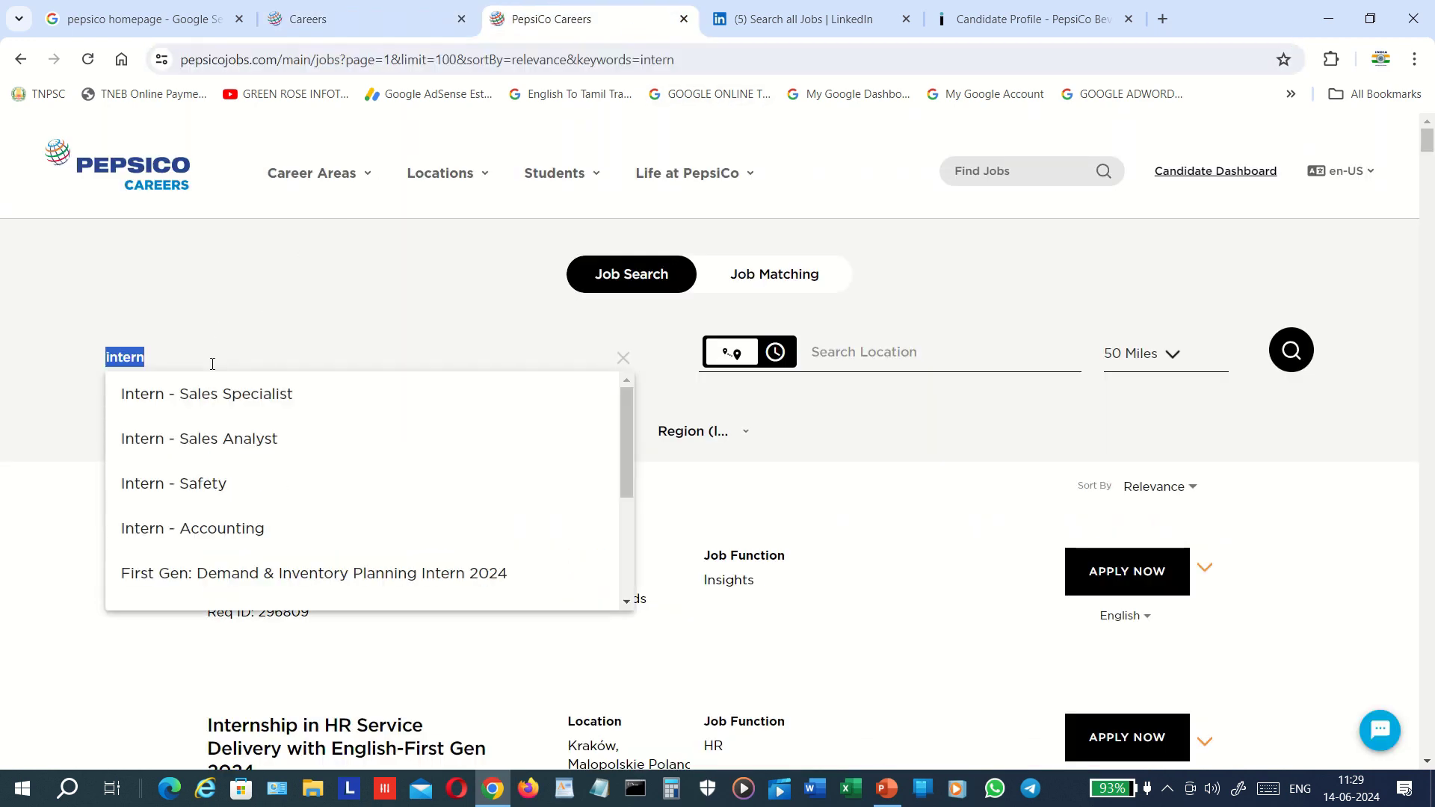
{"action": "key", "text": "BackSpace"}
{"action": "type", "text": "a"}
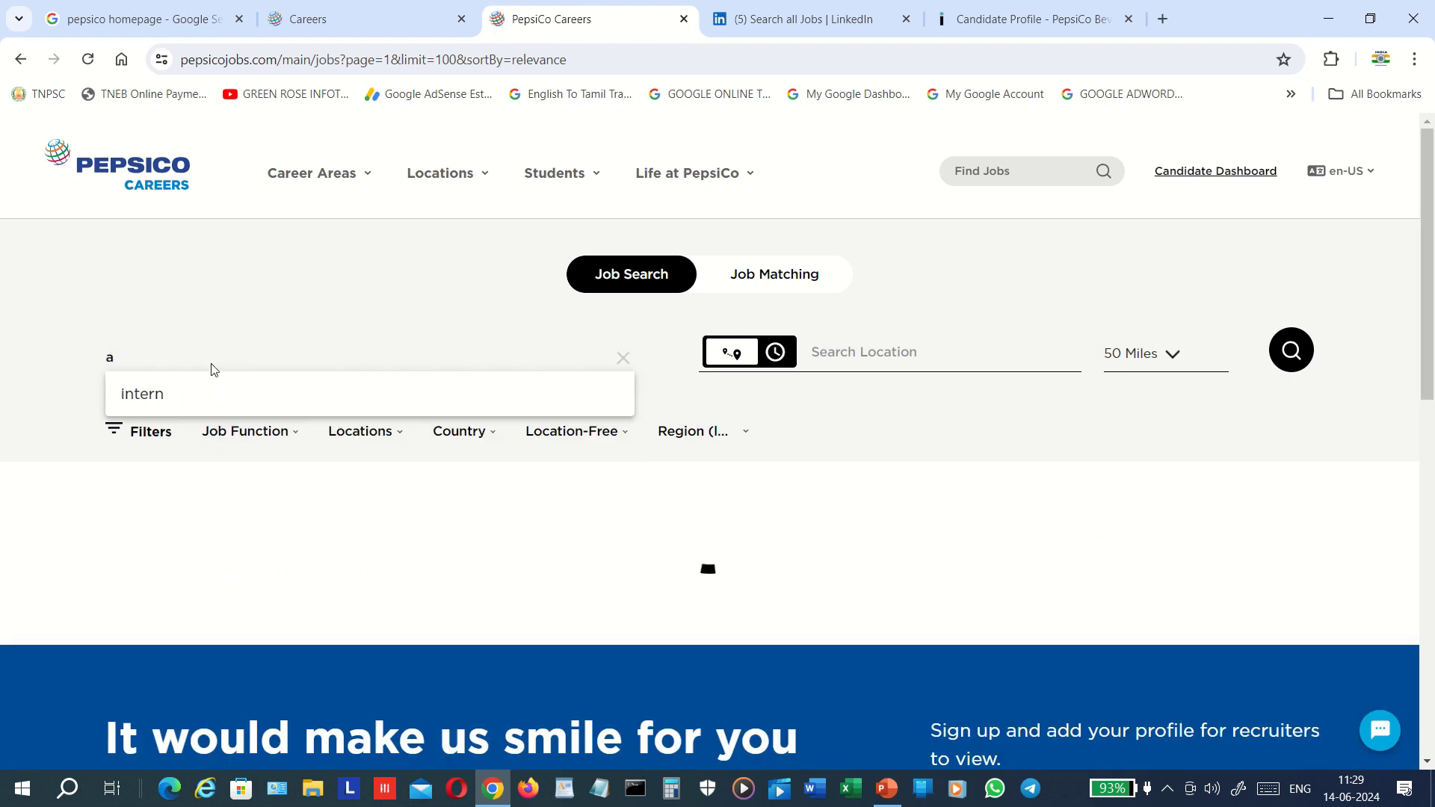
{"action": "type", "text": "cc"}
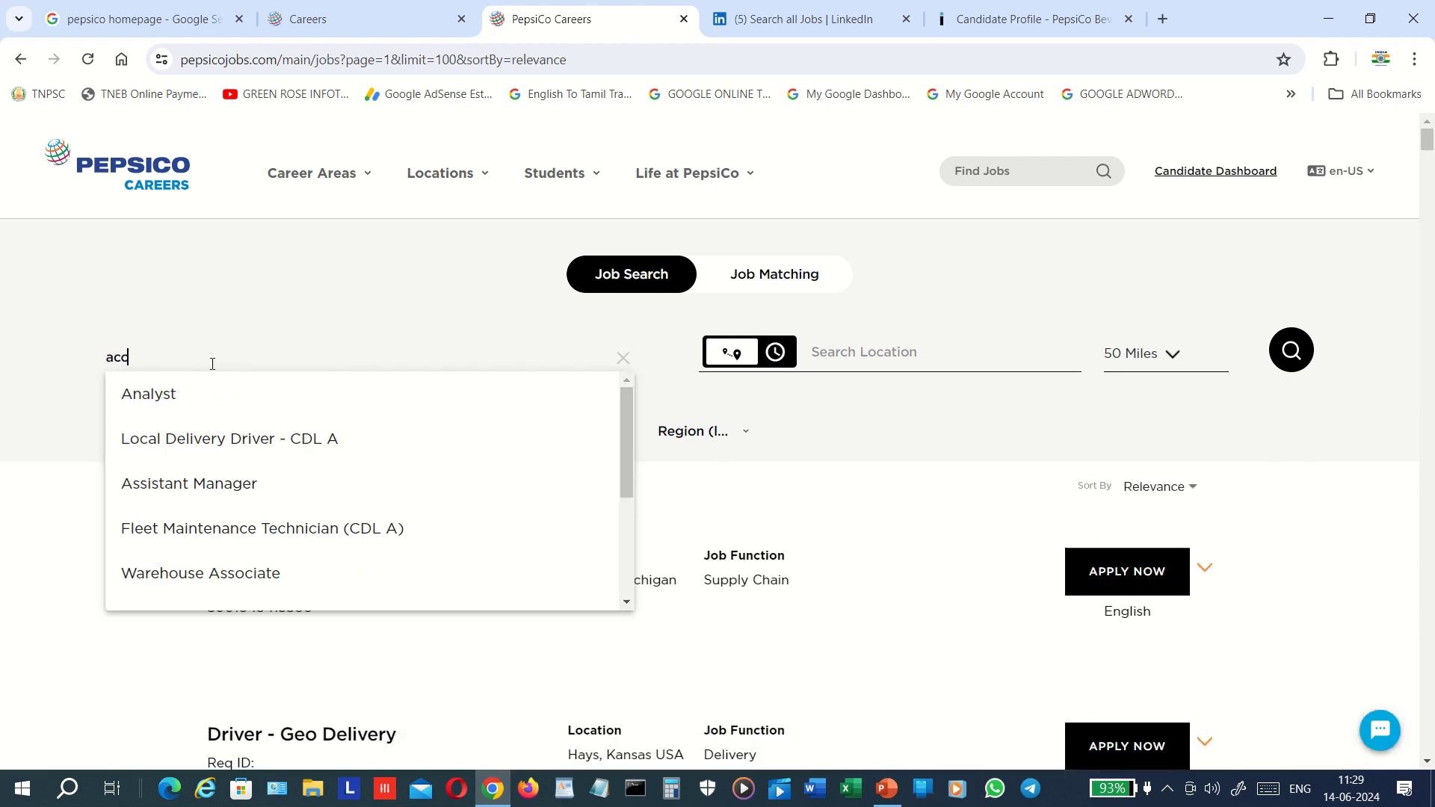
{"action": "type", "text": "oun"}
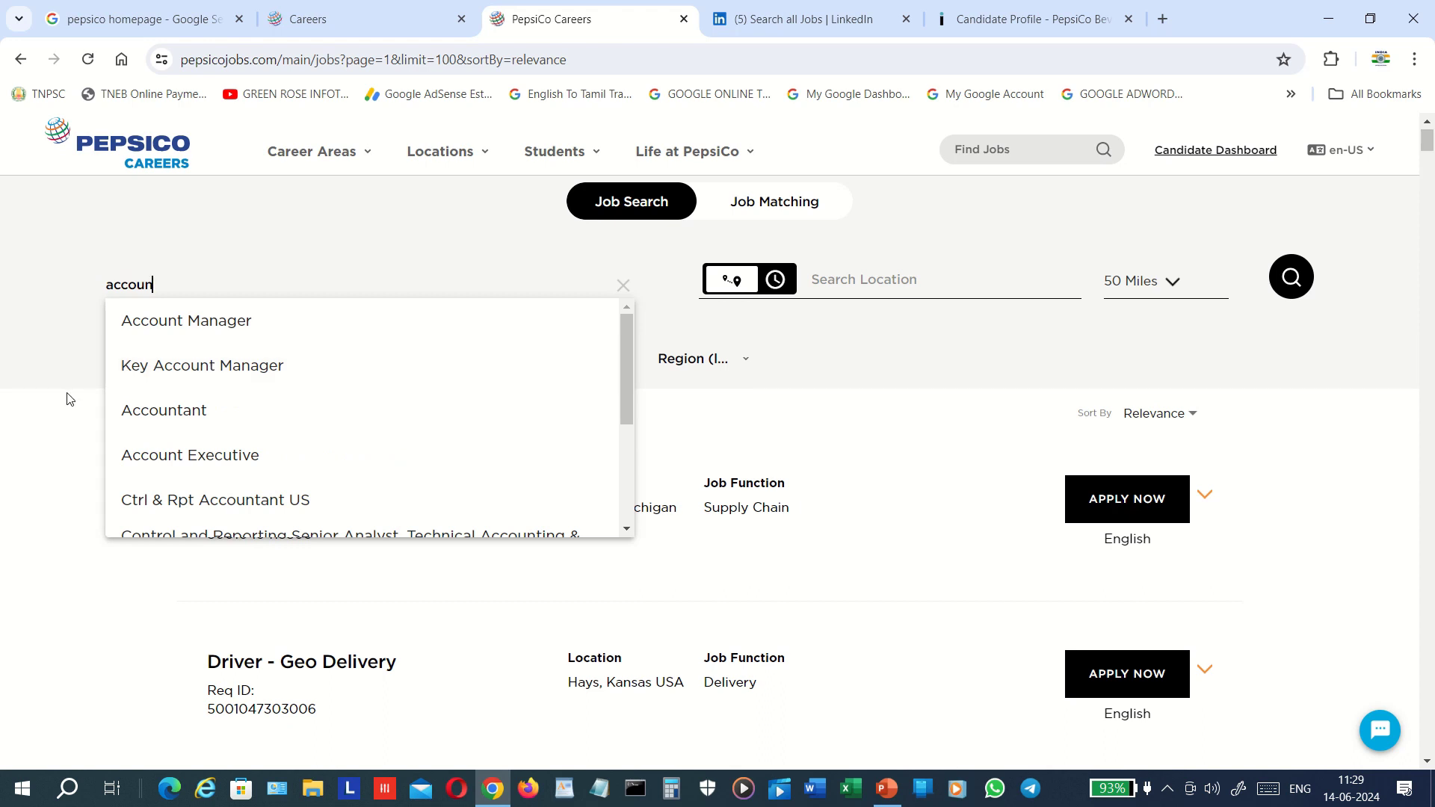
{"action": "type", "text": "tan"}
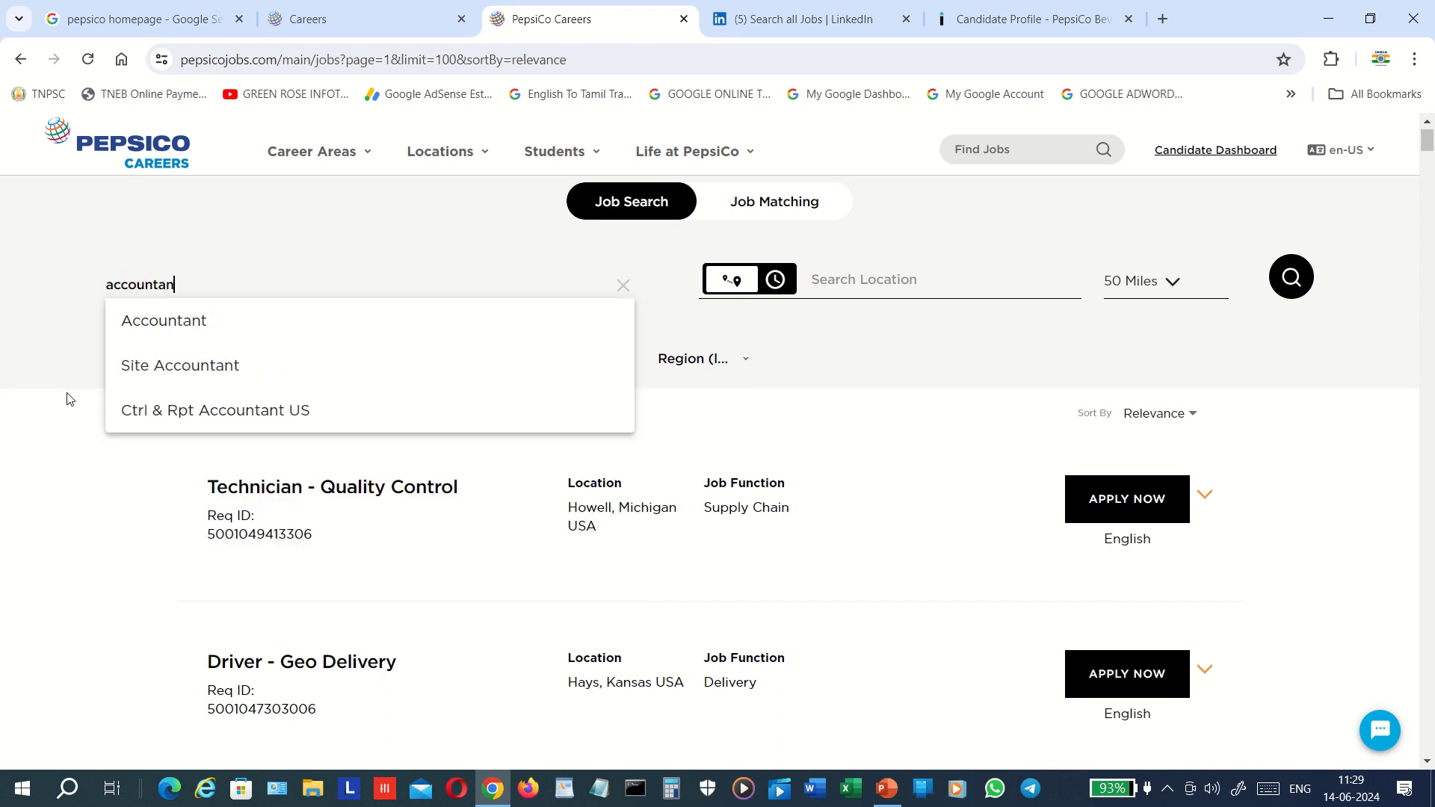
{"action": "type", "text": "cy"}
{"action": "key", "text": "Return"}
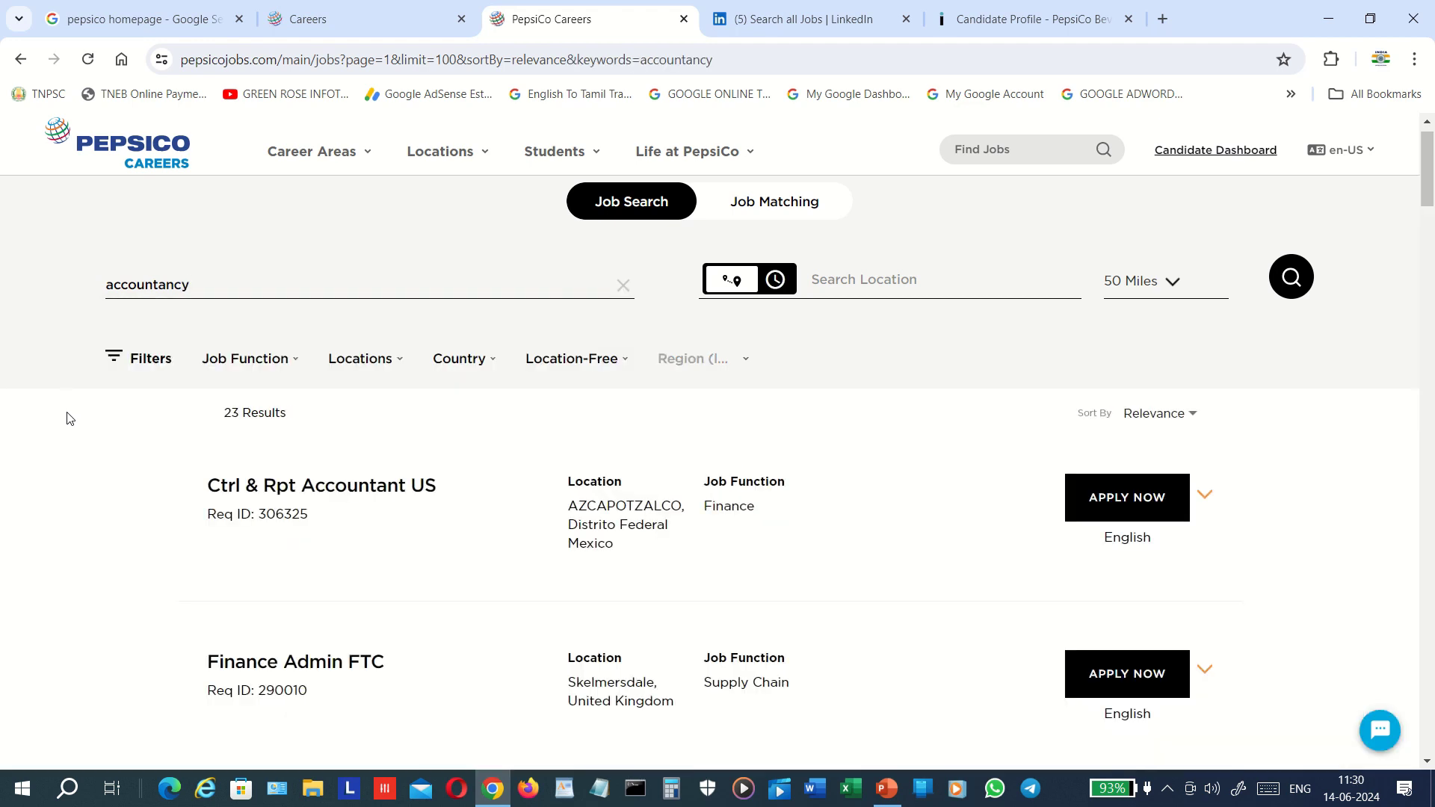
Look through the accountancy job results, checking their titles, locations and job functions
{"action": "scroll", "coordinate": [68, 418], "scroll_direction": "down", "scroll_amount": 3}
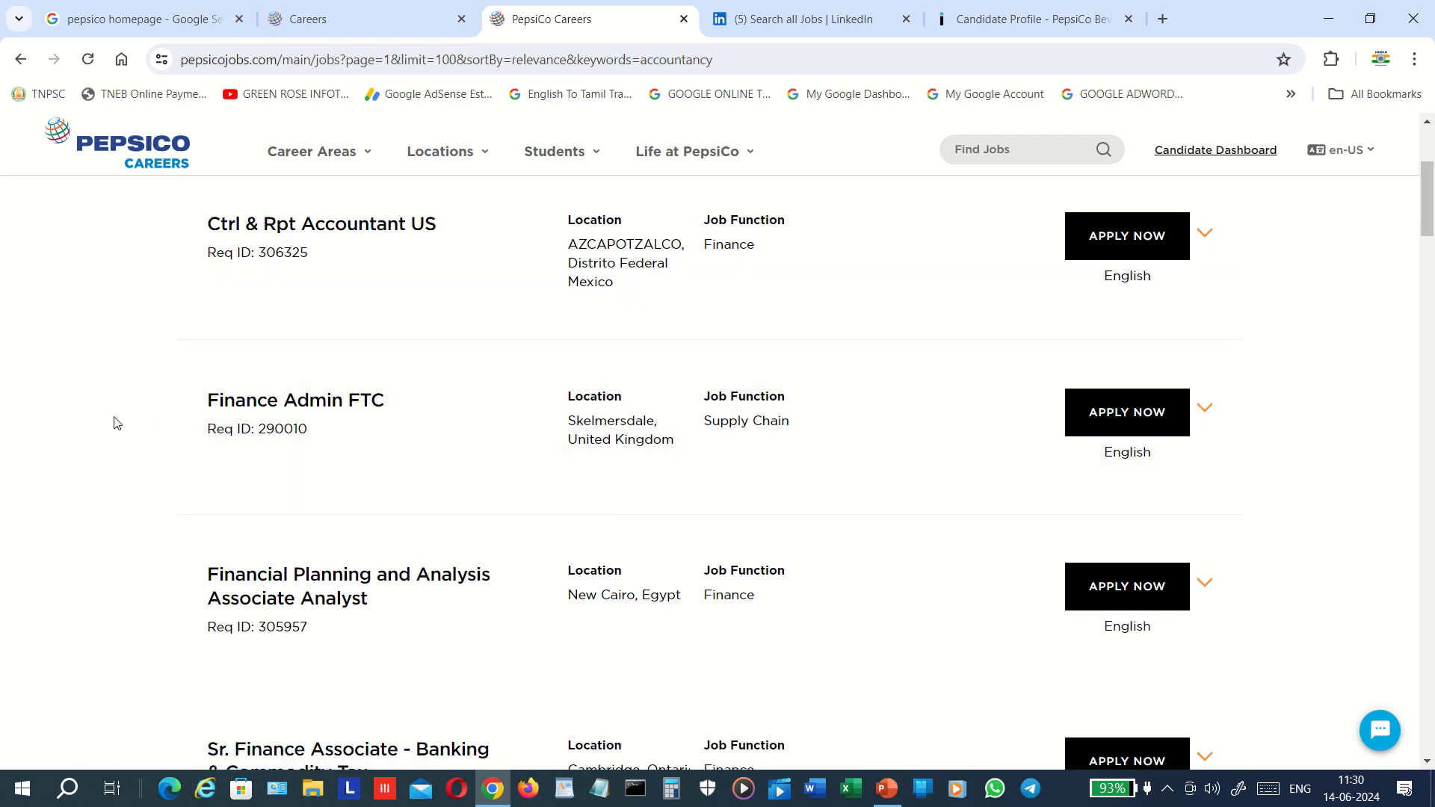
{"action": "scroll", "coordinate": [114, 423], "scroll_direction": "down", "scroll_amount": 20}
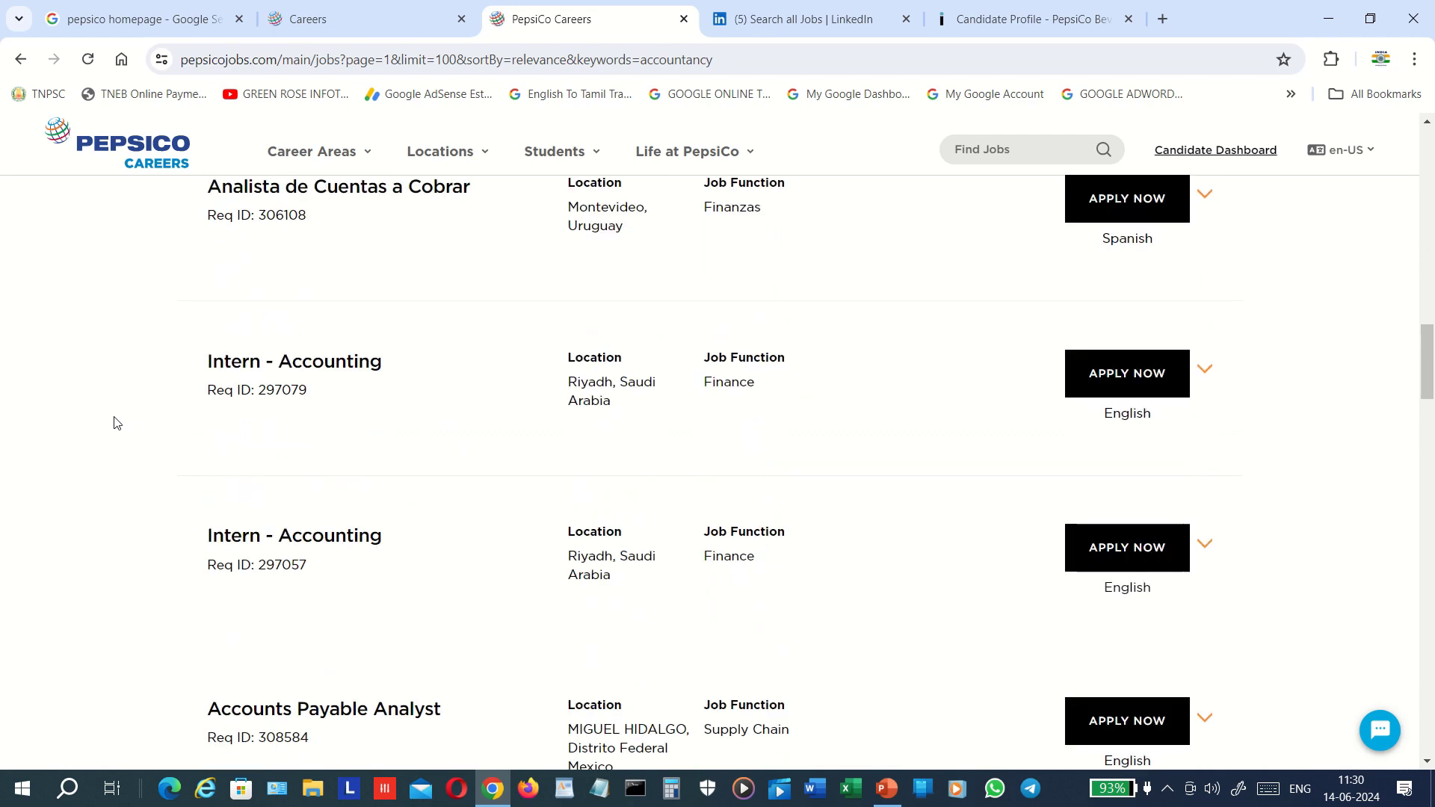
{"action": "scroll", "coordinate": [114, 424], "scroll_direction": "down", "scroll_amount": 1}
{"action": "scroll", "coordinate": [114, 423], "scroll_direction": "down", "scroll_amount": 6}
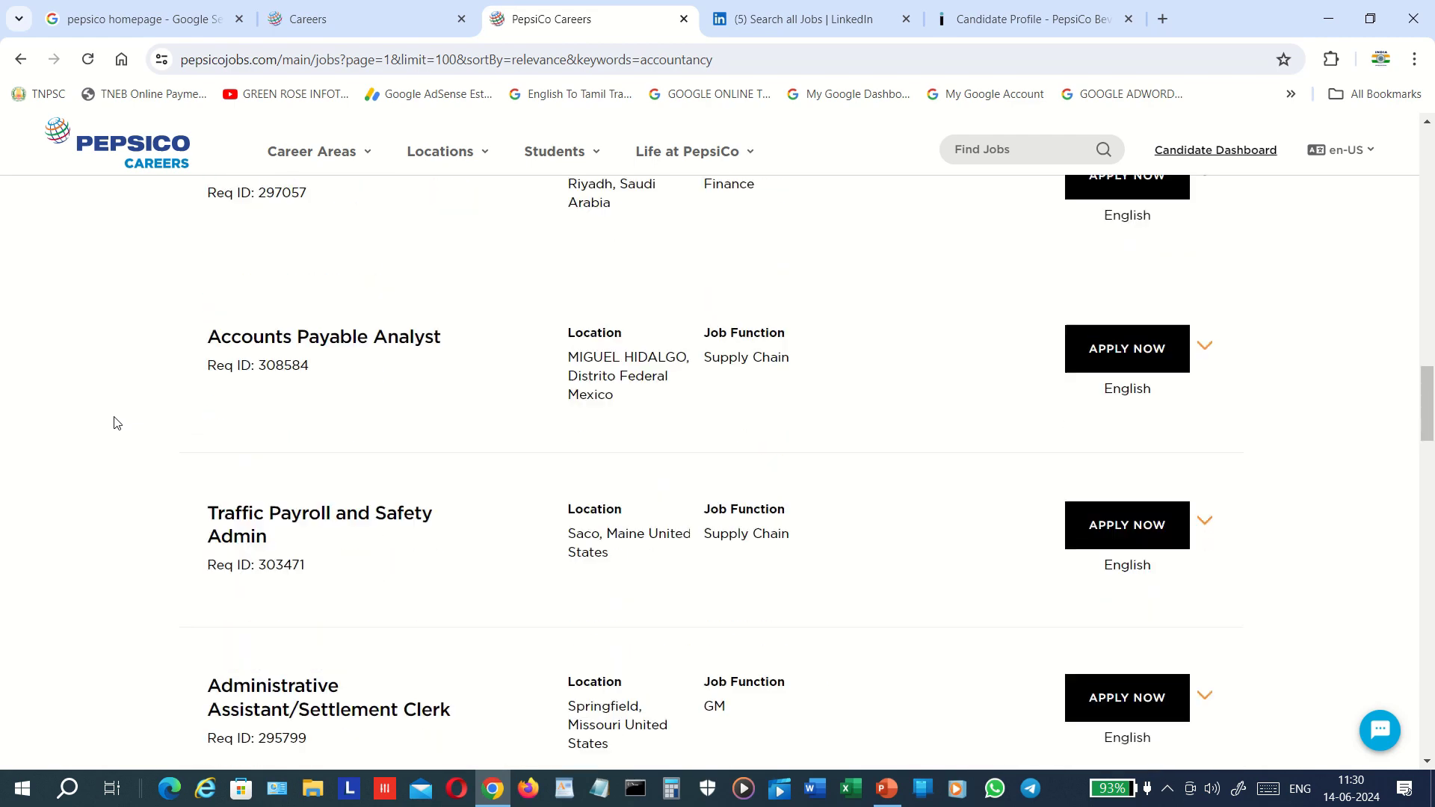